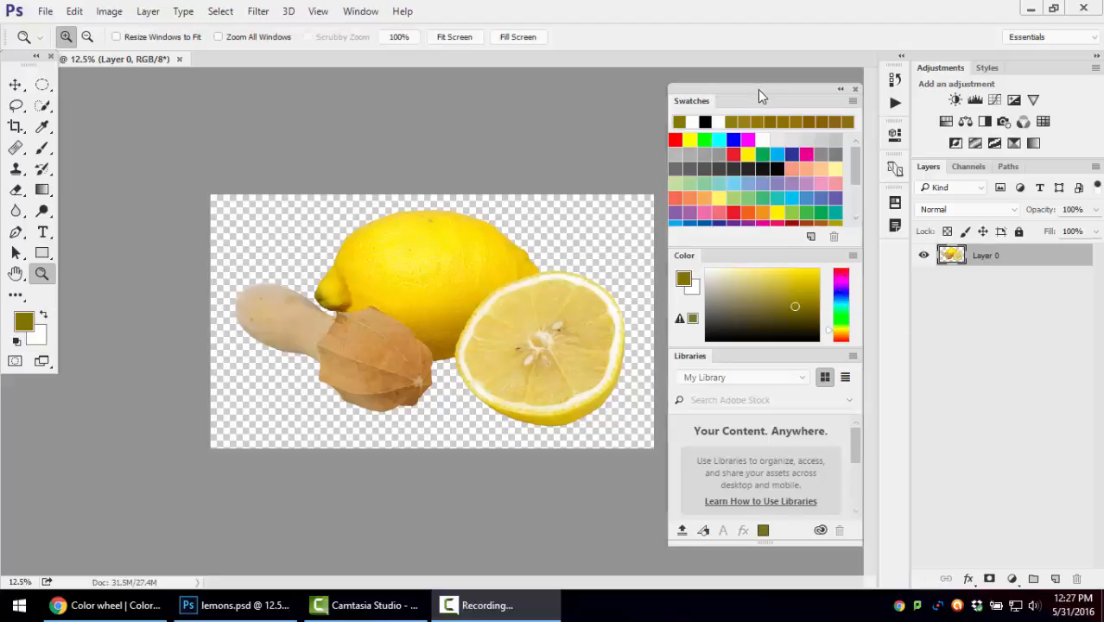
Review the list of available panels and the color mode and bit depth options for the image
{"action": "left_click_drag", "start_coordinate": [758, 89], "coordinate": [749, 87]}
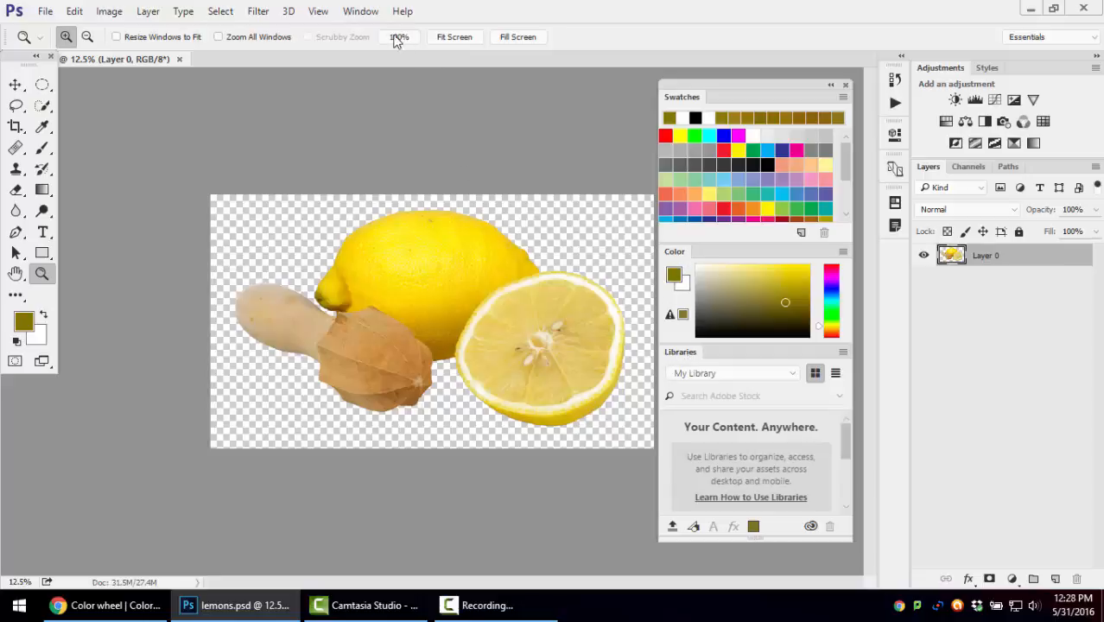
{"action": "left_click", "coordinate": [367, 13]}
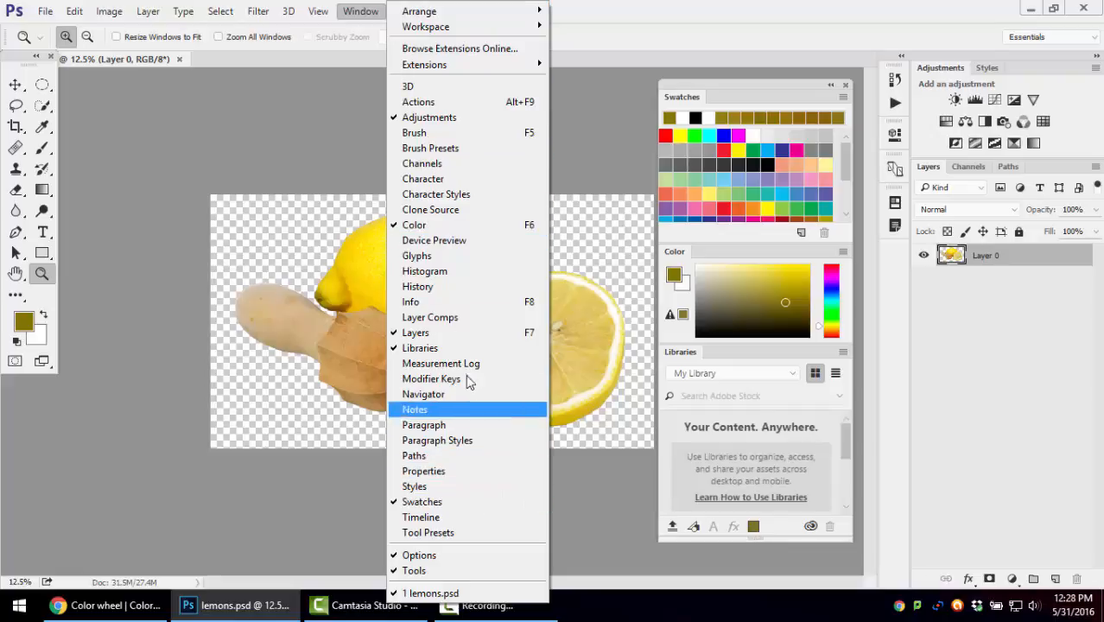
{"action": "left_click", "coordinate": [794, 10]}
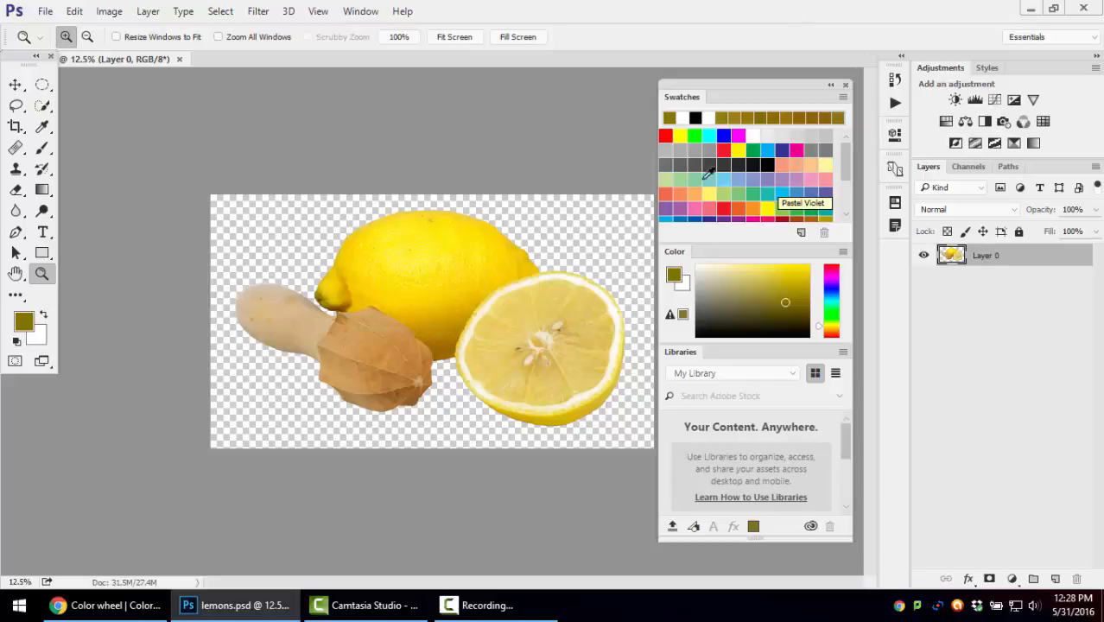
{"action": "left_click", "coordinate": [124, 12]}
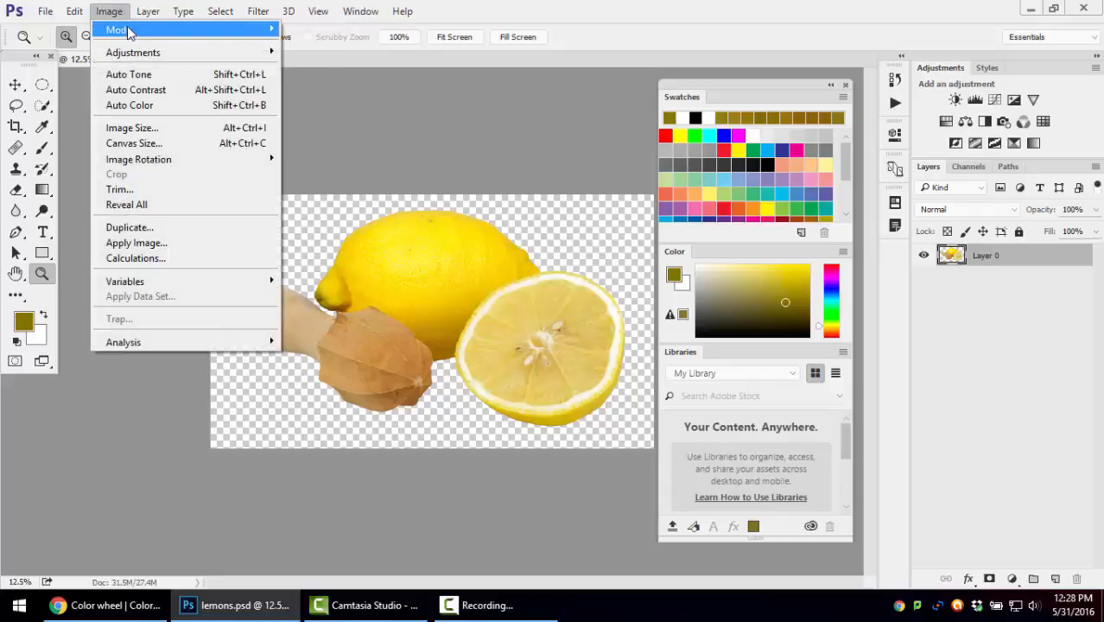
{"action": "mouse_move", "coordinate": [128, 29]}
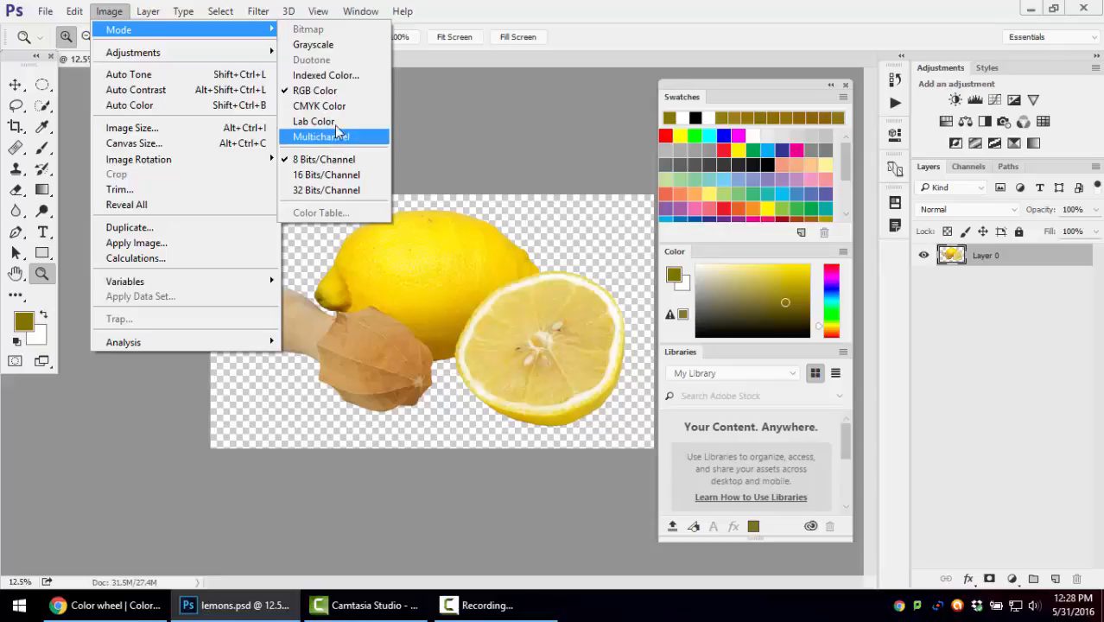
{"action": "left_click", "coordinate": [678, 22]}
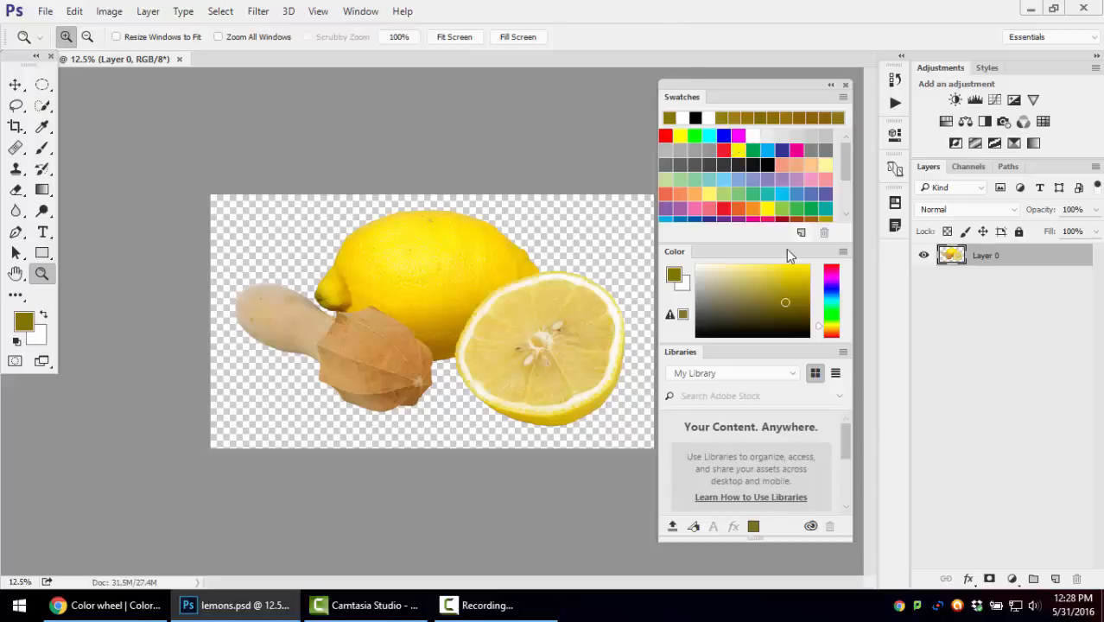
Enlarge the Swatches panel to show every swatch and try various swatches as the foreground color, ending on a pink
{"action": "left_click_drag", "start_coordinate": [773, 252], "coordinate": [775, 329]}
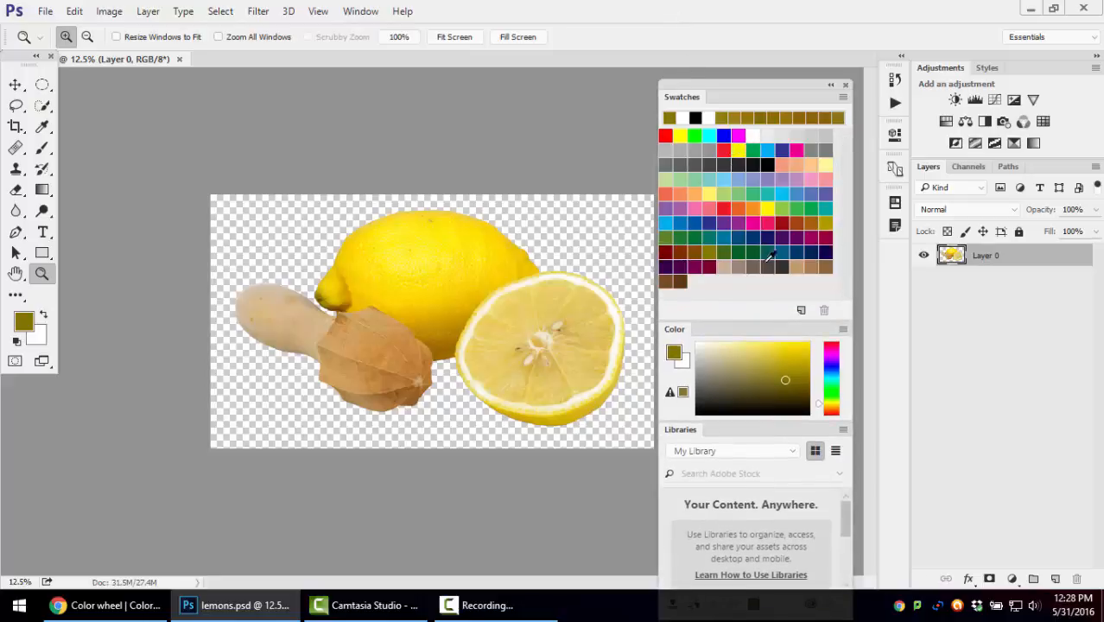
{"action": "left_click", "coordinate": [730, 165]}
{"action": "left_click", "coordinate": [740, 182]}
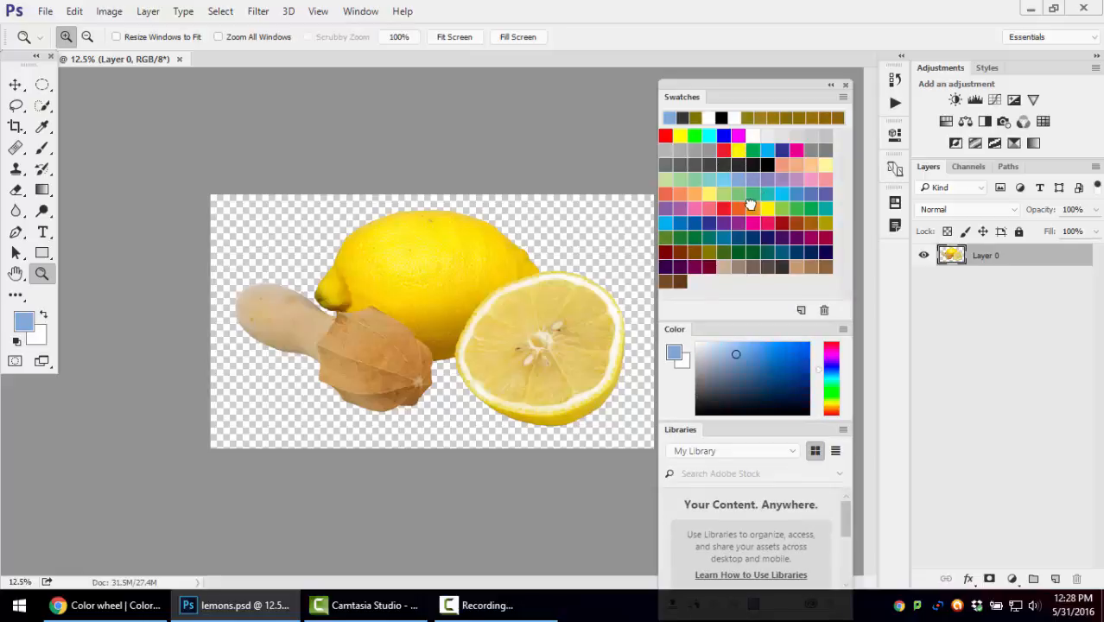
{"action": "left_click", "coordinate": [751, 209]}
{"action": "left_click", "coordinate": [724, 208]}
{"action": "left_click", "coordinate": [693, 192]}
{"action": "left_click", "coordinate": [763, 177]}
{"action": "left_click", "coordinate": [798, 162]}
{"action": "left_click", "coordinate": [826, 222]}
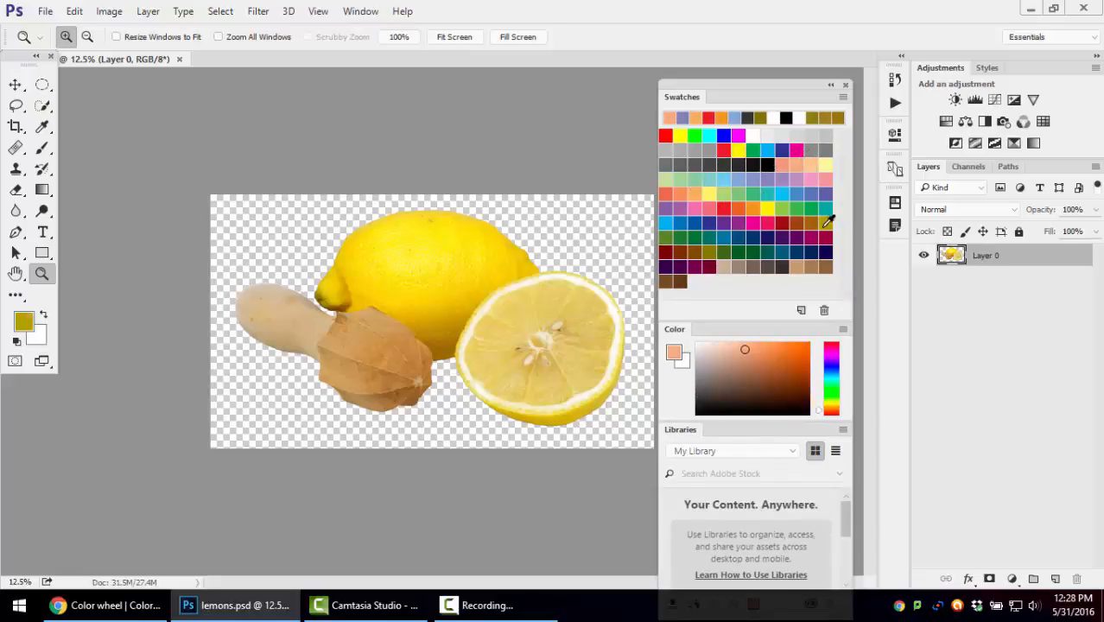
{"action": "left_click", "coordinate": [810, 252]}
{"action": "left_click", "coordinate": [723, 251]}
{"action": "left_click", "coordinate": [694, 206]}
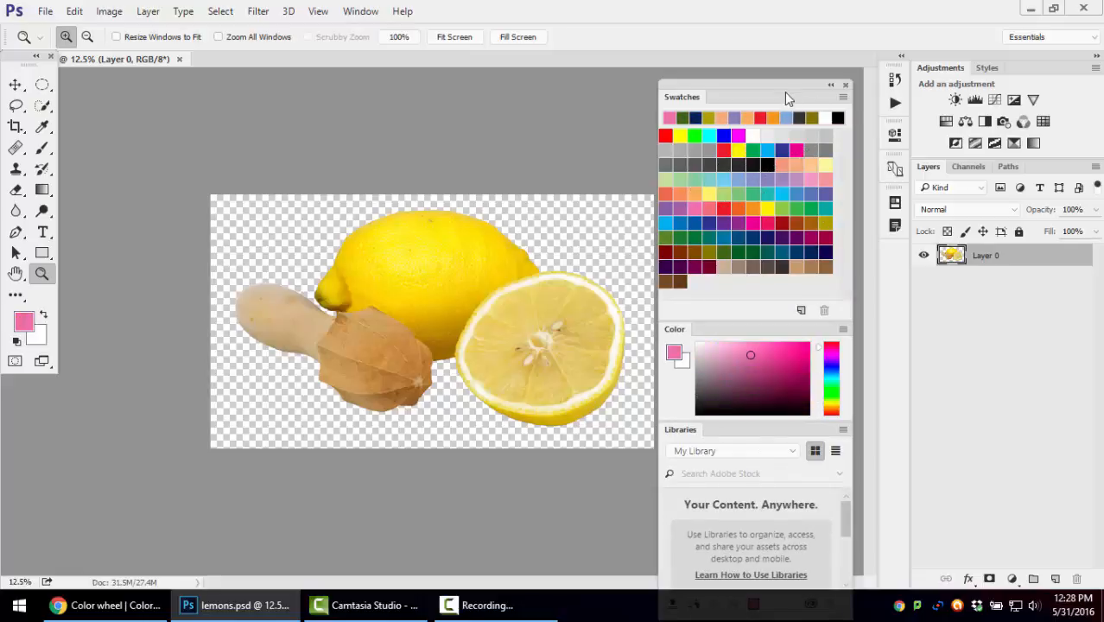
Review the swatch library and display options for Swatches, and reposition the floating panel group beside the image
{"action": "left_click_drag", "start_coordinate": [784, 92], "coordinate": [731, 84]}
{"action": "left_click", "coordinate": [790, 91]}
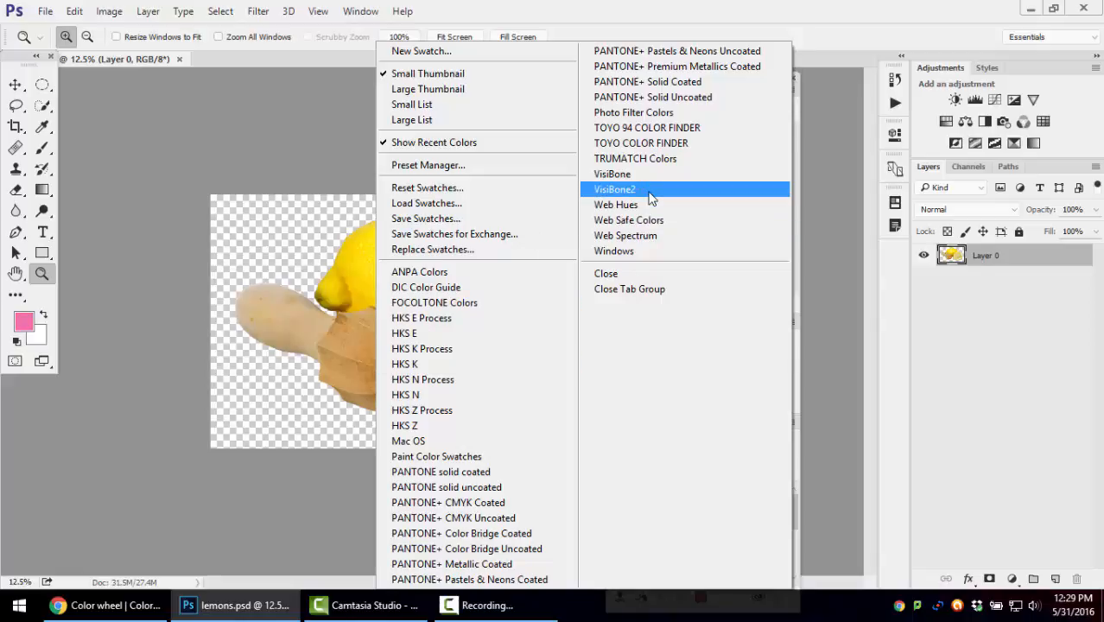
{"action": "left_click", "coordinate": [777, 191]}
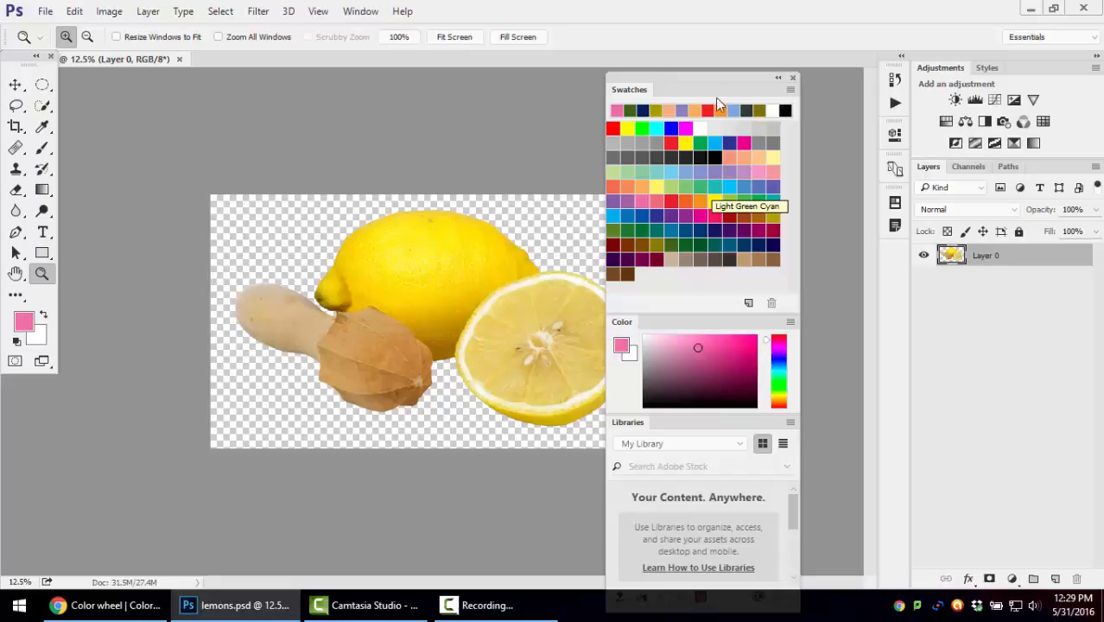
{"action": "left_click_drag", "start_coordinate": [722, 78], "coordinate": [777, 64]}
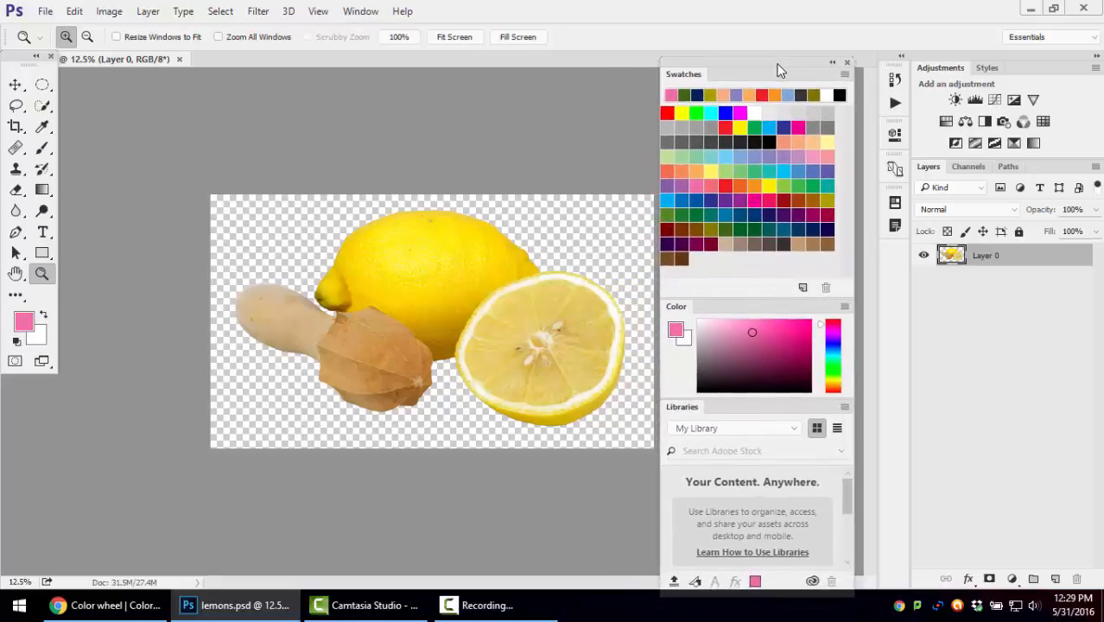
Reduce the Swatches panel's height slightly and pick a green foreground color from the hue cube
{"action": "mouse_move", "coordinate": [756, 297]}
{"action": "left_mouse_down"}
{"action": "mouse_move", "coordinate": [759, 274]}
{"action": "mouse_move", "coordinate": [760, 286]}
{"action": "left_mouse_up"}
{"action": "mouse_move", "coordinate": [754, 330]}
{"action": "left_mouse_down"}
{"action": "mouse_move", "coordinate": [758, 351]}
{"action": "mouse_move", "coordinate": [796, 349]}
{"action": "mouse_move", "coordinate": [821, 330]}
{"action": "mouse_move", "coordinate": [822, 374]}
{"action": "mouse_move", "coordinate": [822, 326]}
{"action": "mouse_move", "coordinate": [825, 355]}
{"action": "mouse_move", "coordinate": [762, 333]}
{"action": "mouse_move", "coordinate": [772, 357]}
{"action": "mouse_move", "coordinate": [776, 346]}
{"action": "mouse_move", "coordinate": [751, 332]}
{"action": "mouse_move", "coordinate": [748, 343]}
{"action": "left_mouse_up"}
{"action": "left_click", "coordinate": [792, 329]}
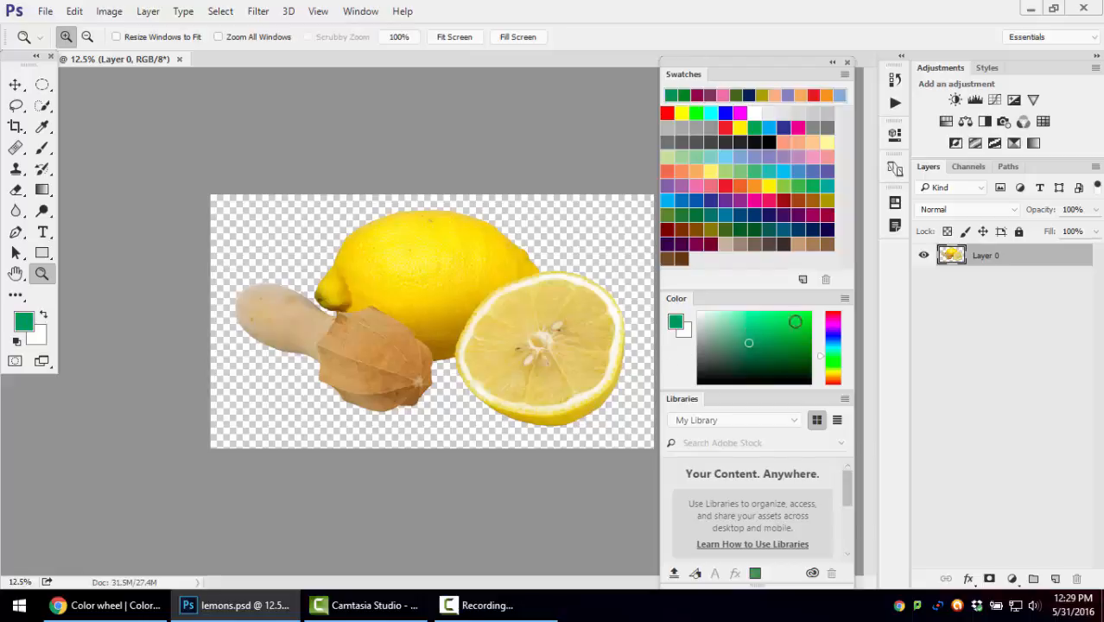
Switch the Color panel to RGB sliders and mix a green of R 82, G 131, B 69
{"action": "left_click", "coordinate": [844, 300]}
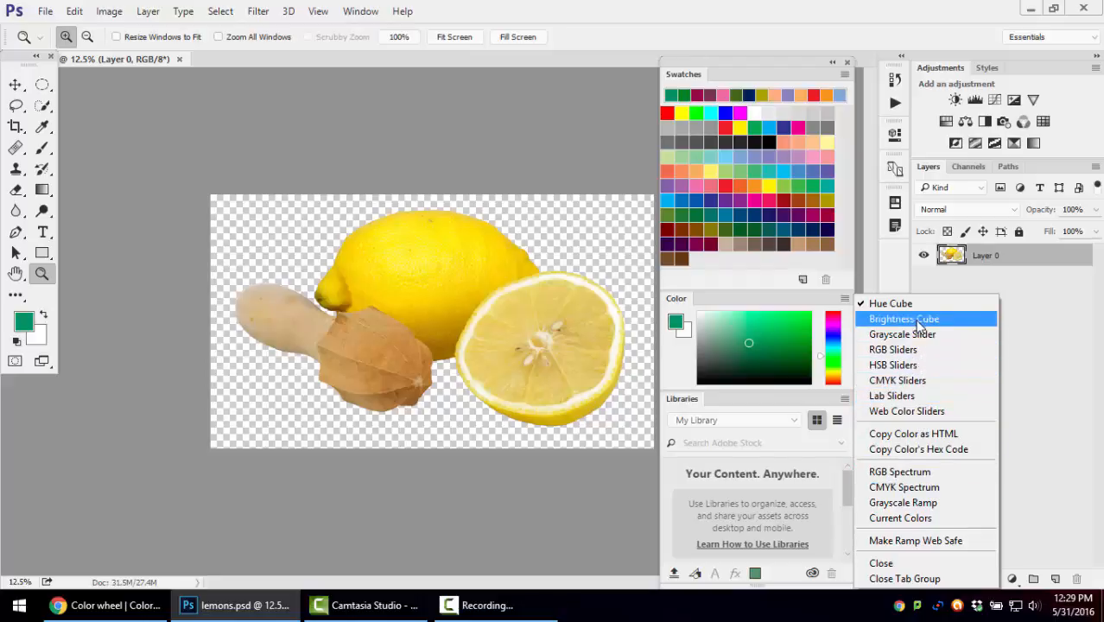
{"action": "left_click", "coordinate": [914, 350]}
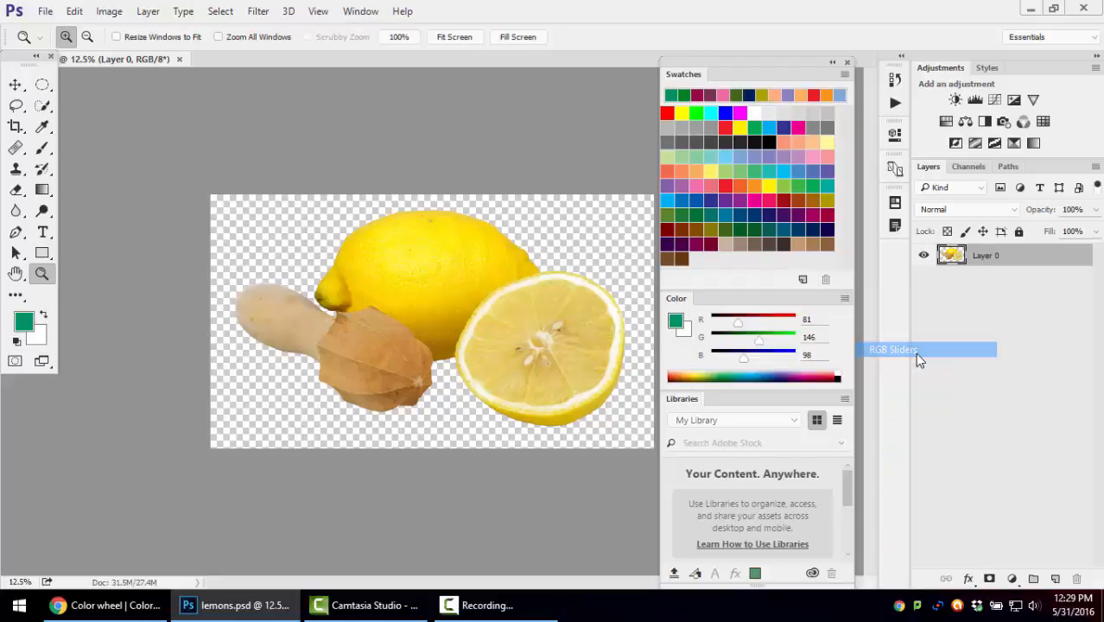
{"action": "left_click_drag", "start_coordinate": [737, 323], "coordinate": [748, 356]}
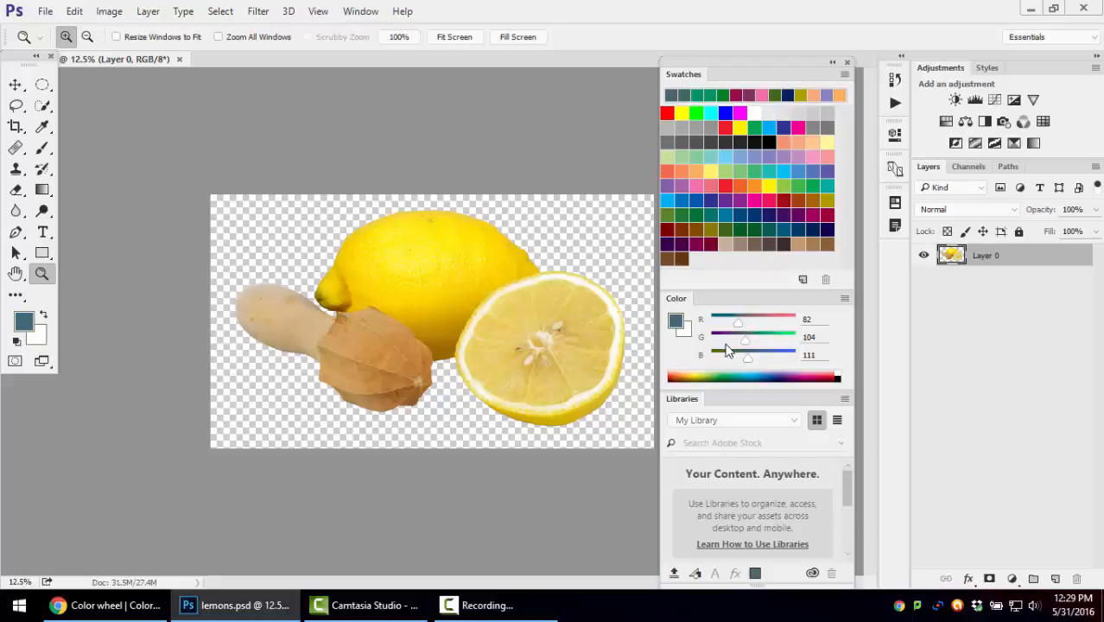
{"action": "mouse_move", "coordinate": [747, 341]}
{"action": "left_mouse_down"}
{"action": "mouse_move", "coordinate": [782, 340]}
{"action": "mouse_move", "coordinate": [754, 339]}
{"action": "mouse_move", "coordinate": [771, 366]}
{"action": "mouse_move", "coordinate": [736, 360]}
{"action": "left_mouse_up"}
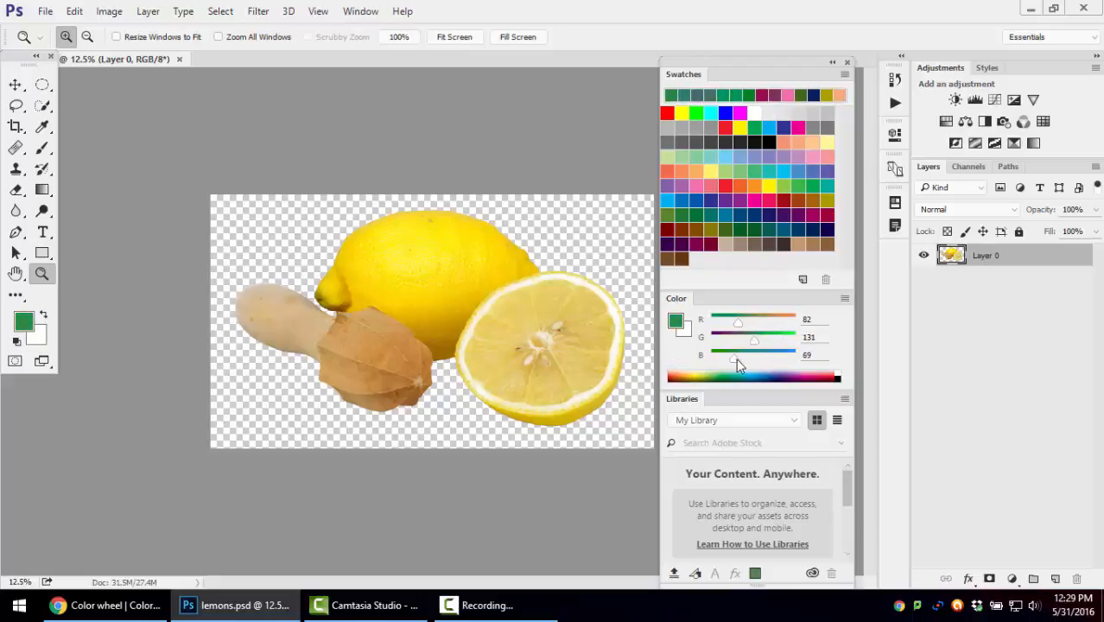
Switch the Color panel to CMYK sliders and mix a bluish purple of C 76, M 74, Y 29, K 15
{"action": "left_click", "coordinate": [845, 298]}
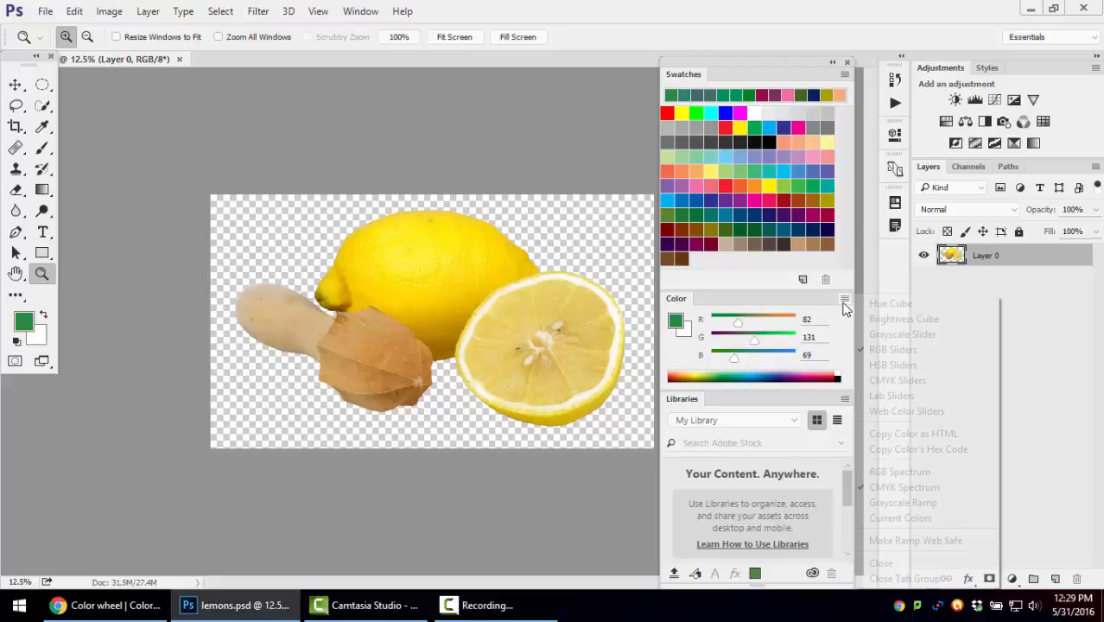
{"action": "left_click", "coordinate": [890, 381]}
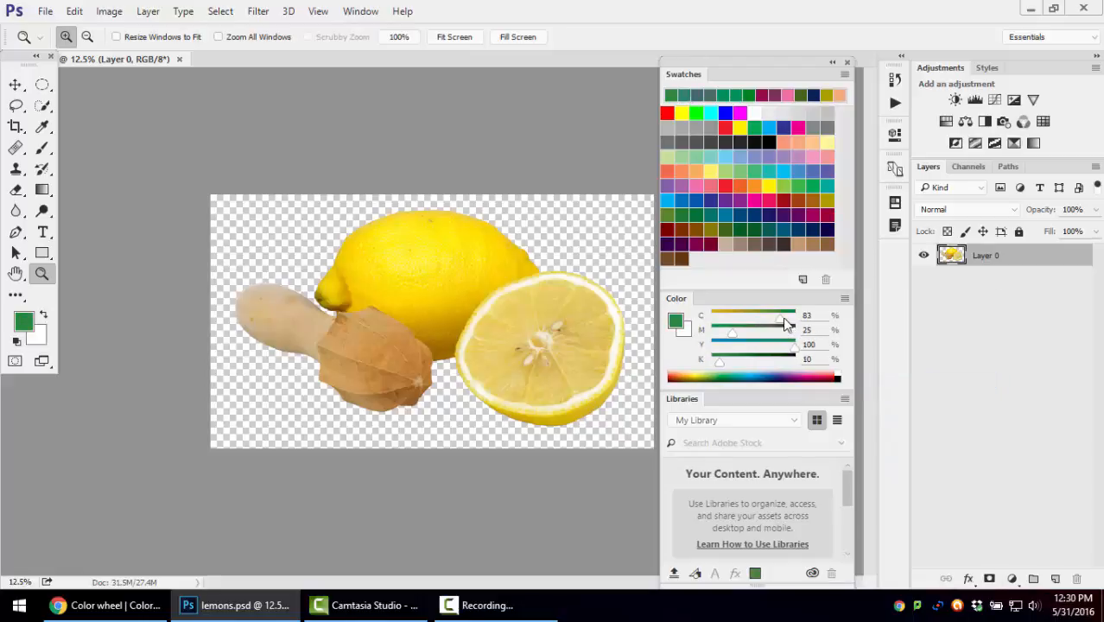
{"action": "left_click_drag", "start_coordinate": [786, 322], "coordinate": [755, 349]}
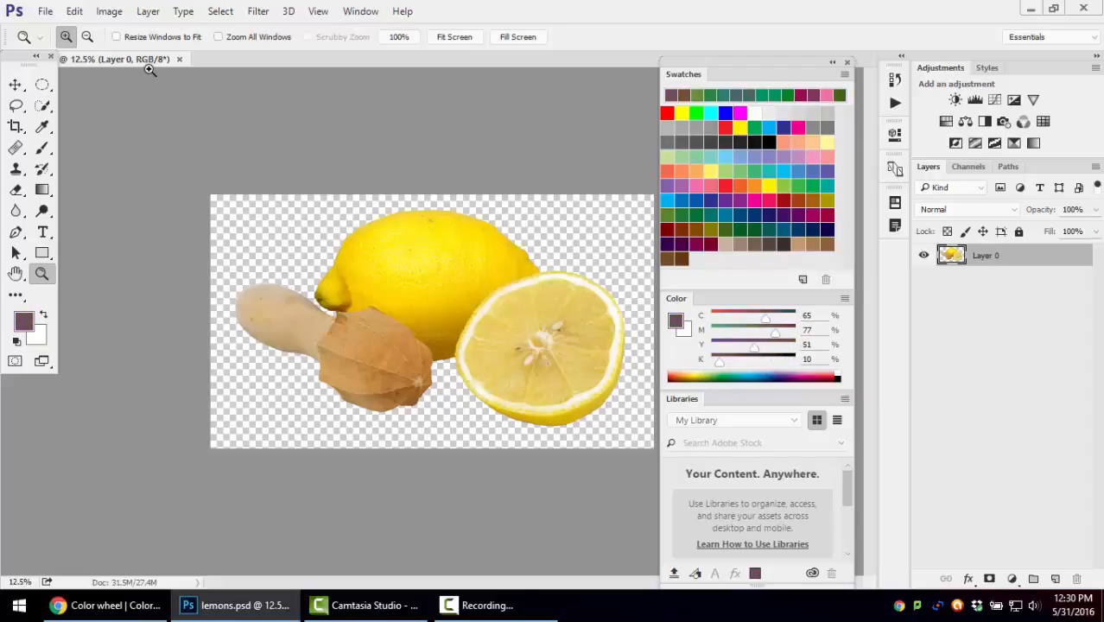
{"action": "left_click_drag", "start_coordinate": [15, 59], "coordinate": [16, 87]}
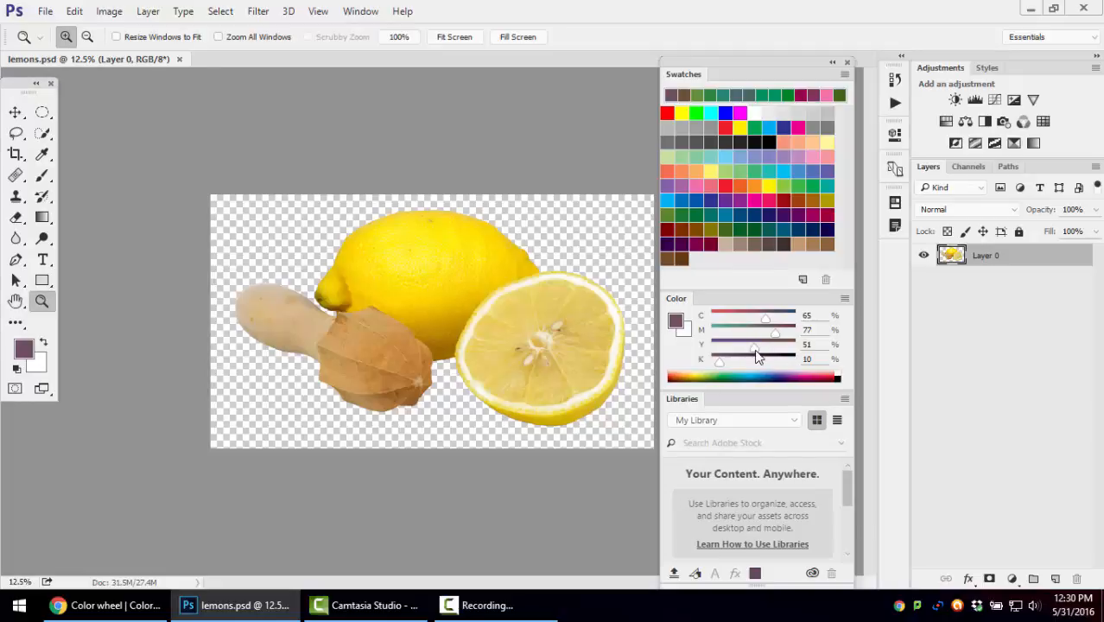
{"action": "left_click_drag", "start_coordinate": [776, 335], "coordinate": [728, 365]}
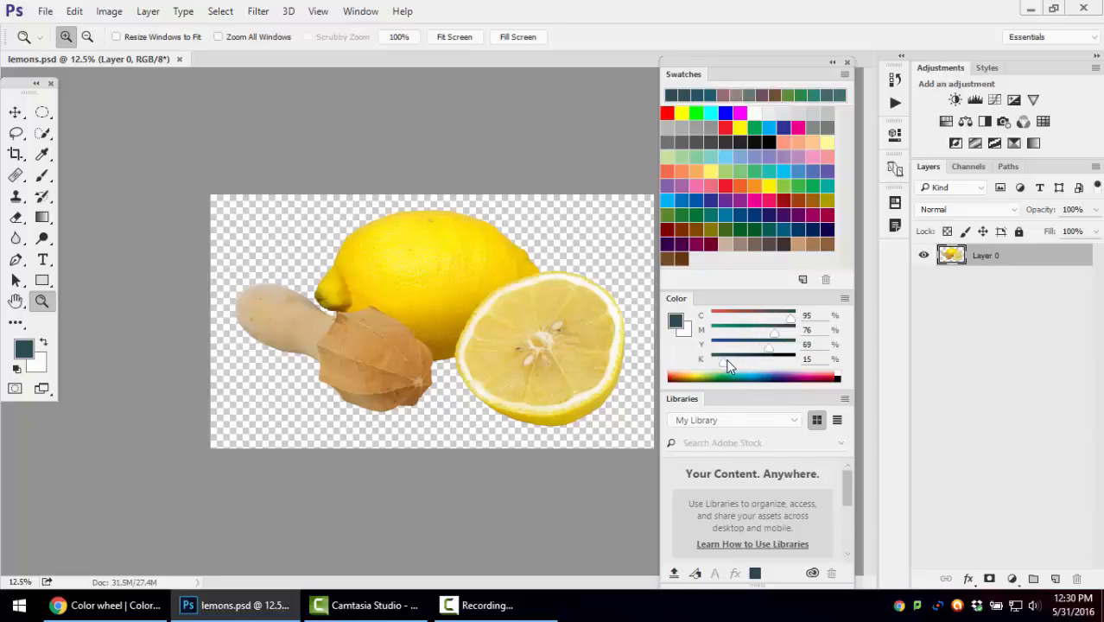
{"action": "left_click_drag", "start_coordinate": [775, 336], "coordinate": [735, 346]}
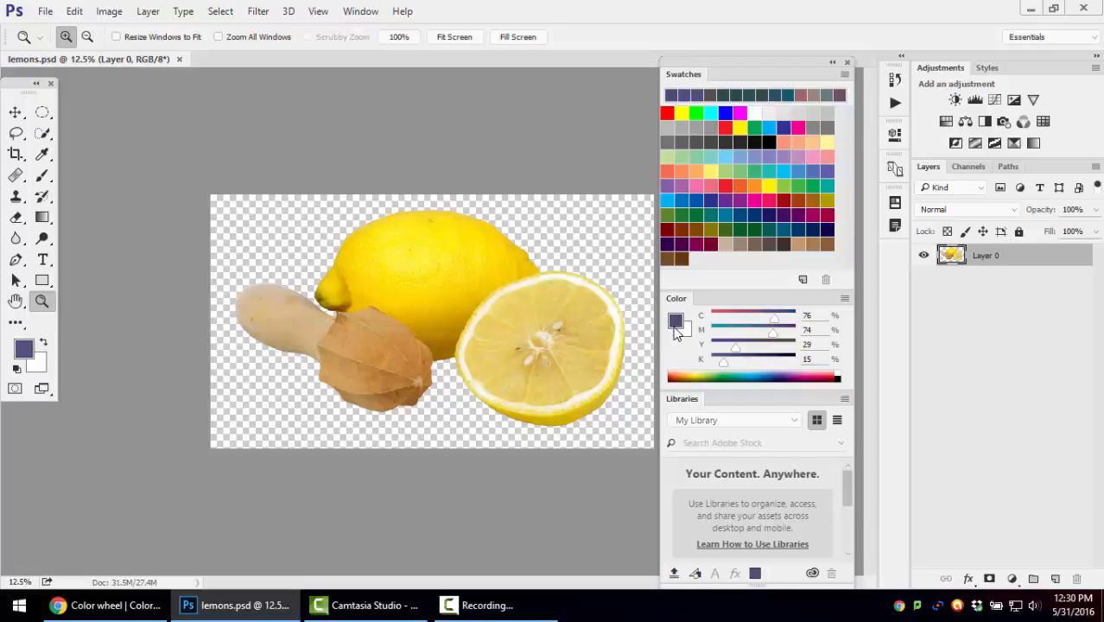
Save the foreground color as a new swatch named "Blueish", also adding it to the current library
{"action": "left_click", "coordinate": [803, 281]}
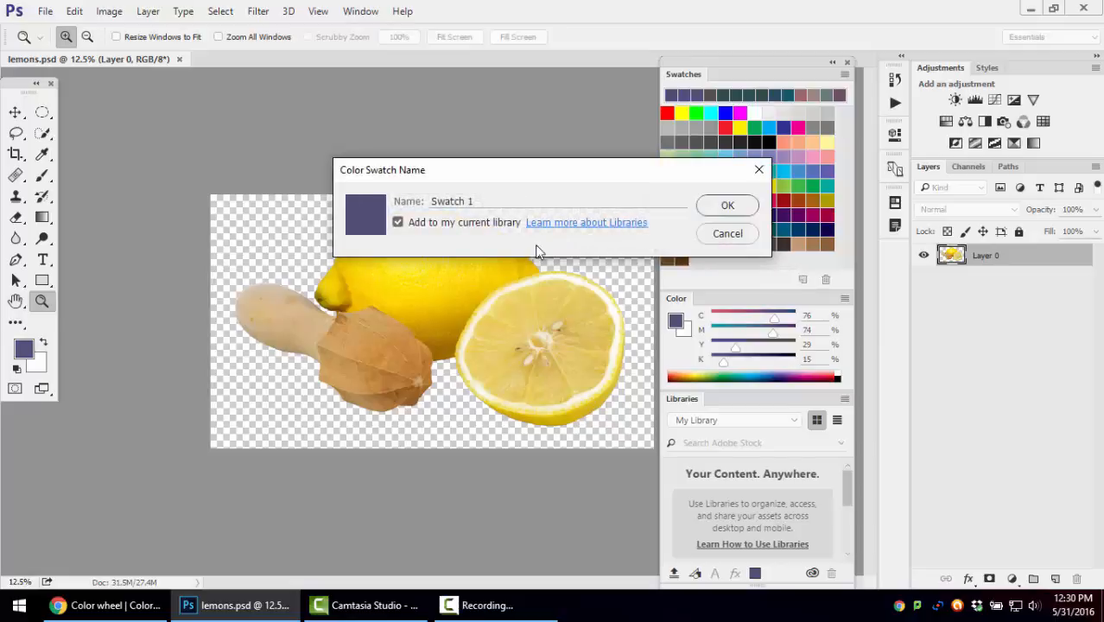
{"action": "left_click_drag", "start_coordinate": [480, 201], "coordinate": [431, 197]}
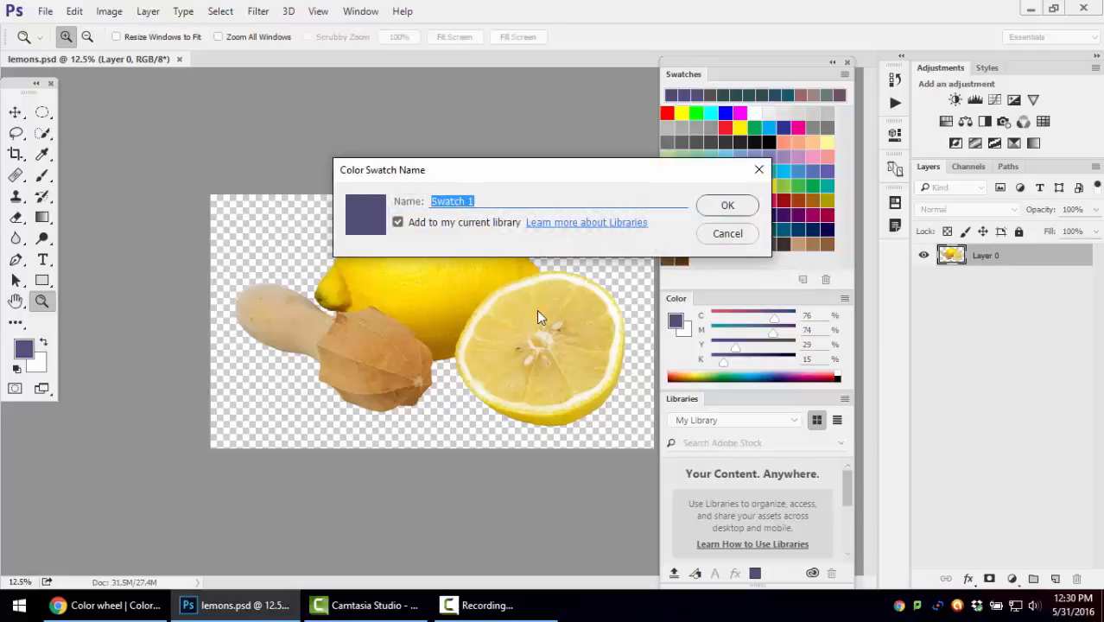
{"action": "type", "text": "Blueish"}
{"action": "left_click", "coordinate": [727, 204]}
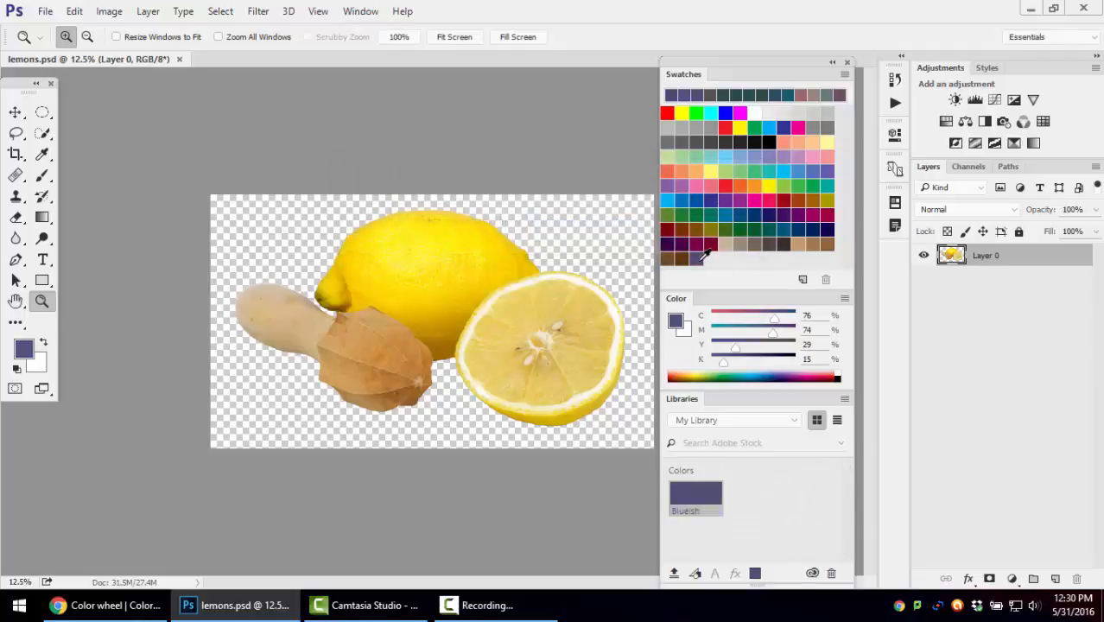
Mix a dark yellow of C 14, M 18, Y 96, K 15 and save it as a "Babyfood" yellow swatch in the current library
{"action": "left_click_drag", "start_coordinate": [773, 319], "coordinate": [789, 349]}
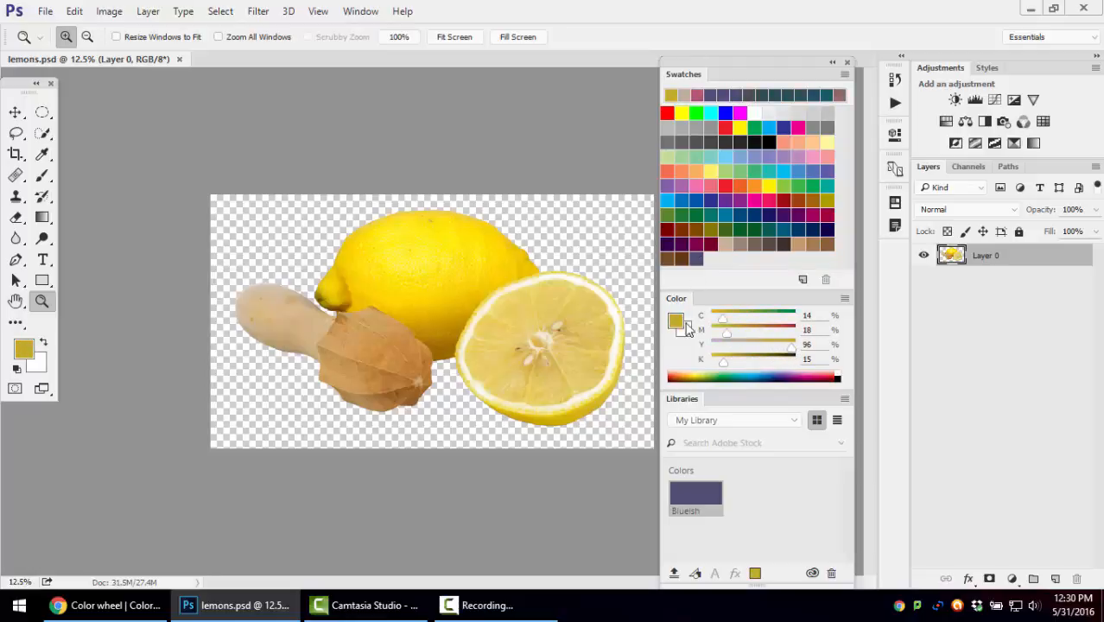
{"action": "left_click", "coordinate": [803, 282]}
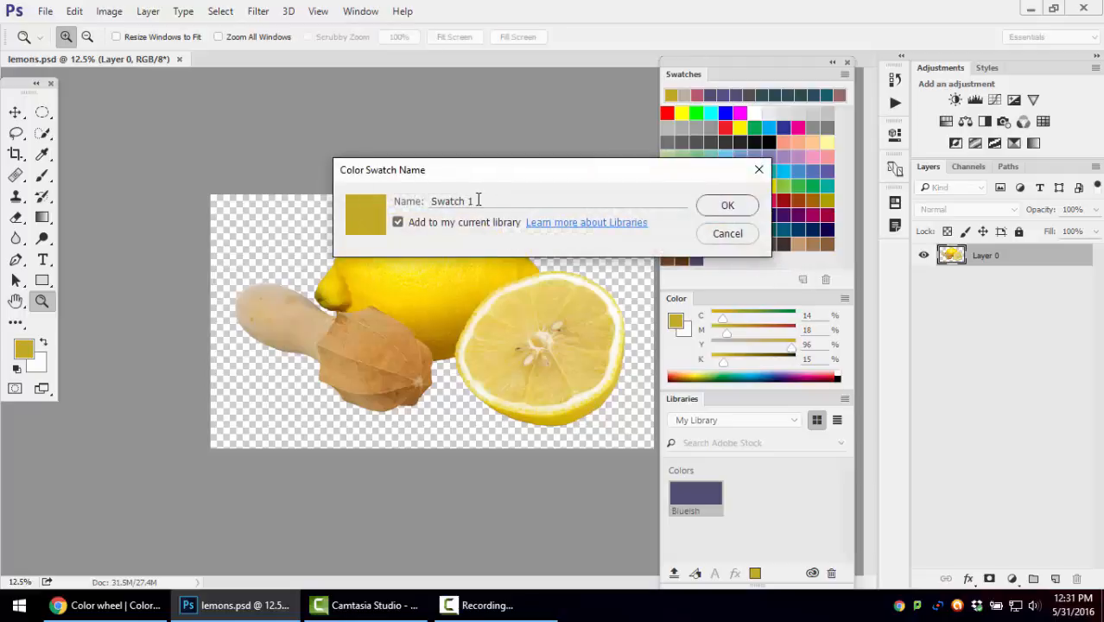
{"action": "left_click", "coordinate": [411, 202]}
{"action": "type", "text": "Babyfood Yellow"}
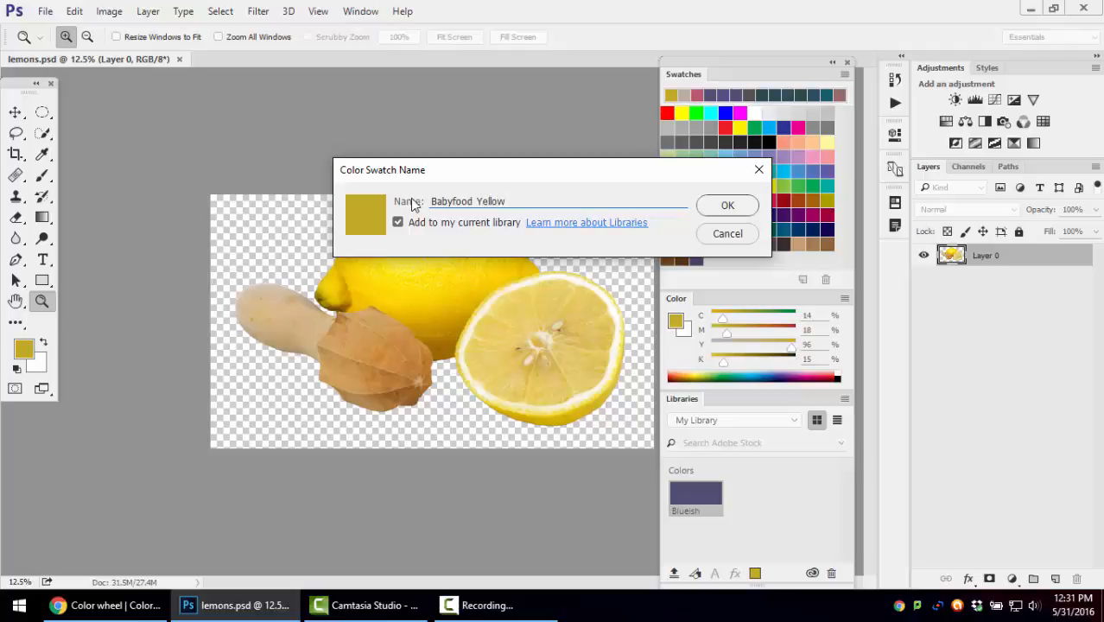
{"action": "left_click", "coordinate": [737, 210]}
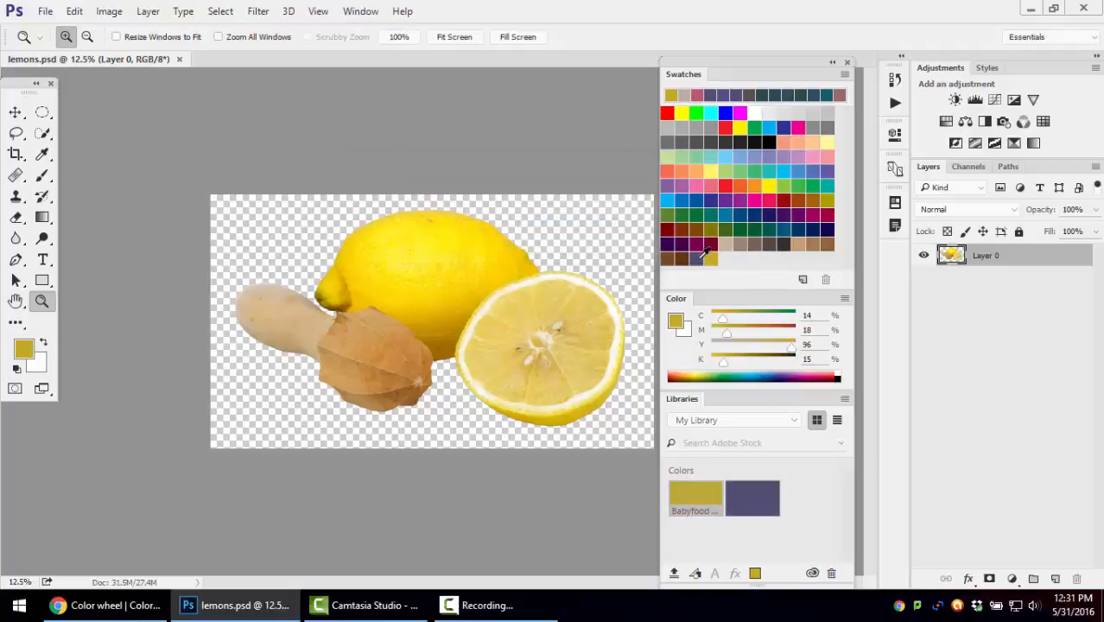
Review the new swatch's library option without creating one, and inspect the two colors saved in My Library
{"action": "left_click", "coordinate": [802, 280]}
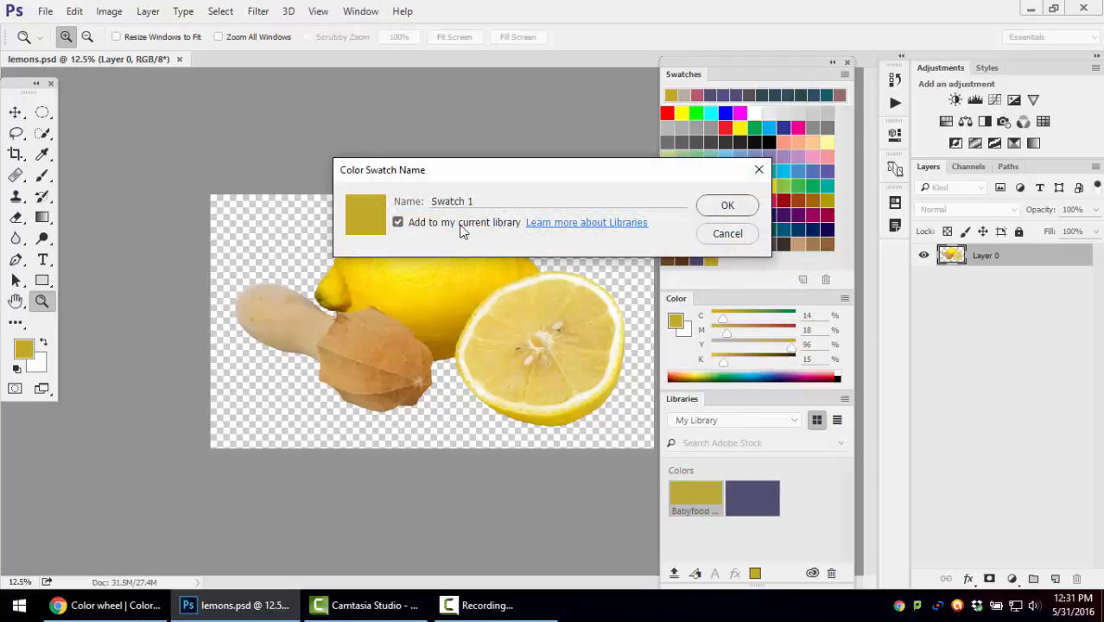
{"action": "left_click", "coordinate": [724, 234]}
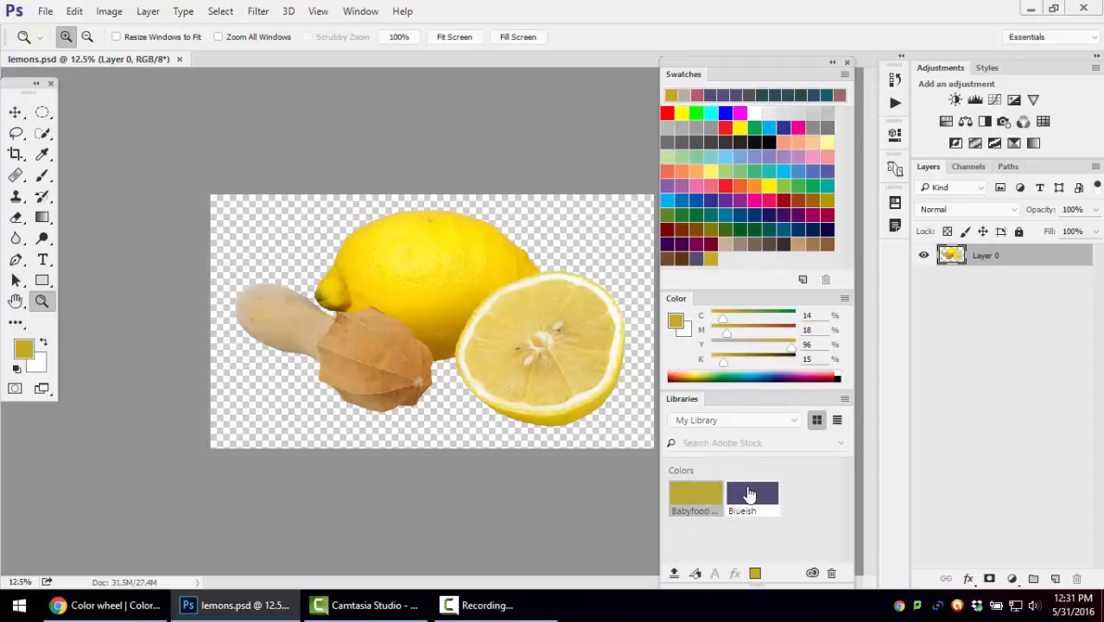
Sample several bright yellows from the whole lemon's skin as foreground color with the Eyedropper tool
{"action": "mouse_move", "coordinate": [750, 494]}
{"action": "mouse_move", "coordinate": [741, 513]}
{"action": "mouse_move", "coordinate": [704, 500]}
{"action": "left_click", "coordinate": [45, 158]}
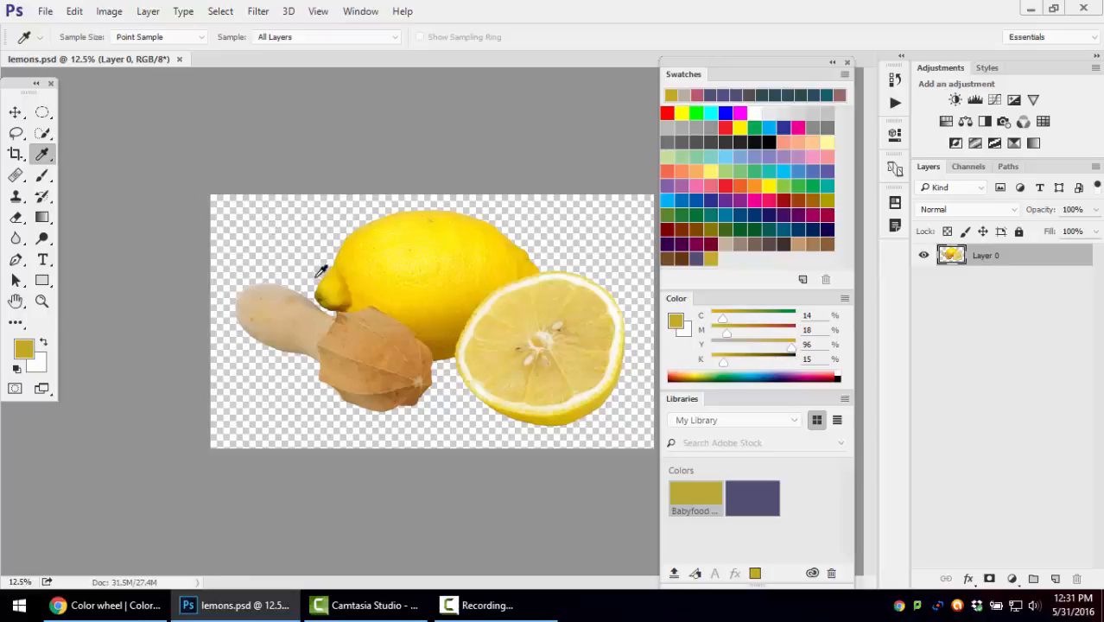
{"action": "left_click", "coordinate": [427, 236]}
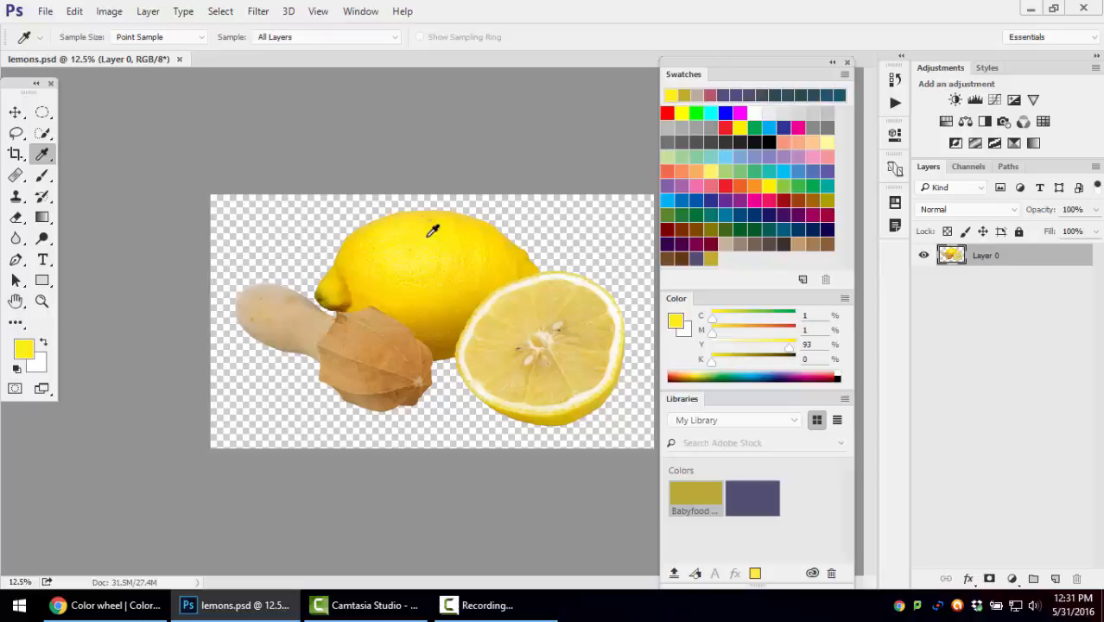
{"action": "left_click", "coordinate": [448, 232]}
{"action": "left_click", "coordinate": [430, 235]}
{"action": "left_click", "coordinate": [411, 240]}
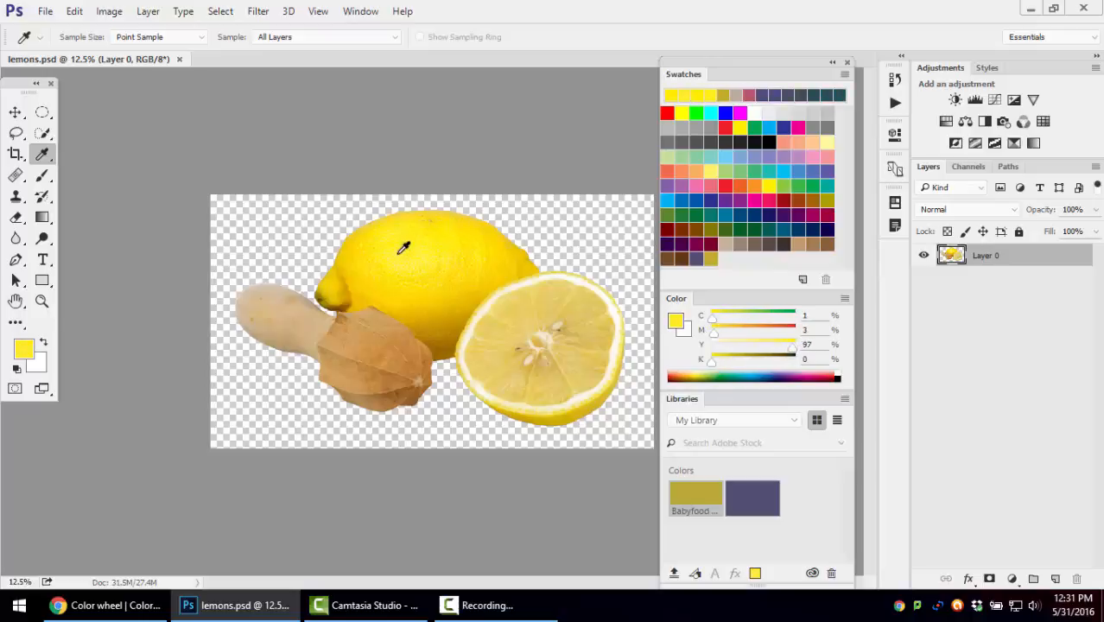
{"action": "left_click", "coordinate": [425, 261]}
{"action": "left_click", "coordinate": [466, 249]}
Sample foreground colors from the cut lemon's flesh and from the wooden juicer's head and handle
{"action": "left_click", "coordinate": [531, 316]}
{"action": "left_click", "coordinate": [528, 340]}
{"action": "left_click", "coordinate": [528, 364]}
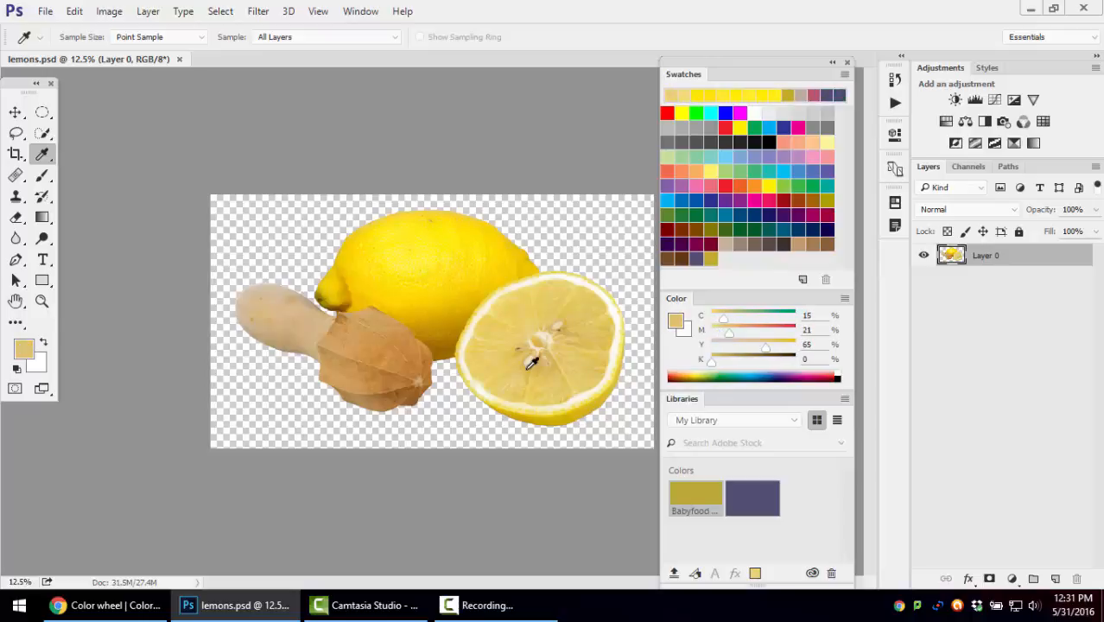
{"action": "left_click", "coordinate": [496, 368]}
{"action": "left_click", "coordinate": [383, 363]}
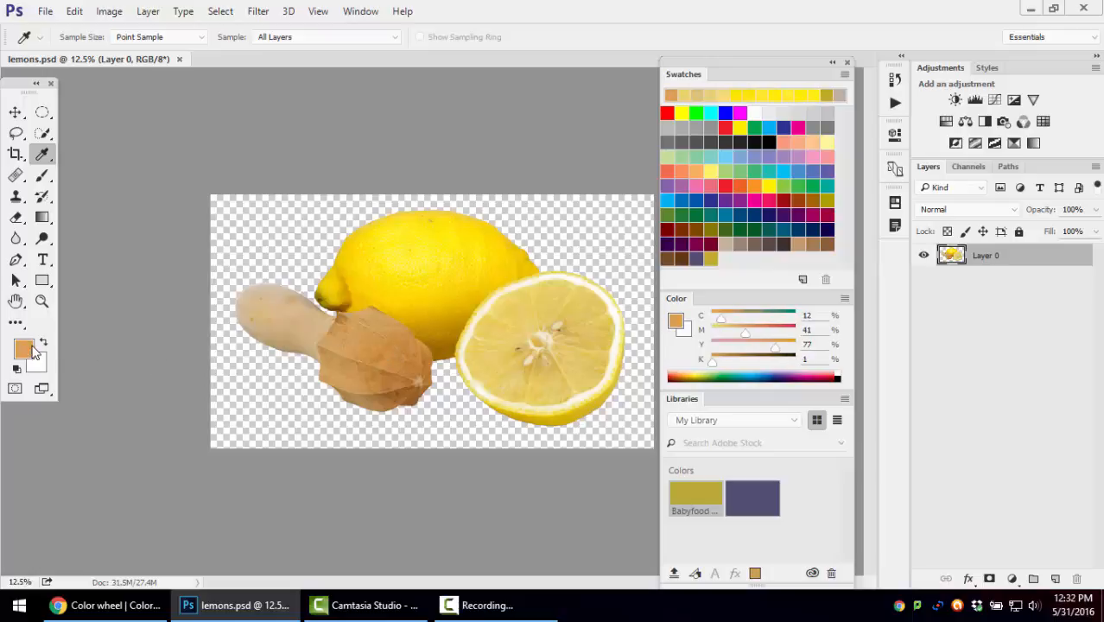
{"action": "left_click", "coordinate": [298, 315]}
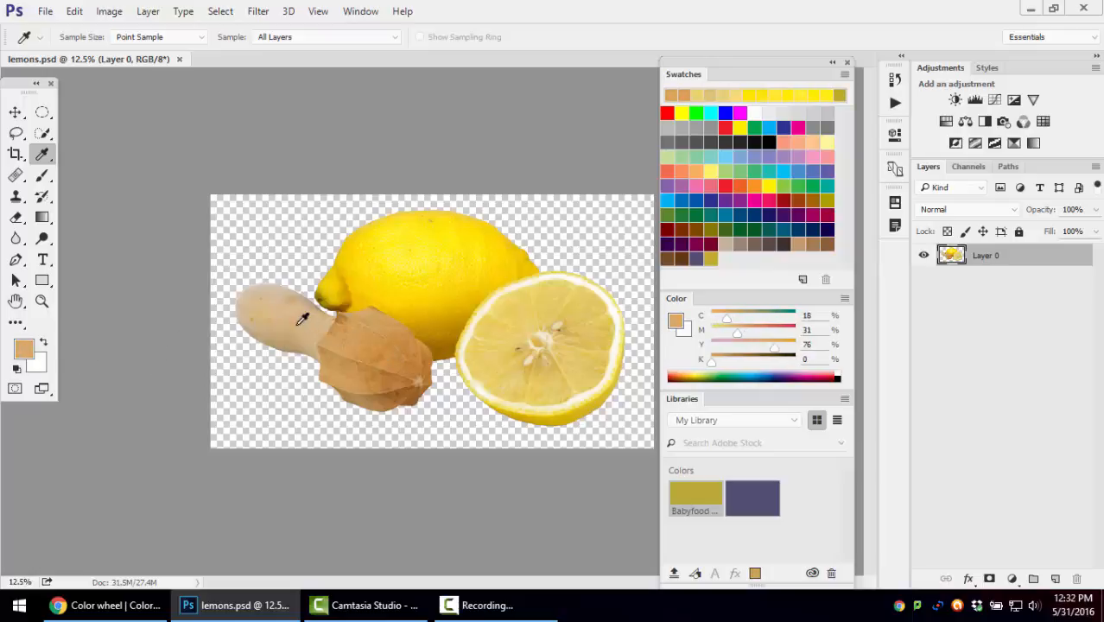
Sample more lemon tones, ending with a bright yellow of C 1, M 0, Y 97, K 0 from the whole lemon
{"action": "left_click", "coordinate": [412, 272]}
{"action": "left_click", "coordinate": [468, 239]}
{"action": "left_click", "coordinate": [451, 294]}
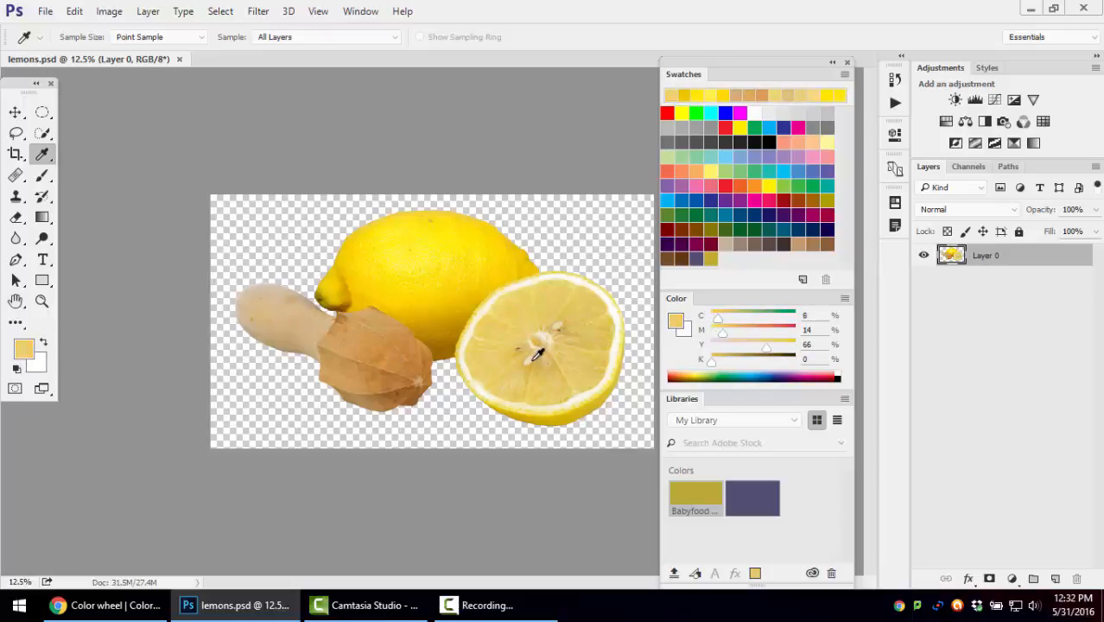
{"action": "left_click", "coordinate": [505, 319]}
{"action": "left_click", "coordinate": [425, 242]}
{"action": "left_click", "coordinate": [439, 239]}
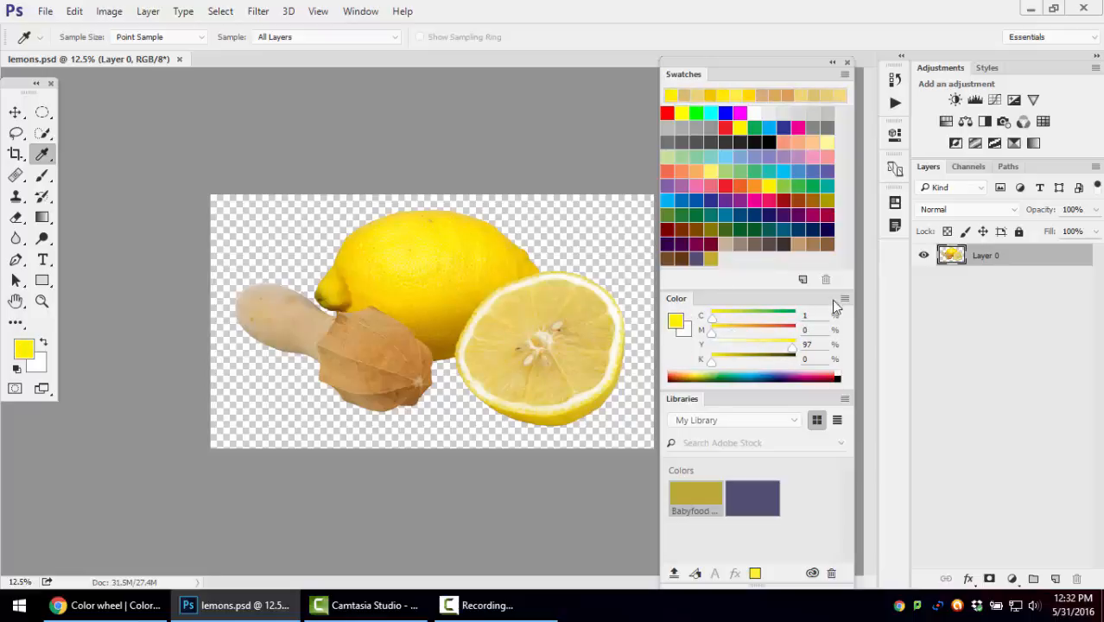
Save the sampled yellow as a new swatch named "Lemon Yellow", also adding it to the current library
{"action": "left_click", "coordinate": [802, 280]}
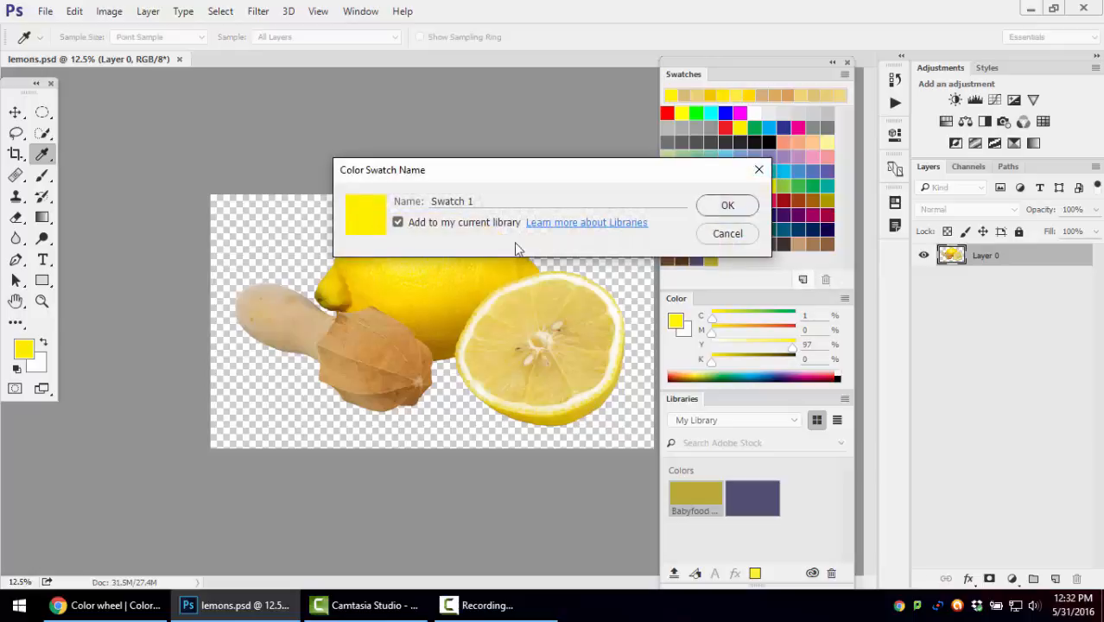
{"action": "left_click_drag", "start_coordinate": [478, 201], "coordinate": [373, 194]}
{"action": "type", "text": "Len"}
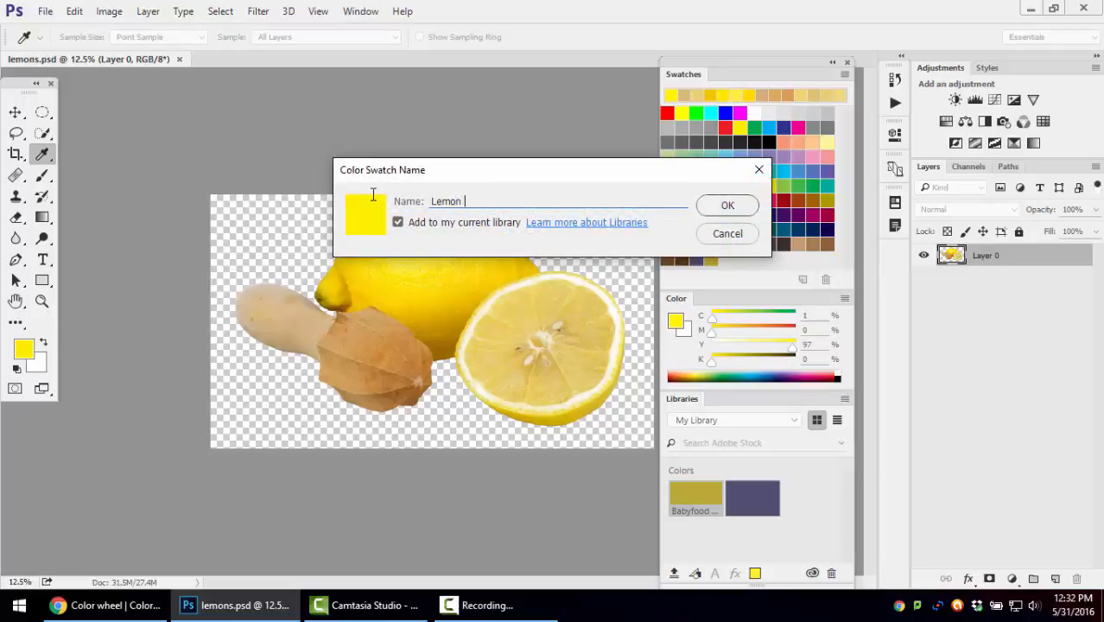
{"action": "key", "text": "Return"}
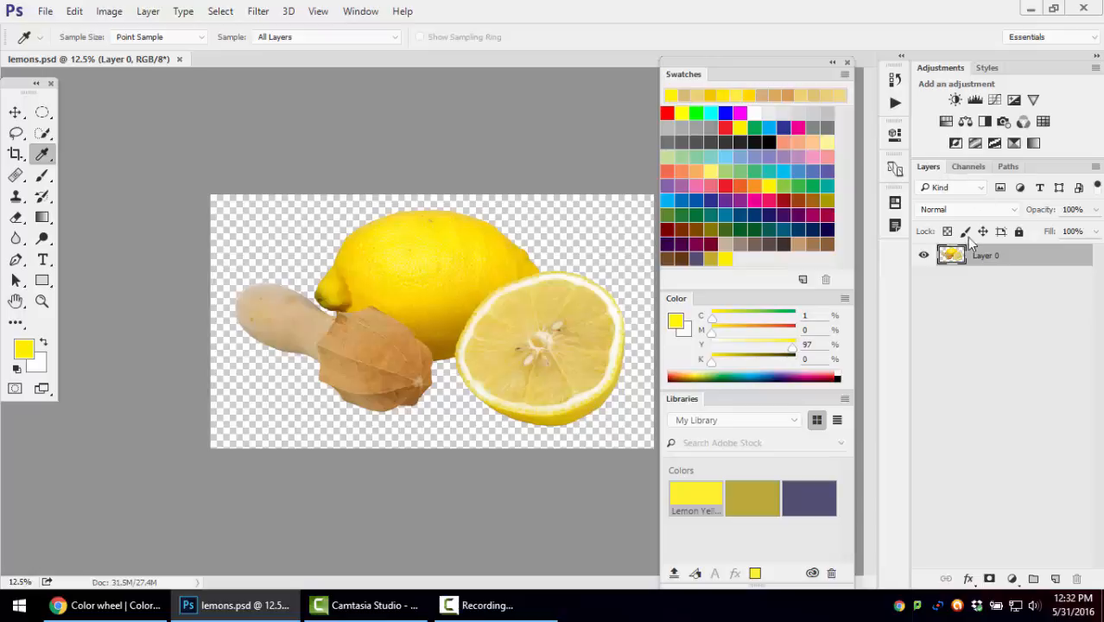
Add a new layer above Layer 0 and activate the Paint Bucket tool
{"action": "left_click", "coordinate": [1055, 579]}
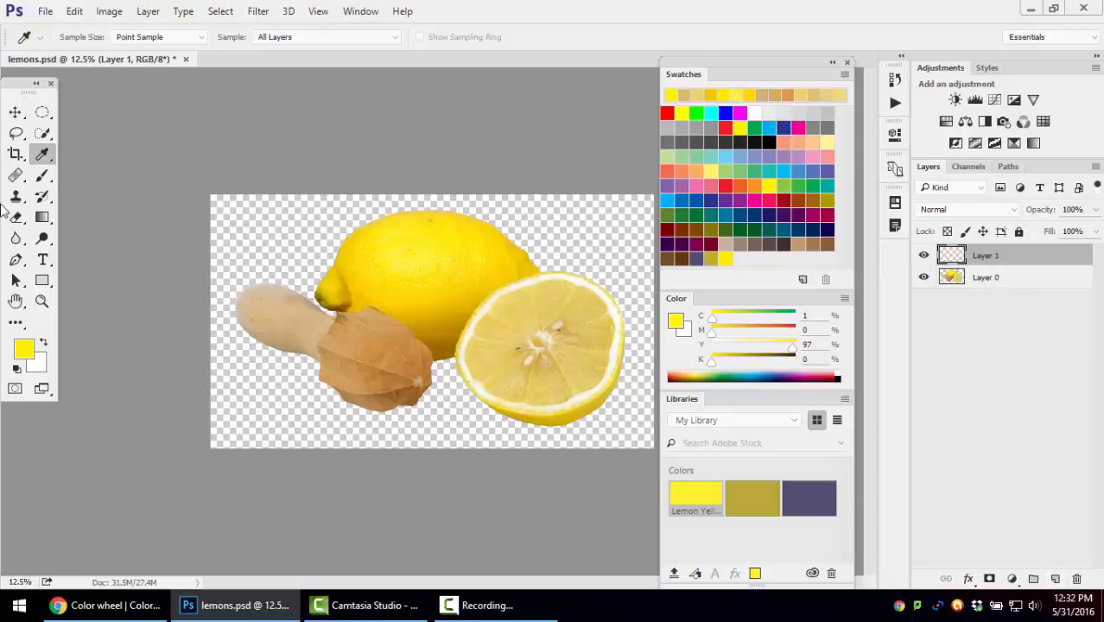
{"action": "left_click", "coordinate": [48, 220]}
{"action": "left_click", "coordinate": [87, 218]}
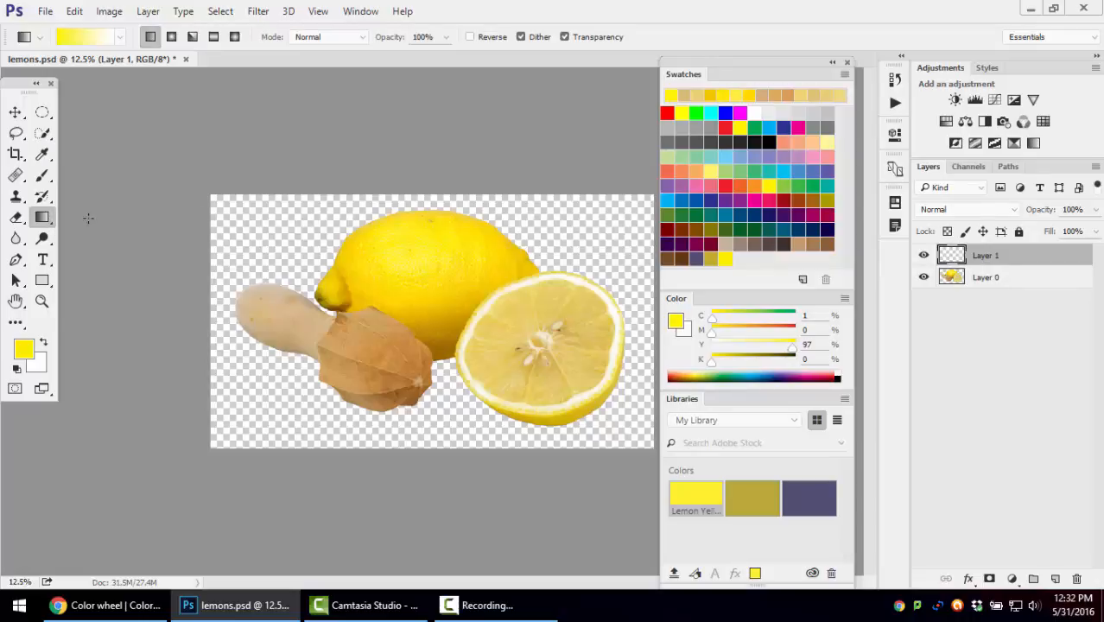
{"action": "right_click", "coordinate": [58, 213]}
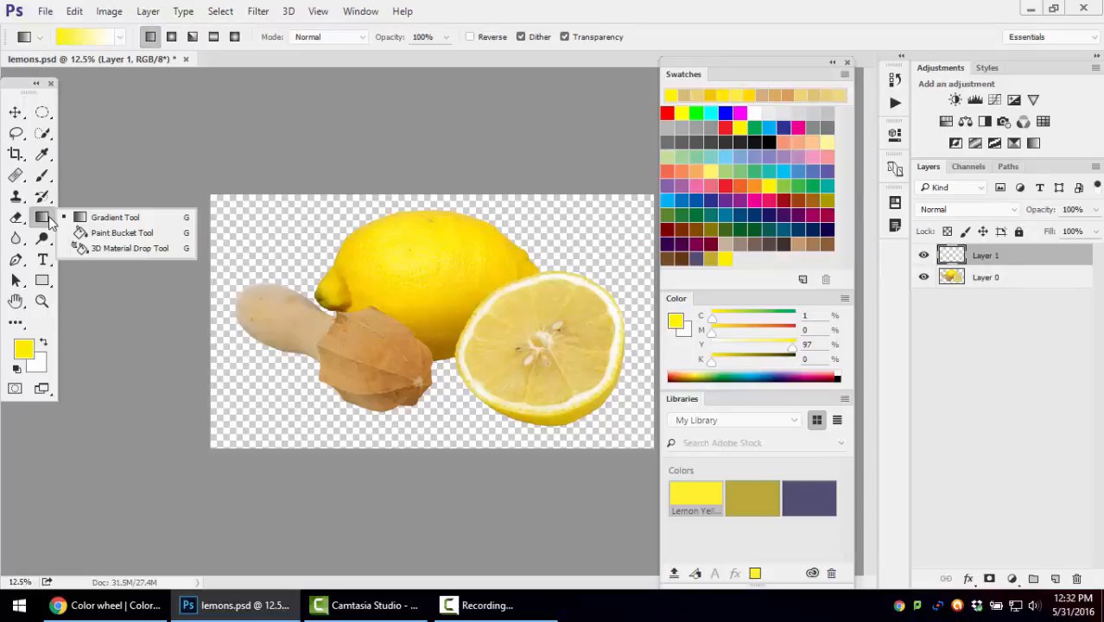
{"action": "left_click", "coordinate": [172, 235]}
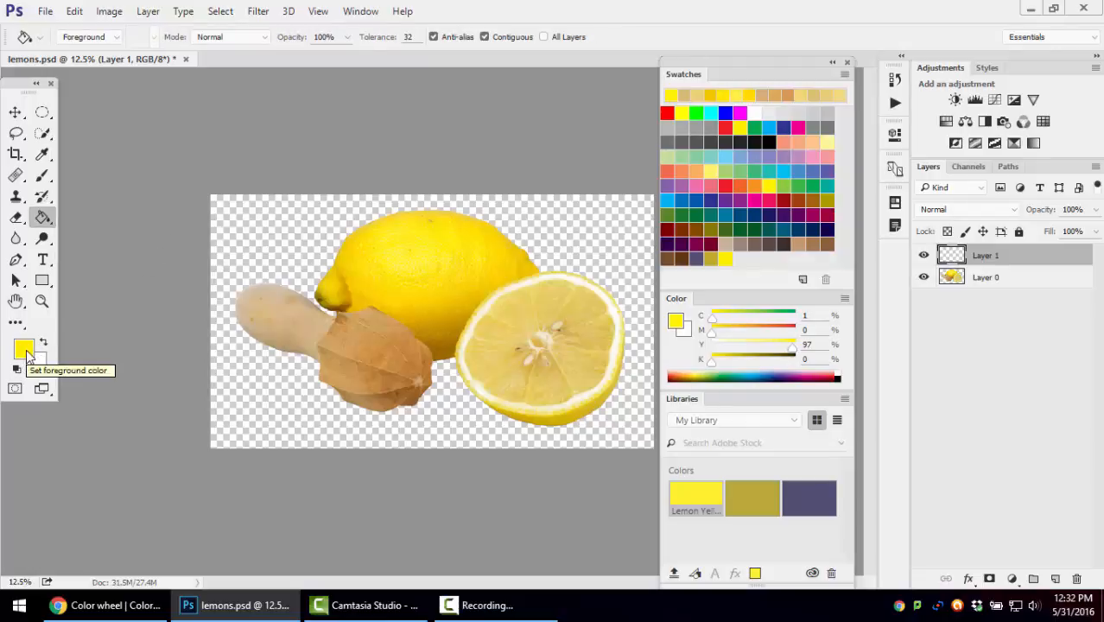
Set the foreground color to white with all CMYK values at 0 and fill Layer 1 with it
{"action": "left_click_drag", "start_coordinate": [792, 346], "coordinate": [712, 345]}
{"action": "left_click", "coordinate": [710, 319]}
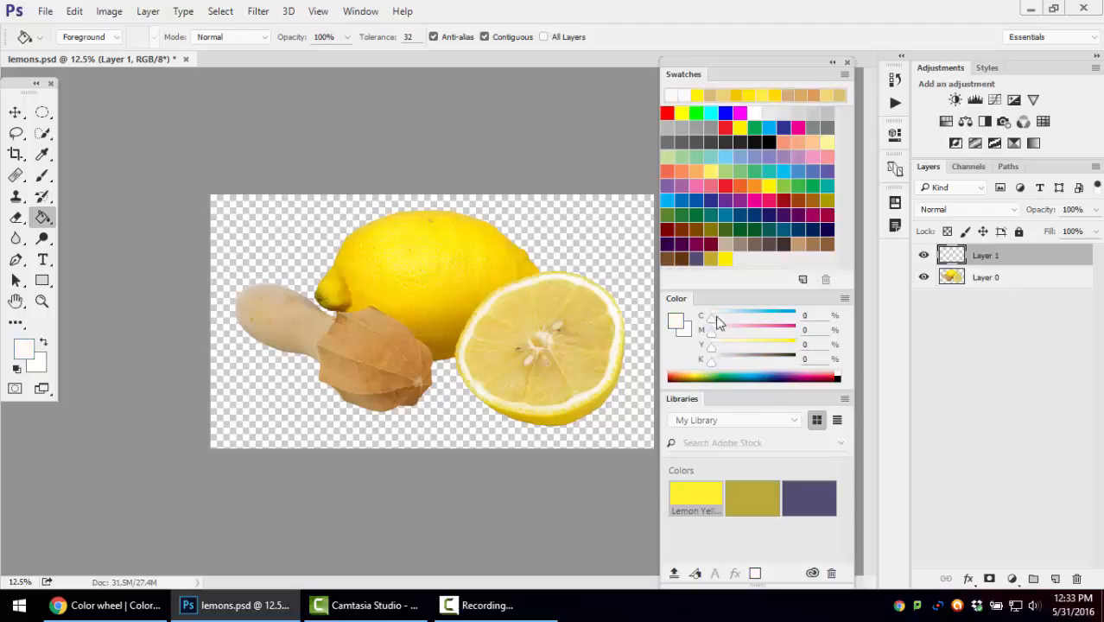
{"action": "left_click", "coordinate": [554, 270]}
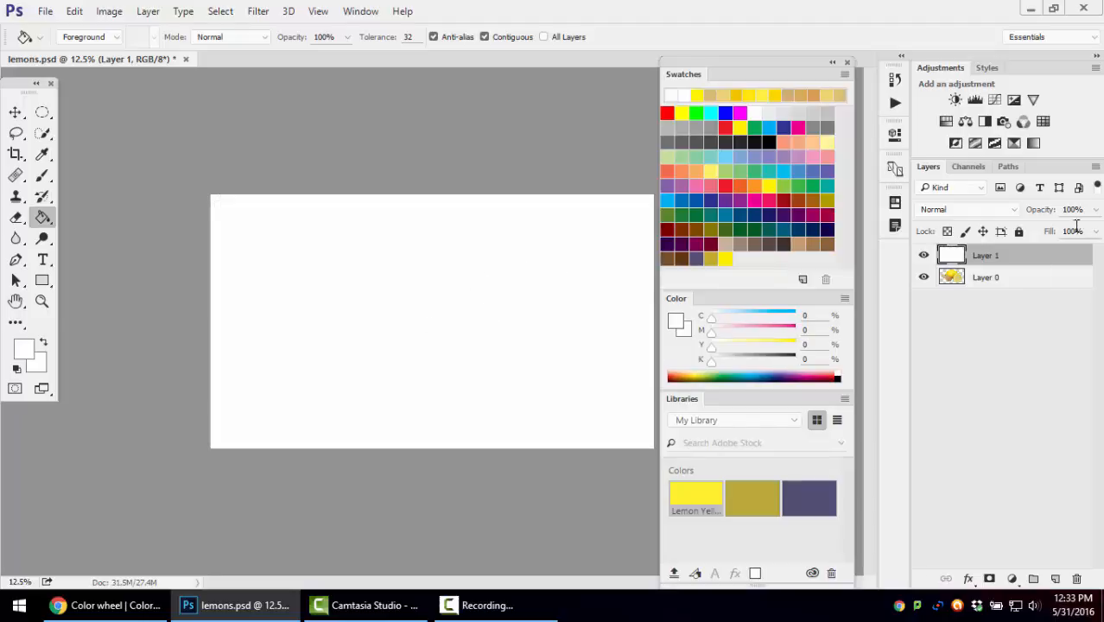
Enlarge the layer thumbnails through the layer panel options and move Layer 1 below Layer 0
{"action": "left_click", "coordinate": [1095, 166]}
{"action": "left_click", "coordinate": [907, 558]}
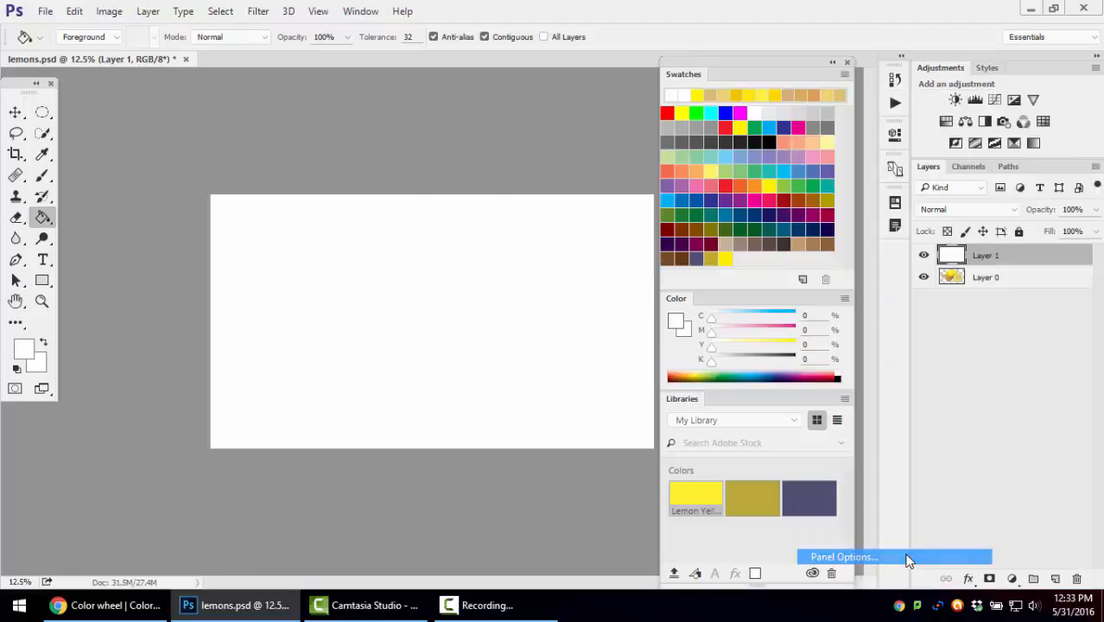
{"action": "left_click", "coordinate": [486, 256]}
{"action": "left_click", "coordinate": [659, 104]}
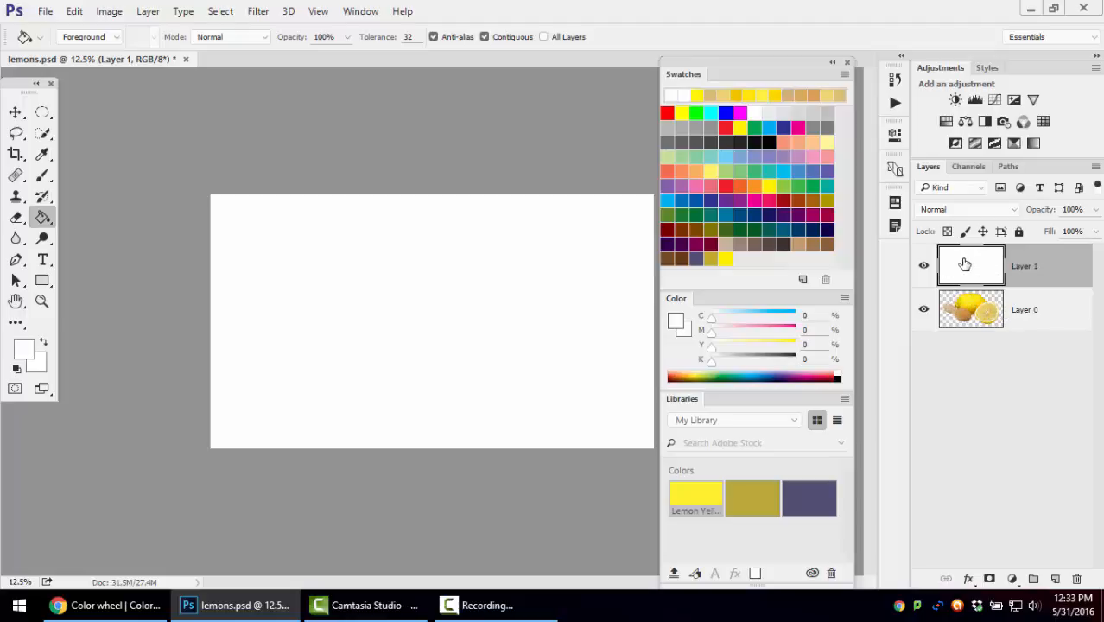
{"action": "left_click_drag", "start_coordinate": [1036, 265], "coordinate": [1041, 326]}
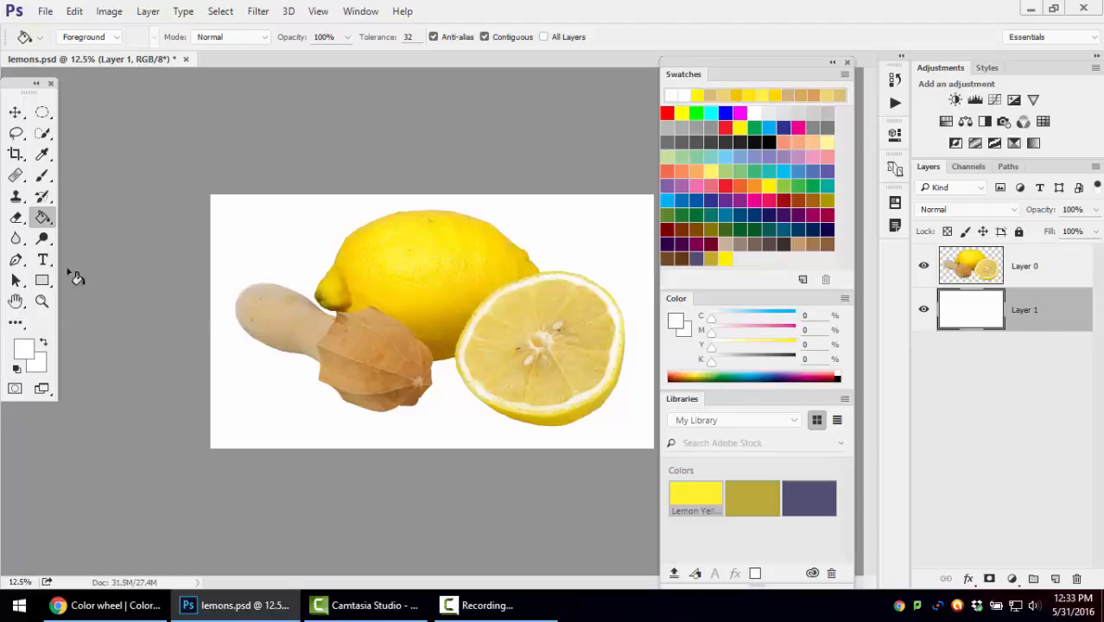
Open the foreground color picker, try a light and a strong red, and shift the hue to a 155° green
{"action": "right_click", "coordinate": [47, 224]}
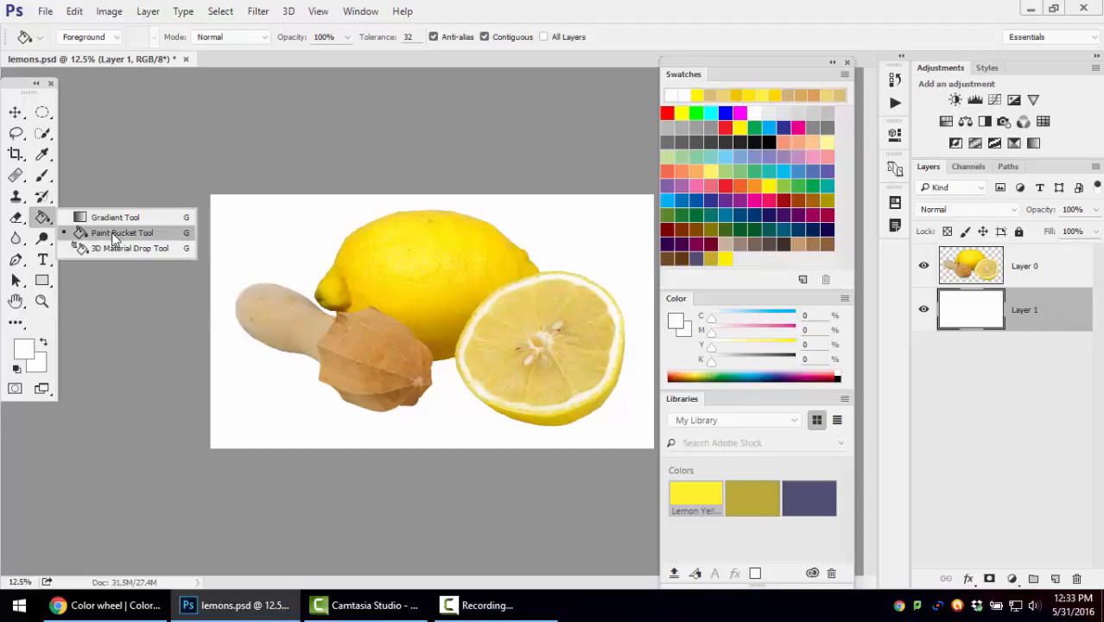
{"action": "left_click", "coordinate": [51, 216]}
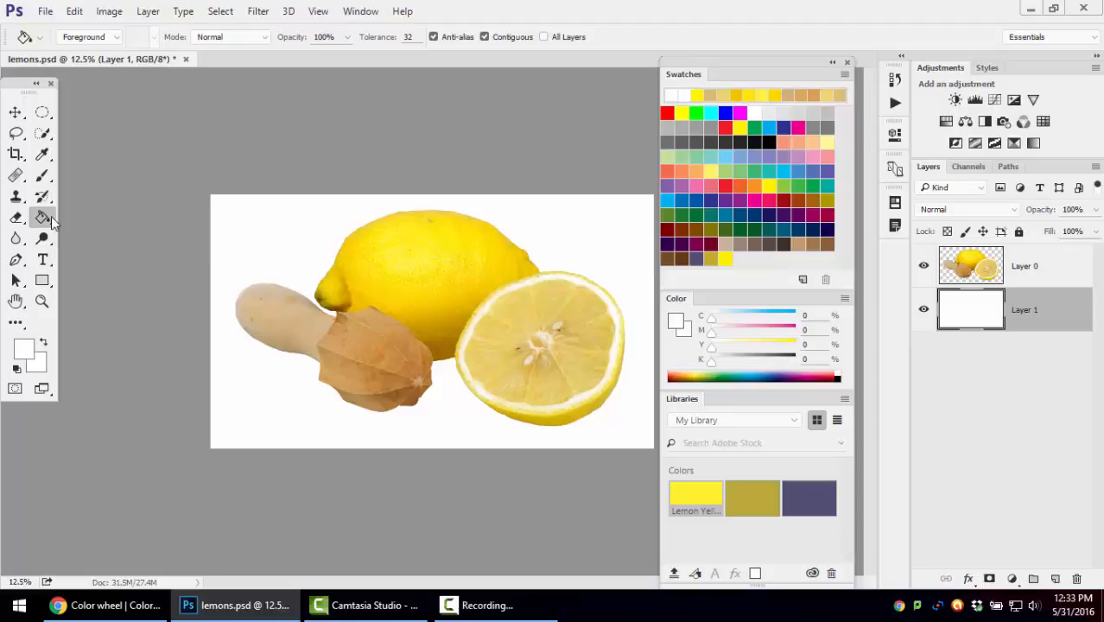
{"action": "left_click", "coordinate": [24, 349]}
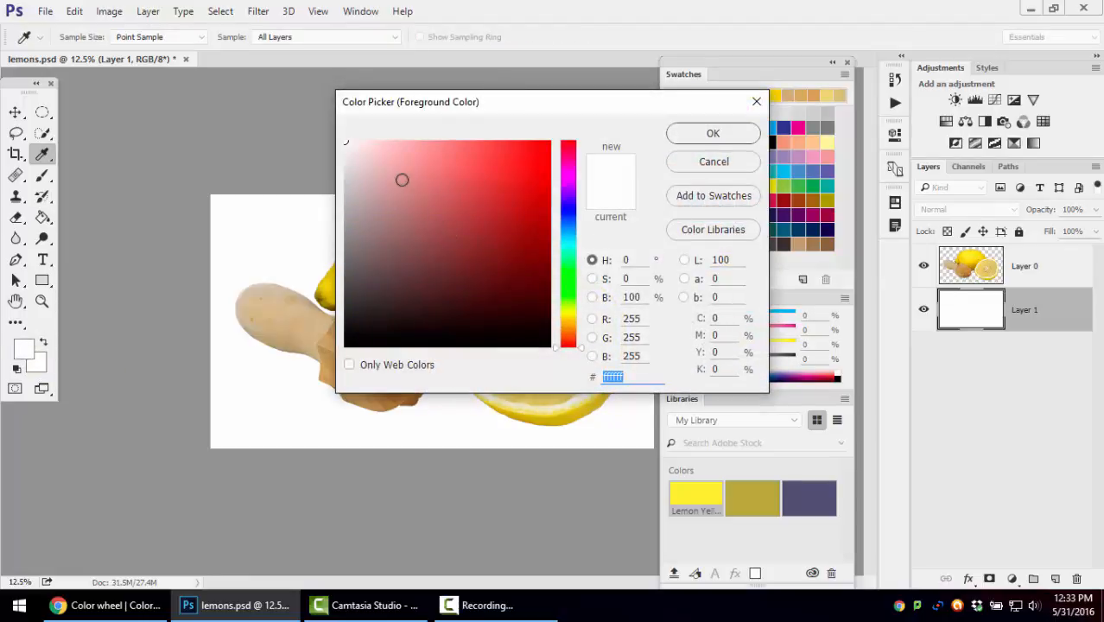
{"action": "left_click", "coordinate": [489, 184]}
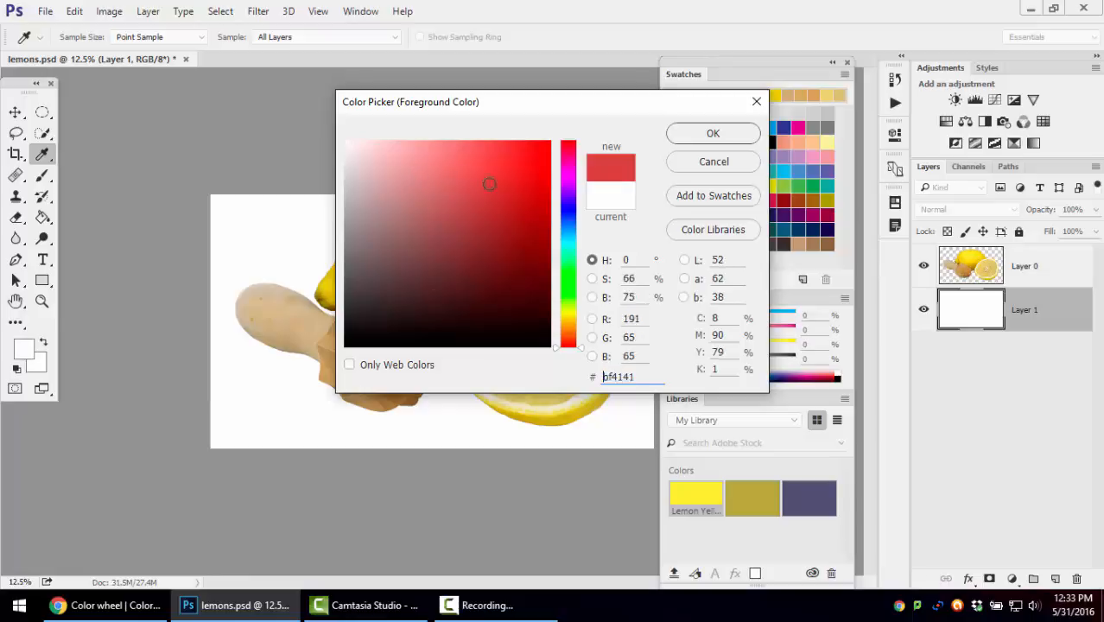
{"action": "mouse_move", "coordinate": [489, 184]}
{"action": "left_mouse_down"}
{"action": "mouse_move", "coordinate": [511, 153]}
{"action": "mouse_move", "coordinate": [540, 152]}
{"action": "mouse_move", "coordinate": [541, 175]}
{"action": "left_mouse_up"}
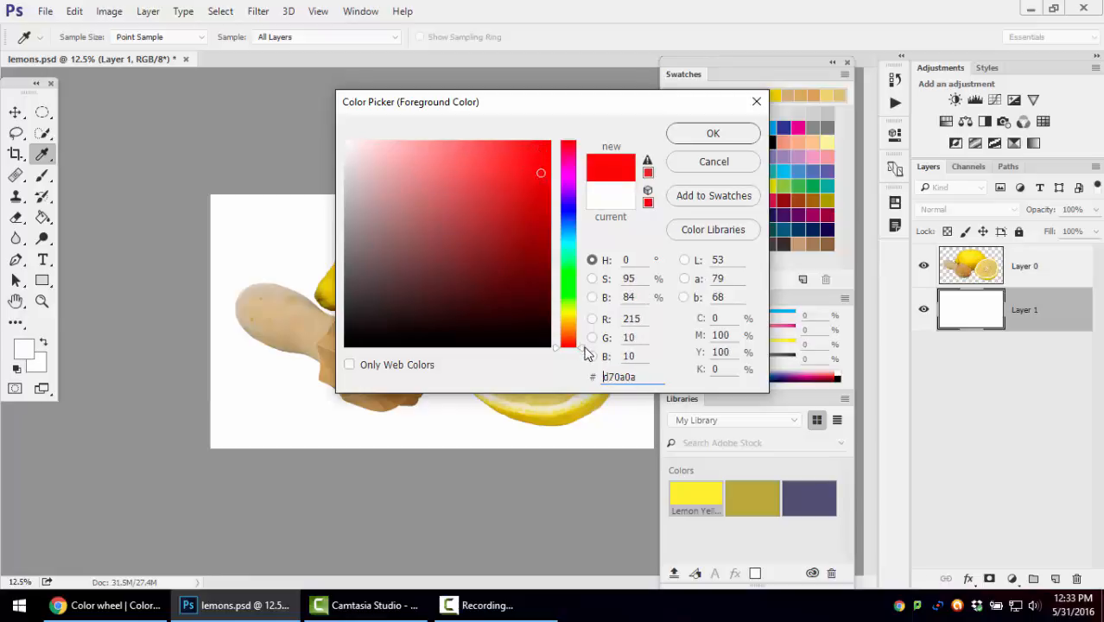
{"action": "left_click_drag", "start_coordinate": [586, 350], "coordinate": [582, 259]}
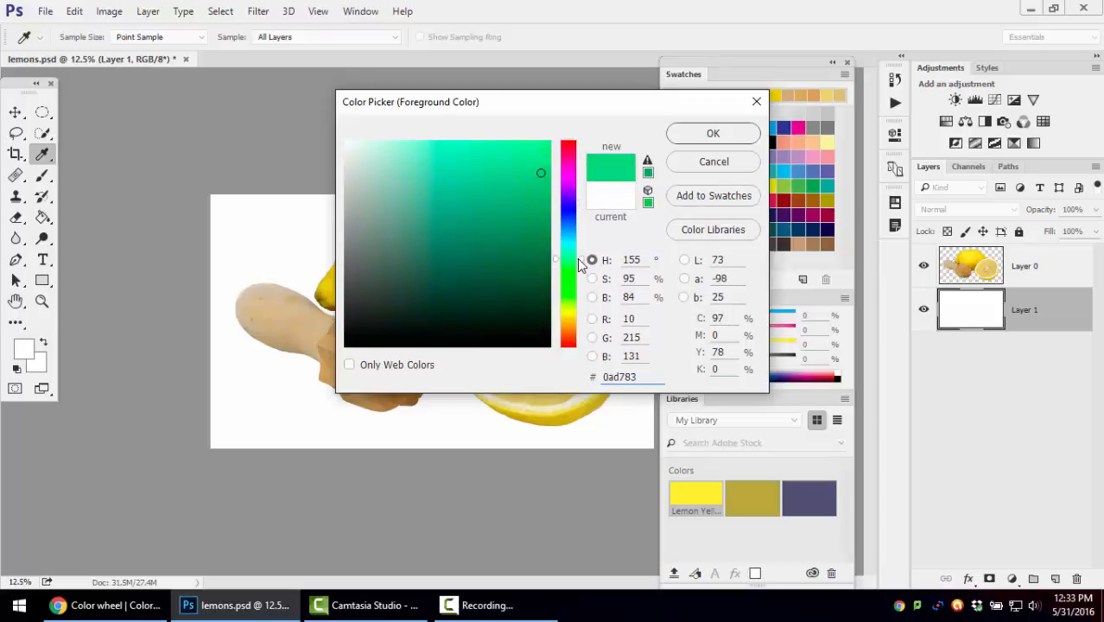
Try lighter and darker shades of the green and accept #25d48c as the foreground color
{"action": "mouse_move", "coordinate": [472, 169]}
{"action": "left_mouse_down"}
{"action": "mouse_move", "coordinate": [386, 230]}
{"action": "mouse_move", "coordinate": [443, 222]}
{"action": "mouse_move", "coordinate": [443, 277]}
{"action": "mouse_move", "coordinate": [462, 317]}
{"action": "mouse_move", "coordinate": [446, 308]}
{"action": "mouse_move", "coordinate": [484, 154]}
{"action": "mouse_move", "coordinate": [533, 156]}
{"action": "mouse_move", "coordinate": [517, 185]}
{"action": "mouse_move", "coordinate": [490, 190]}
{"action": "mouse_move", "coordinate": [364, 179]}
{"action": "mouse_move", "coordinate": [426, 277]}
{"action": "mouse_move", "coordinate": [505, 298]}
{"action": "mouse_move", "coordinate": [478, 223]}
{"action": "mouse_move", "coordinate": [506, 250]}
{"action": "mouse_move", "coordinate": [508, 210]}
{"action": "mouse_move", "coordinate": [452, 239]}
{"action": "mouse_move", "coordinate": [510, 191]}
{"action": "mouse_move", "coordinate": [515, 168]}
{"action": "mouse_move", "coordinate": [471, 175]}
{"action": "mouse_move", "coordinate": [486, 205]}
{"action": "mouse_move", "coordinate": [421, 236]}
{"action": "mouse_move", "coordinate": [547, 168]}
{"action": "mouse_move", "coordinate": [517, 183]}
{"action": "left_mouse_up"}
{"action": "left_click", "coordinate": [504, 213]}
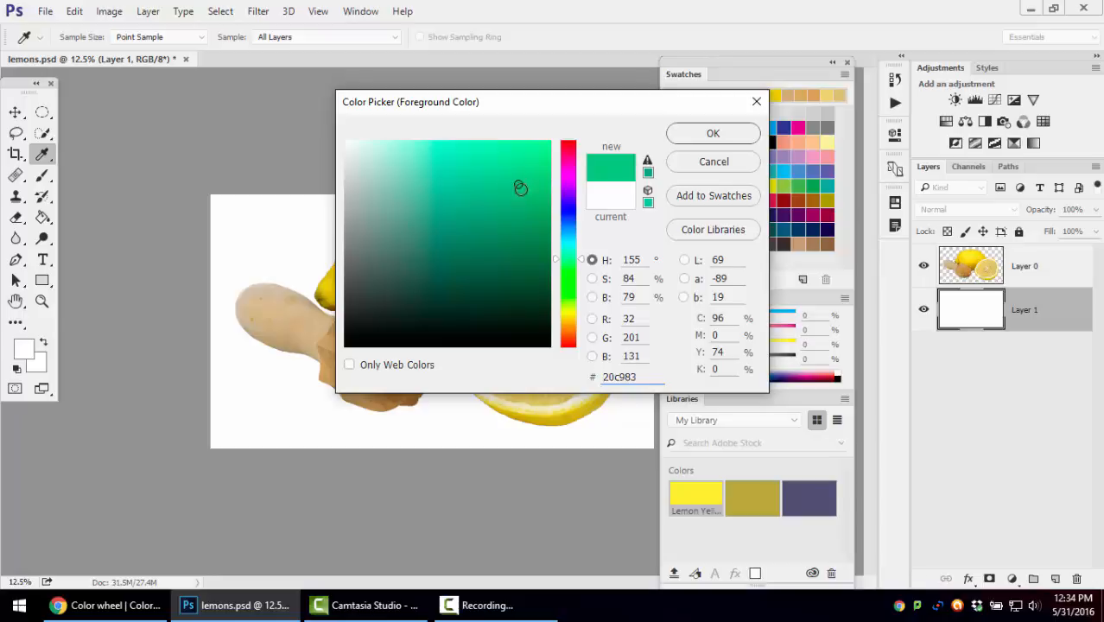
{"action": "left_click", "coordinate": [507, 211]}
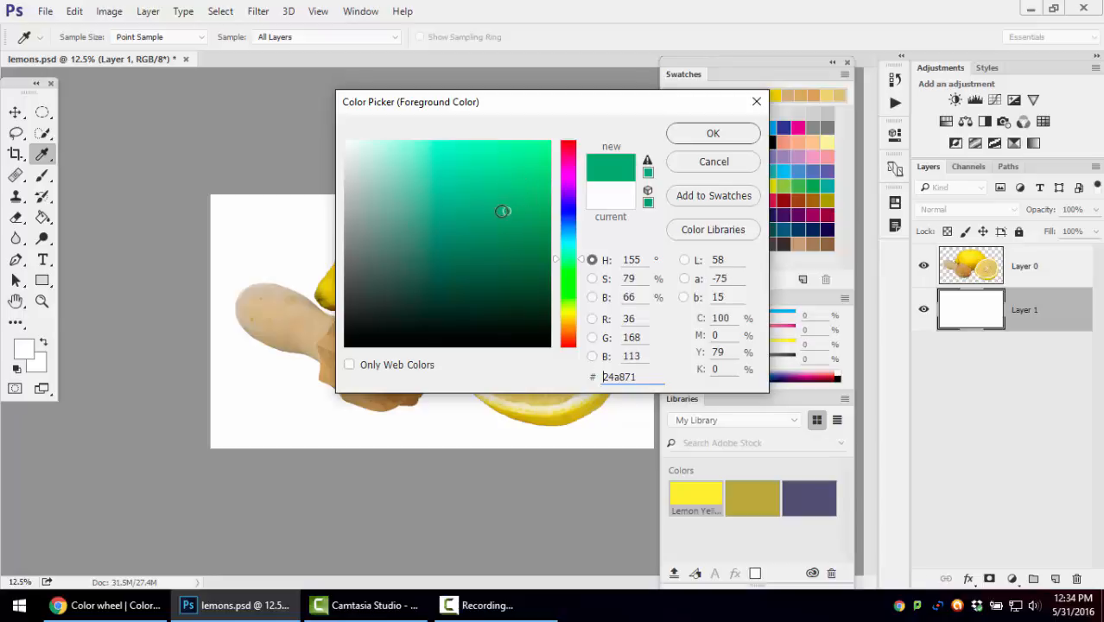
{"action": "mouse_move", "coordinate": [503, 210]}
{"action": "left_mouse_down"}
{"action": "mouse_move", "coordinate": [484, 216]}
{"action": "mouse_move", "coordinate": [492, 200]}
{"action": "mouse_move", "coordinate": [469, 168]}
{"action": "mouse_move", "coordinate": [432, 190]}
{"action": "mouse_move", "coordinate": [443, 180]}
{"action": "mouse_move", "coordinate": [449, 192]}
{"action": "mouse_move", "coordinate": [434, 183]}
{"action": "mouse_move", "coordinate": [432, 147]}
{"action": "mouse_move", "coordinate": [473, 210]}
{"action": "left_mouse_up"}
{"action": "mouse_move", "coordinate": [507, 227]}
{"action": "left_mouse_down"}
{"action": "mouse_move", "coordinate": [531, 235]}
{"action": "mouse_move", "coordinate": [475, 233]}
{"action": "mouse_move", "coordinate": [484, 243]}
{"action": "left_mouse_up"}
{"action": "left_click", "coordinate": [514, 245]}
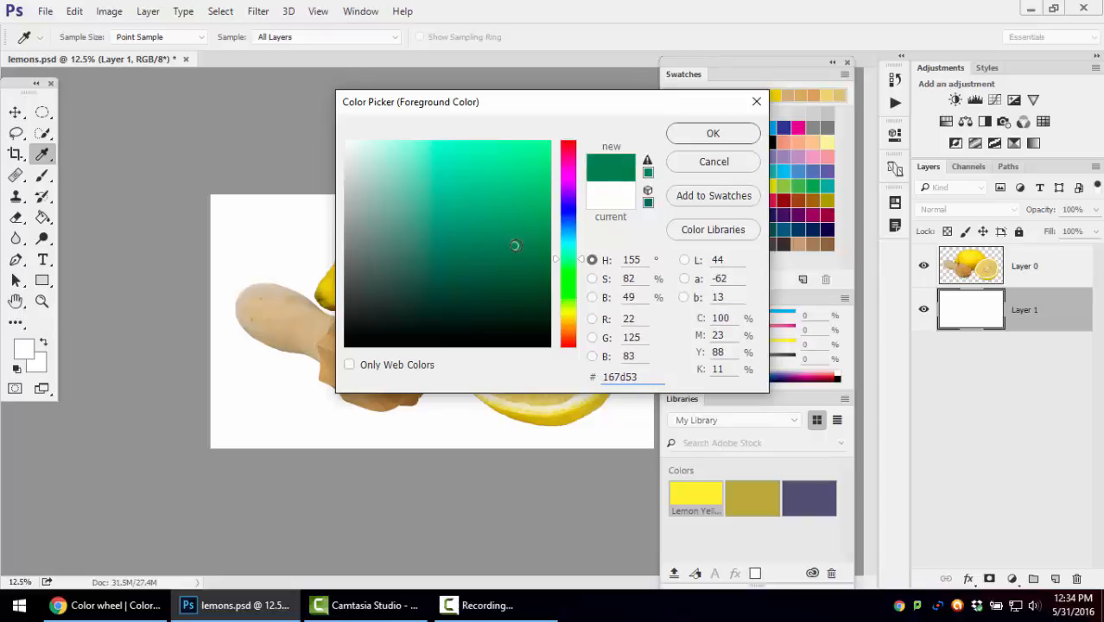
{"action": "mouse_move", "coordinate": [514, 245]}
{"action": "left_mouse_down"}
{"action": "mouse_move", "coordinate": [504, 196]}
{"action": "mouse_move", "coordinate": [515, 175]}
{"action": "left_mouse_up"}
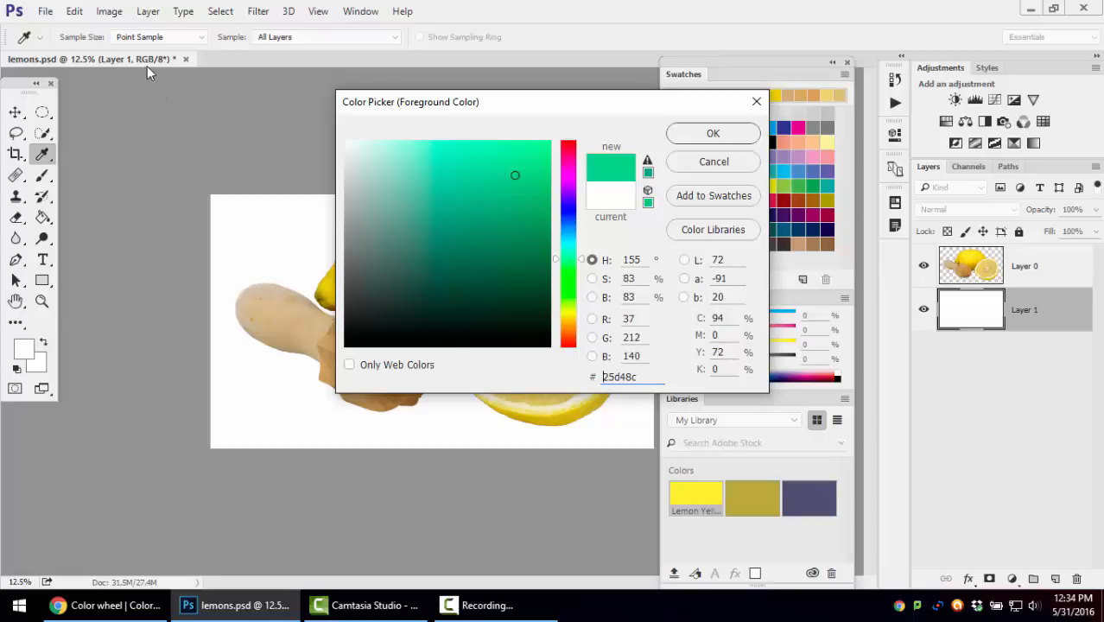
{"action": "left_click", "coordinate": [694, 136]}
{"action": "key", "text": "g"}
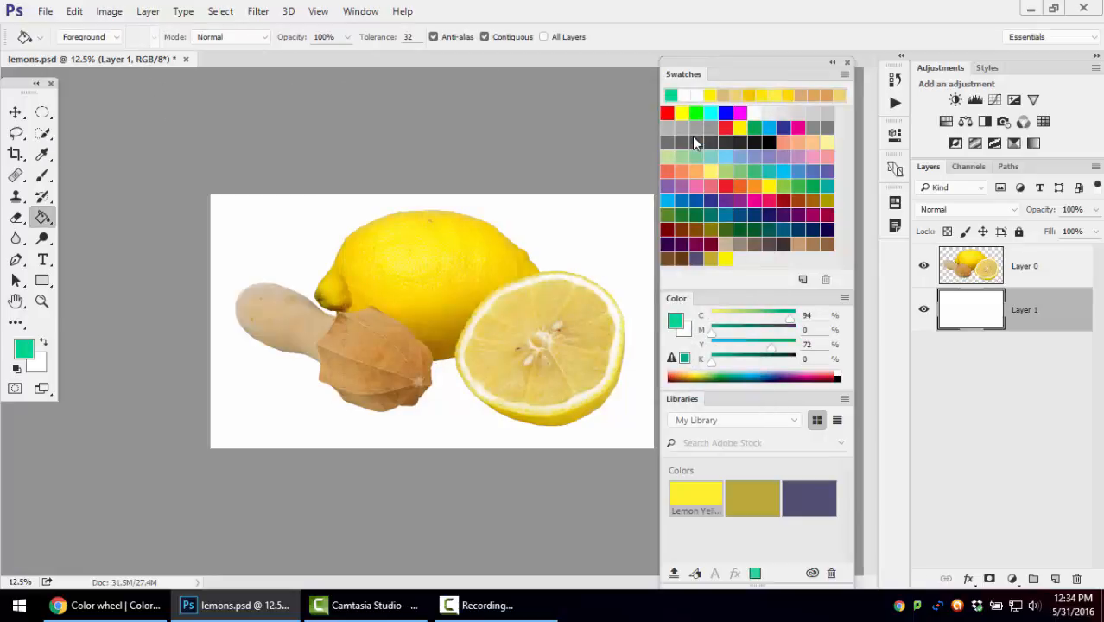
Set the background color to blue #3f3fe9 and fill Layer 1 with the green foreground color
{"action": "left_click", "coordinate": [43, 373]}
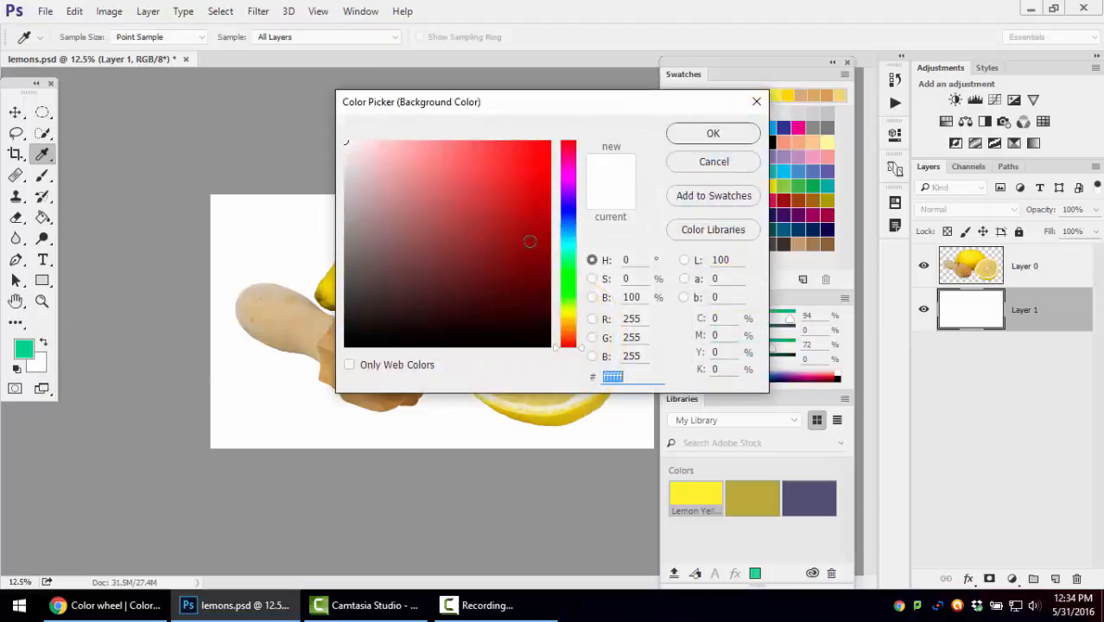
{"action": "mouse_move", "coordinate": [567, 163]}
{"action": "left_mouse_down"}
{"action": "mouse_move", "coordinate": [574, 153]}
{"action": "mouse_move", "coordinate": [572, 211]}
{"action": "mouse_move", "coordinate": [520, 209]}
{"action": "mouse_move", "coordinate": [477, 167]}
{"action": "mouse_move", "coordinate": [486, 151]}
{"action": "mouse_move", "coordinate": [495, 156]}
{"action": "left_mouse_up"}
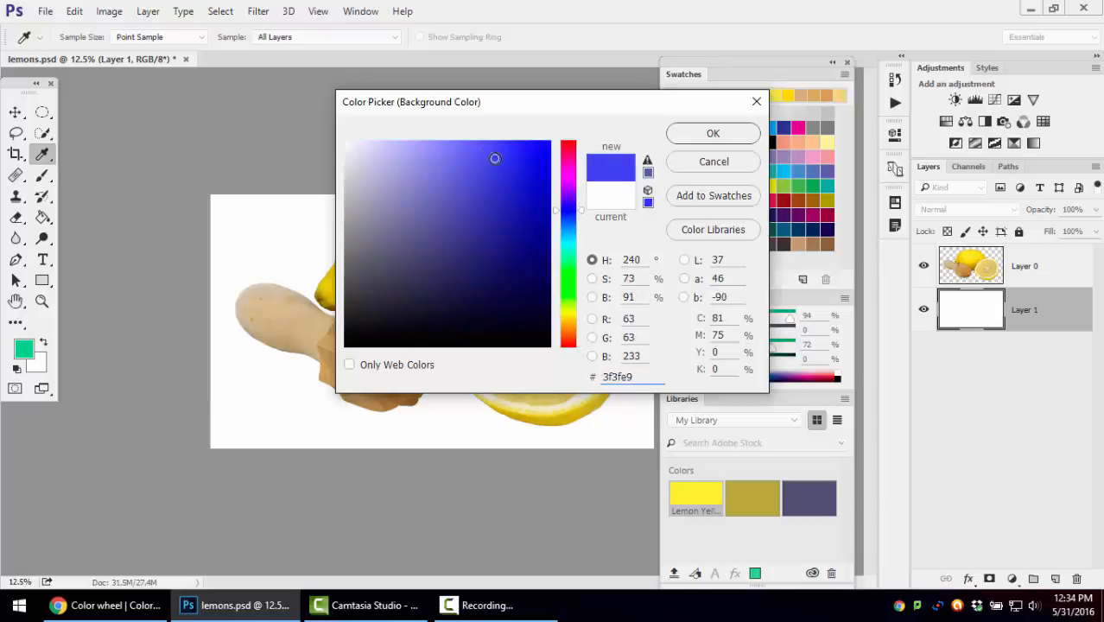
{"action": "left_click", "coordinate": [713, 133]}
{"action": "key", "text": "g"}
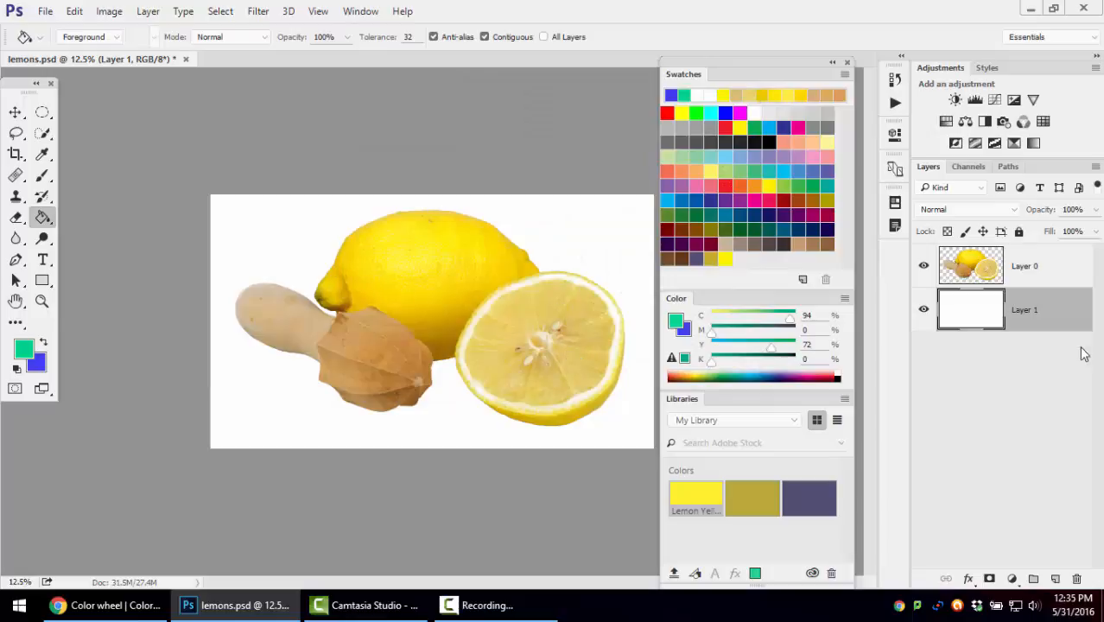
{"action": "left_click", "coordinate": [409, 298]}
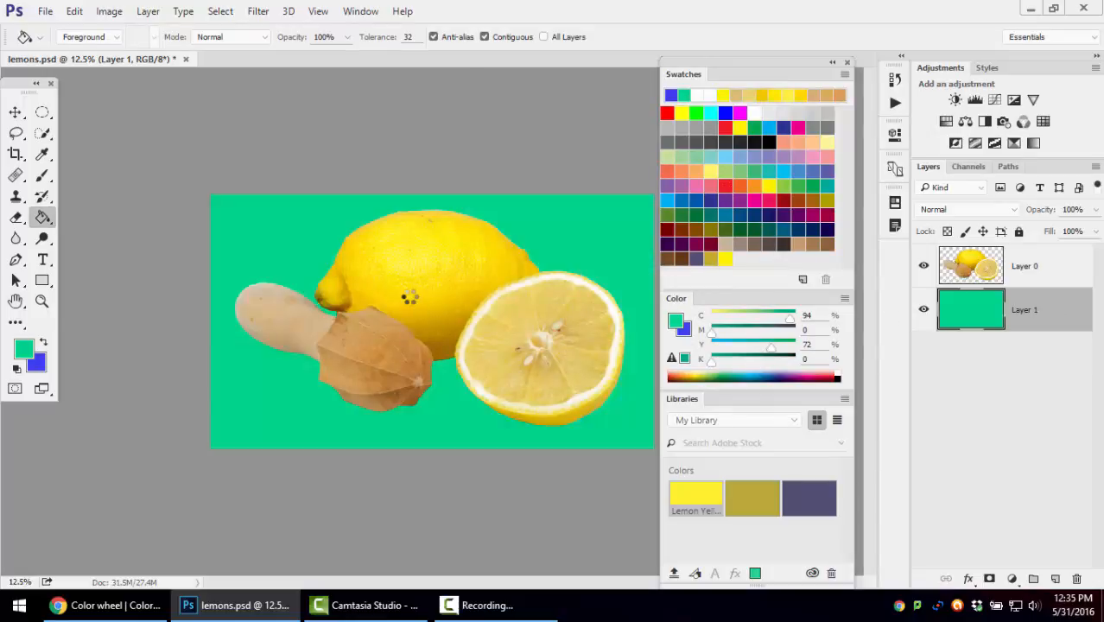
Fill Layer 1 with the blue background color by swapping the foreground and background colors, and swap them back
{"action": "left_click", "coordinate": [44, 344]}
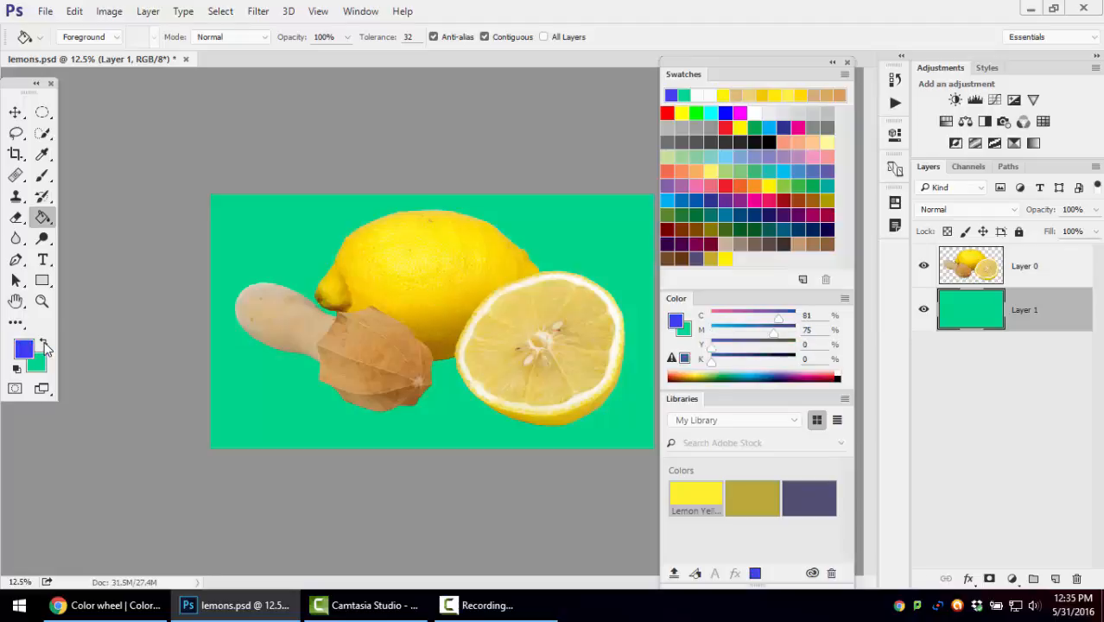
{"action": "left_click", "coordinate": [325, 314]}
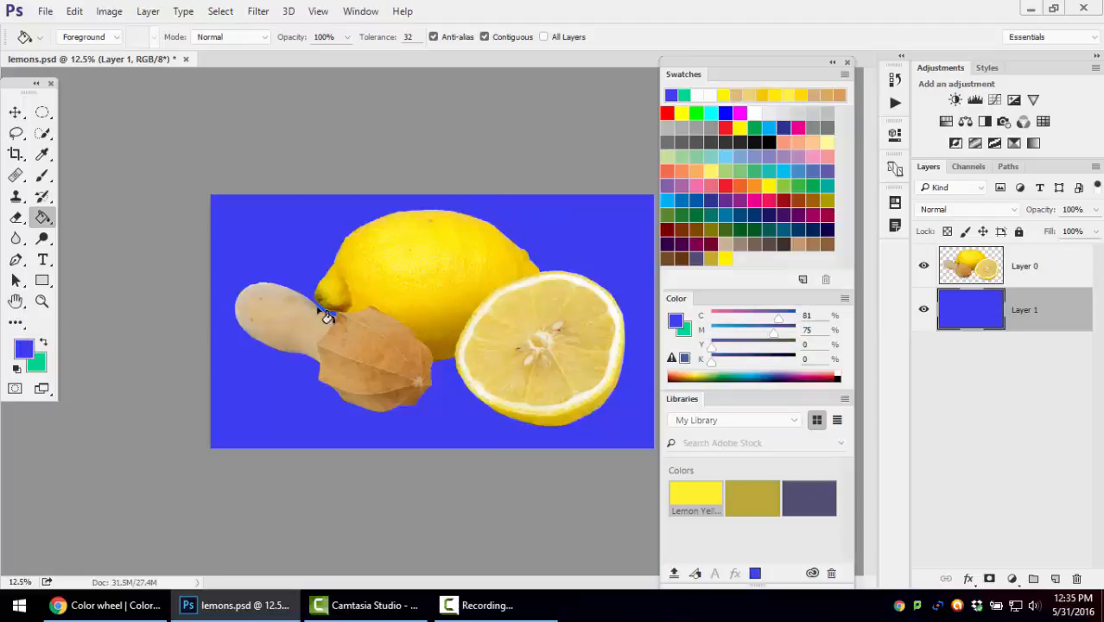
{"action": "left_click", "coordinate": [44, 344]}
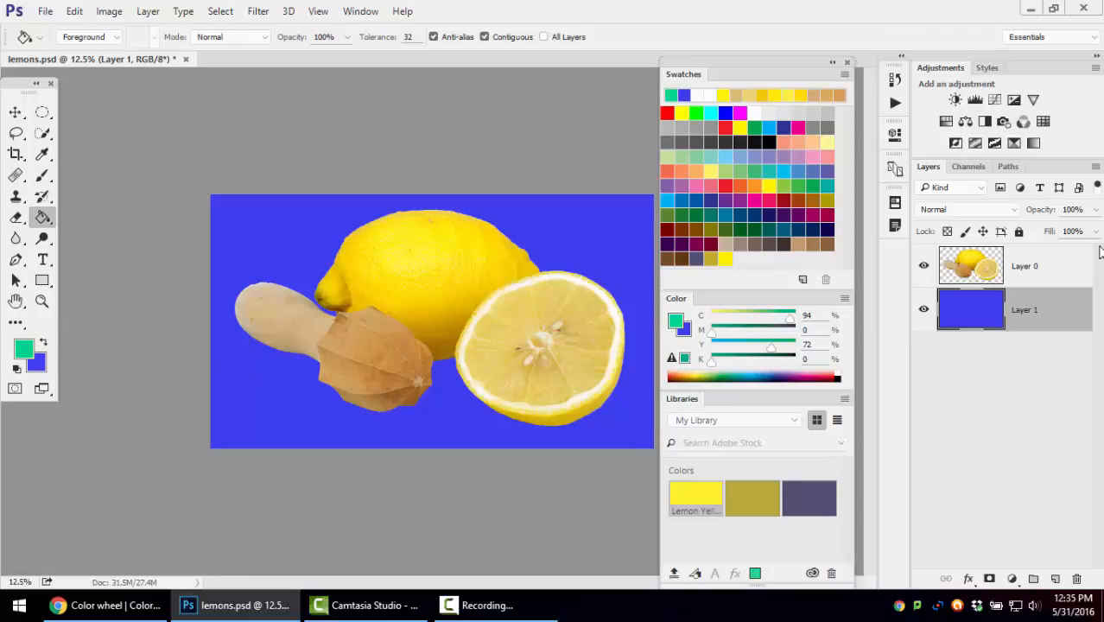
Try filling the whole lemon on Layer 0 with the green foreground color, and undo the fill
{"action": "left_click", "coordinate": [985, 277]}
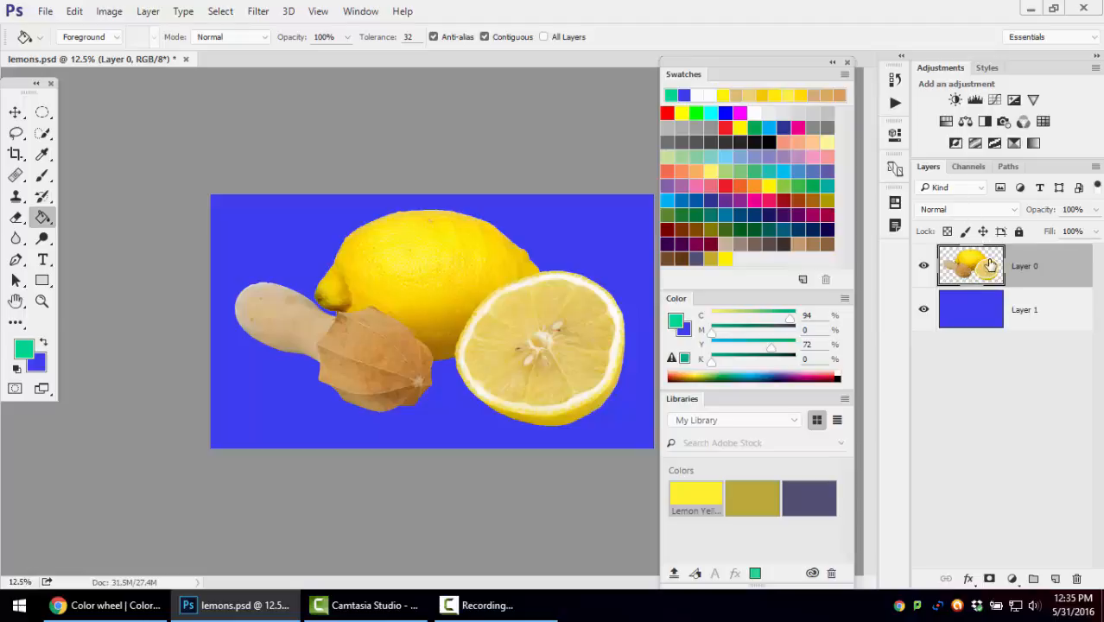
{"action": "left_click", "coordinate": [422, 269]}
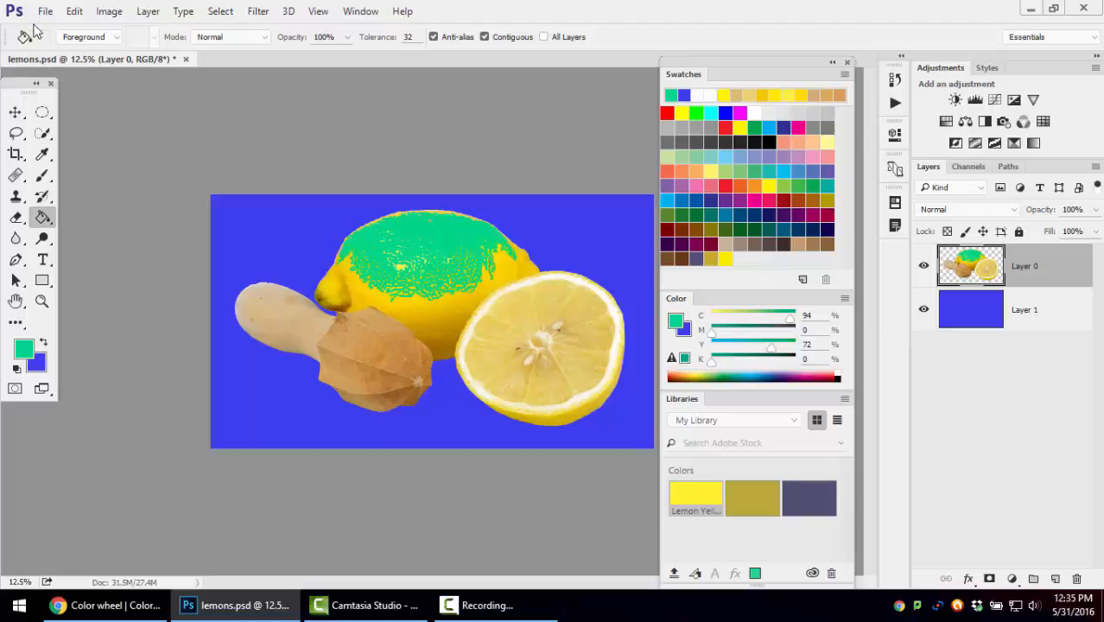
{"action": "left_click", "coordinate": [74, 11]}
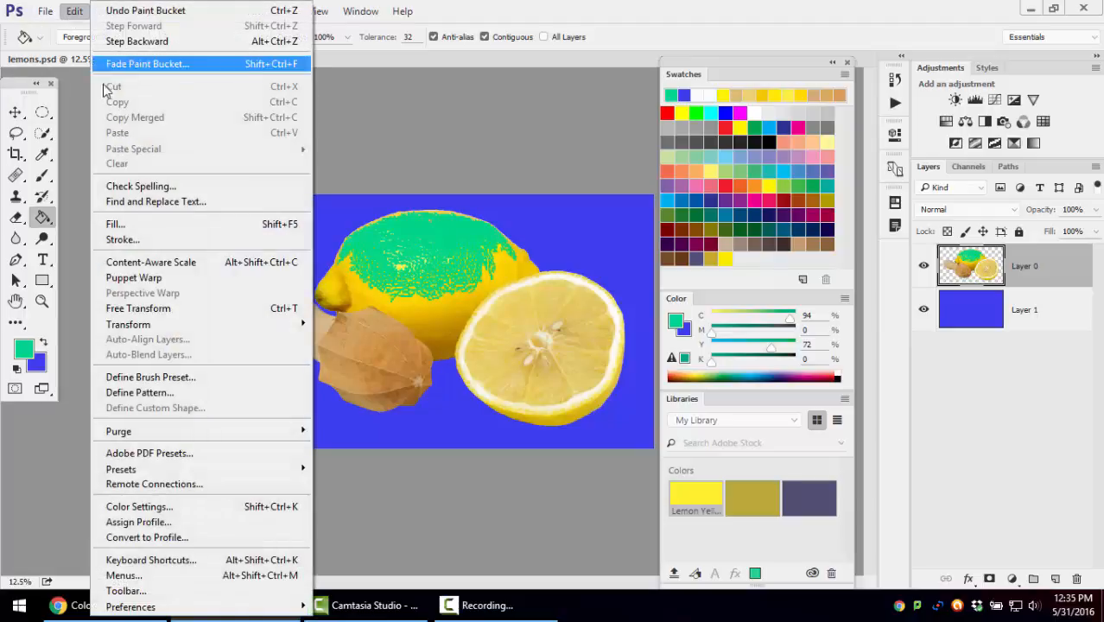
{"action": "left_click", "coordinate": [111, 11]}
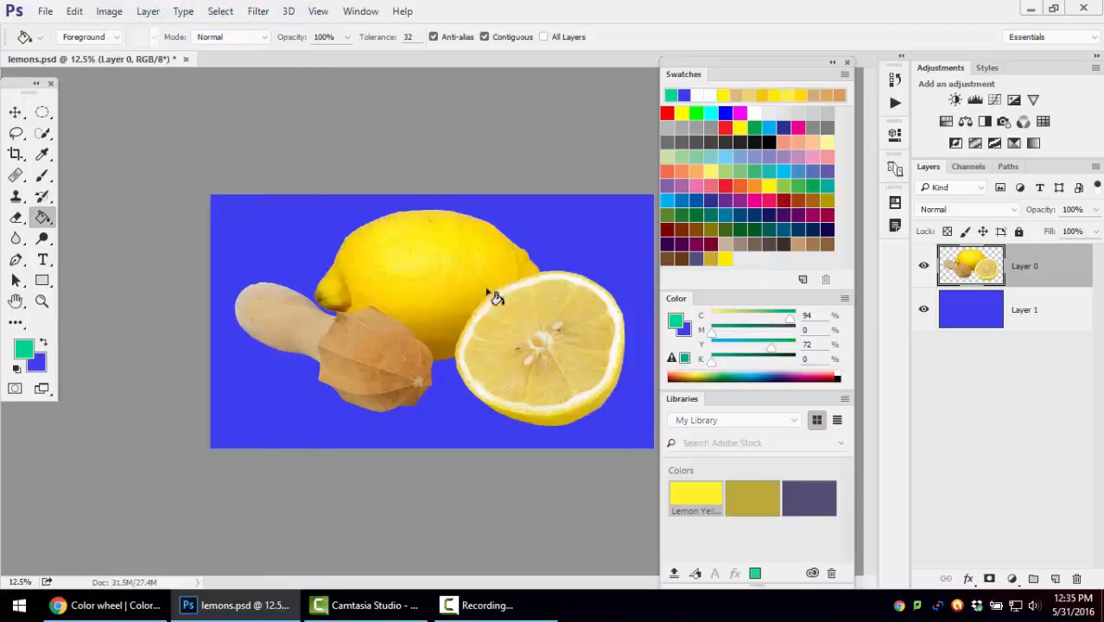
Select Layer 1 and apply a linear gradient with the Copper preset diagonally across it using the Gradient tool
{"action": "left_click", "coordinate": [943, 318]}
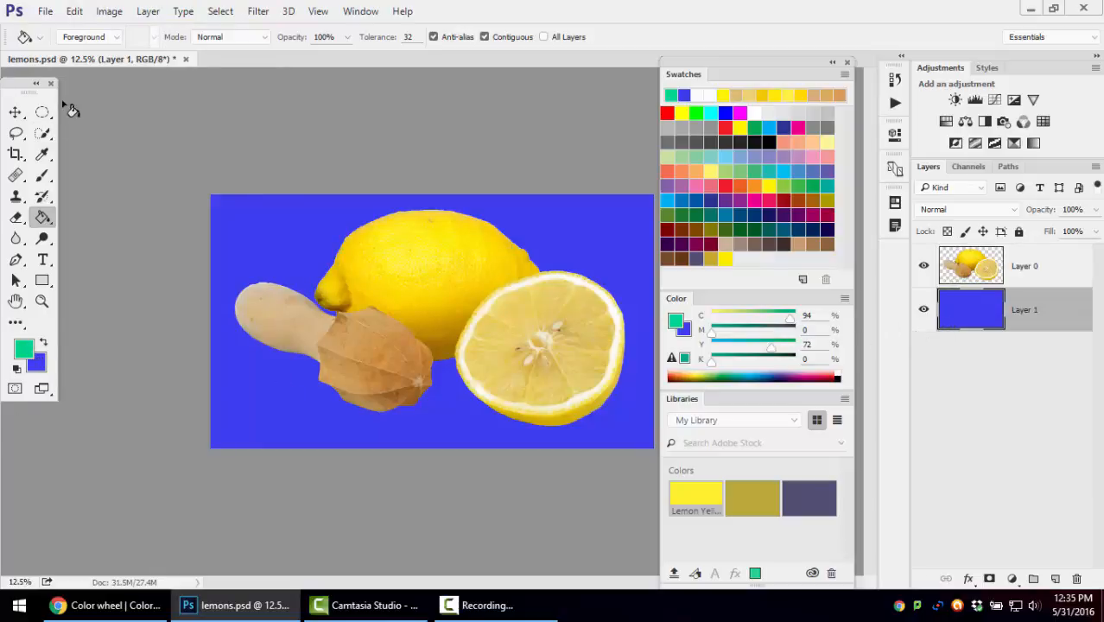
{"action": "right_click", "coordinate": [44, 218]}
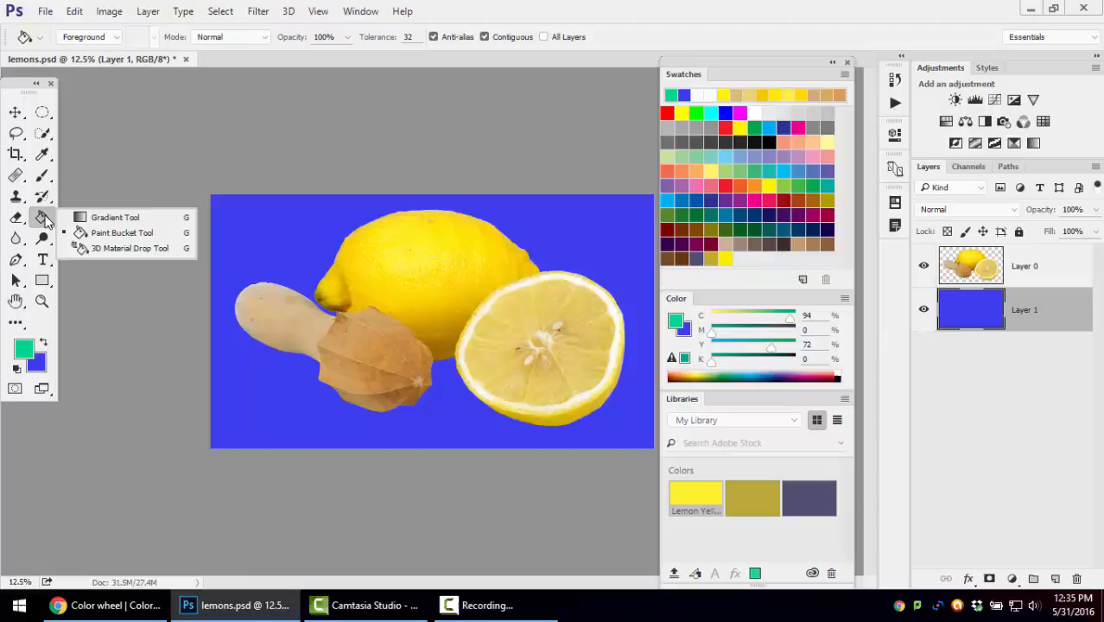
{"action": "left_click", "coordinate": [159, 217]}
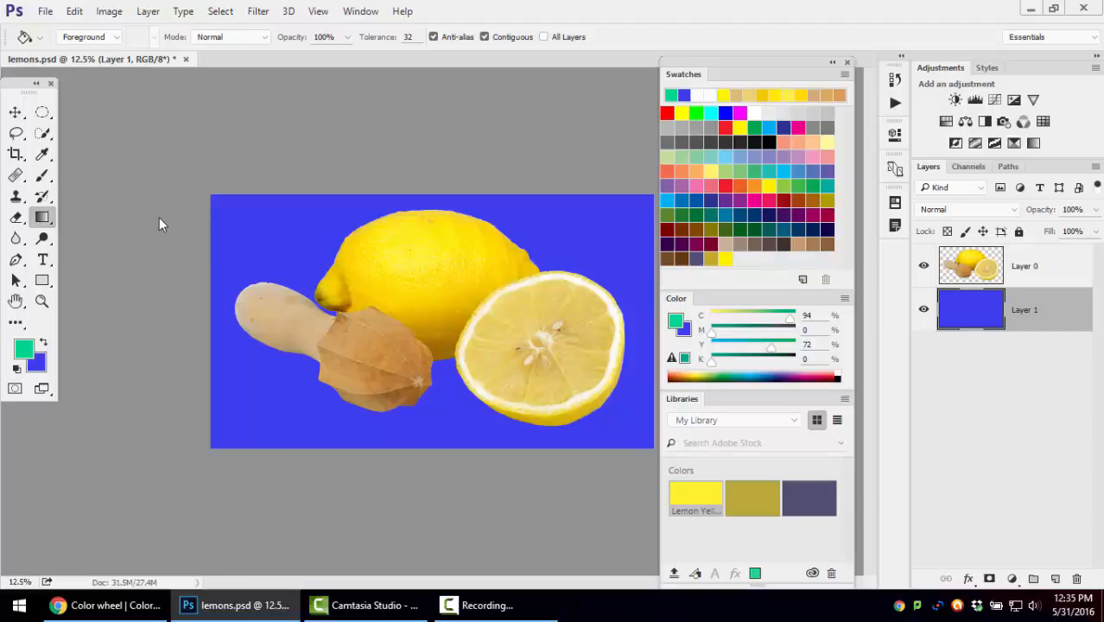
{"action": "left_click", "coordinate": [121, 41]}
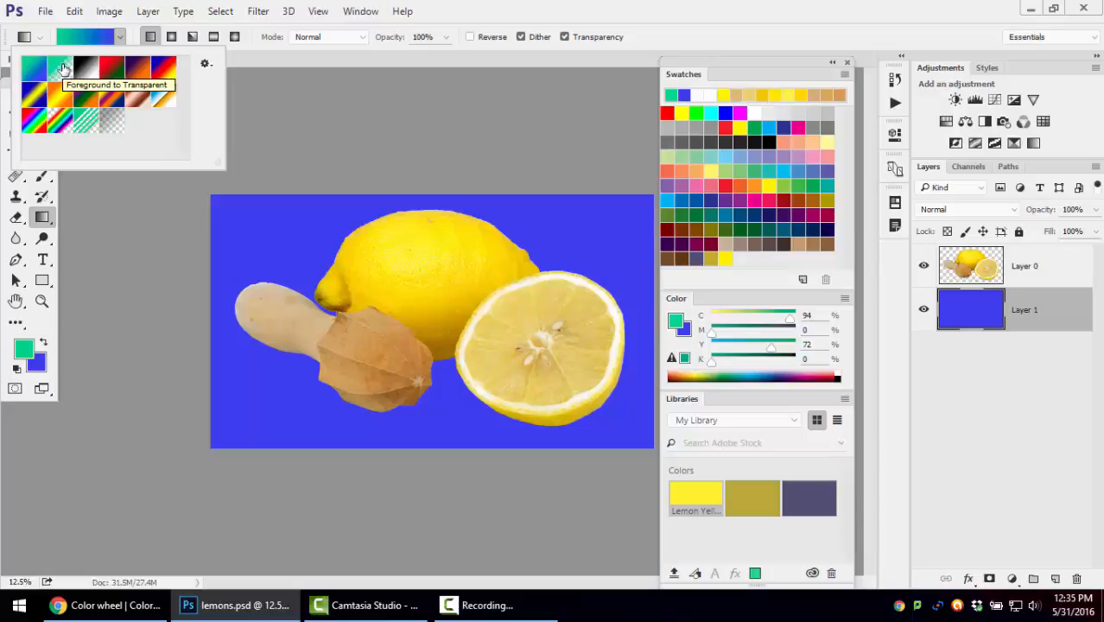
{"action": "left_click", "coordinate": [143, 106]}
{"action": "left_click", "coordinate": [288, 234]}
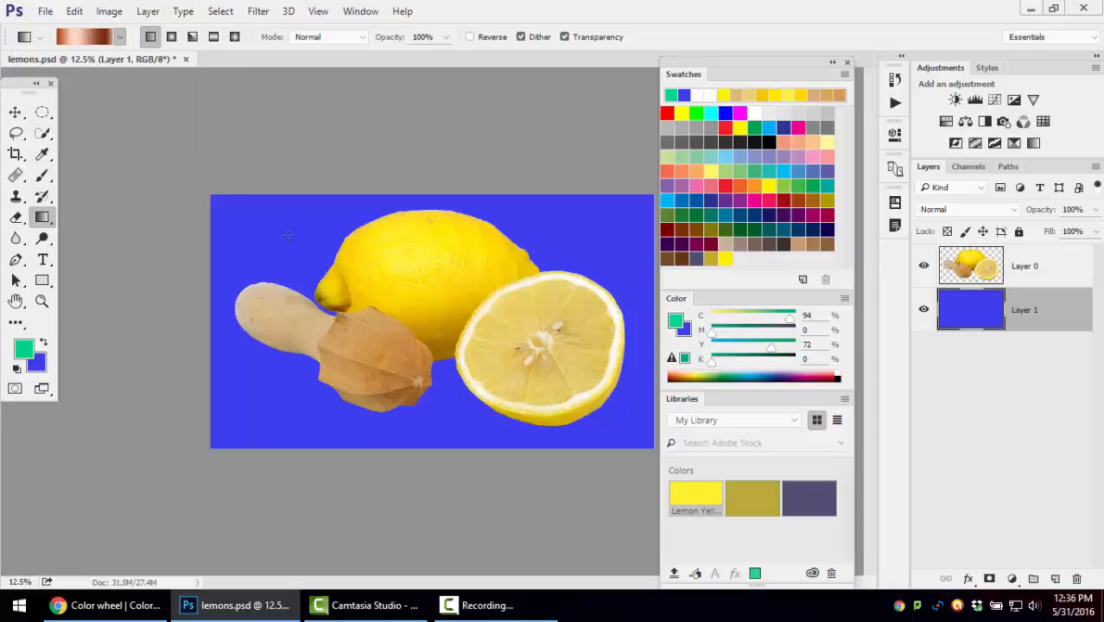
{"action": "left_click_drag", "start_coordinate": [288, 233], "coordinate": [359, 414]}
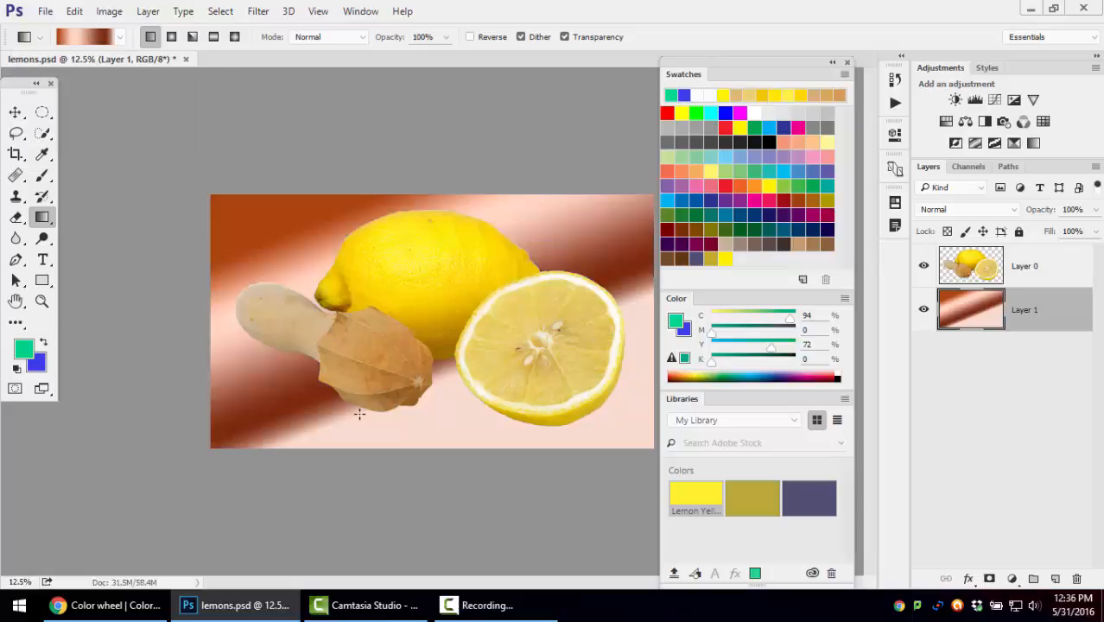
Redraw the Copper linear gradient on Layer 1 in several directions and lengths, including straight down and very short
{"action": "left_click_drag", "start_coordinate": [549, 353], "coordinate": [509, 427]}
{"action": "left_click_drag", "start_coordinate": [409, 251], "coordinate": [424, 426]}
{"action": "left_click_drag", "start_coordinate": [473, 251], "coordinate": [398, 364]}
{"action": "left_click_drag", "start_coordinate": [463, 242], "coordinate": [465, 380]}
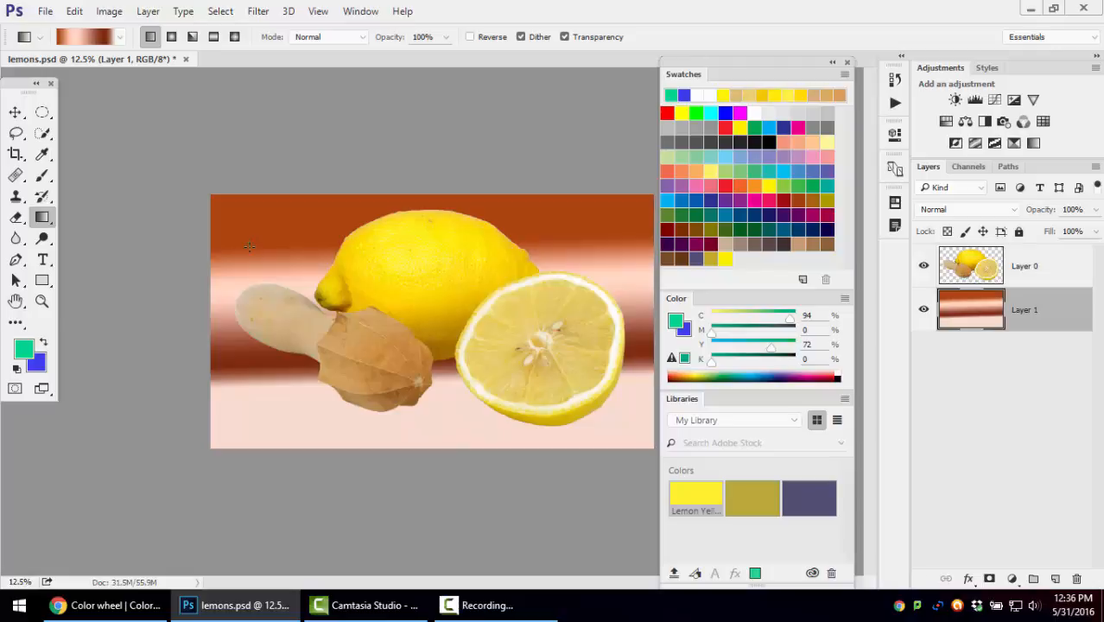
{"action": "left_click_drag", "start_coordinate": [249, 246], "coordinate": [249, 247]}
Choose the blue, white and gold gradient preset and apply it vertically to Layer 1
{"action": "left_click", "coordinate": [120, 36]}
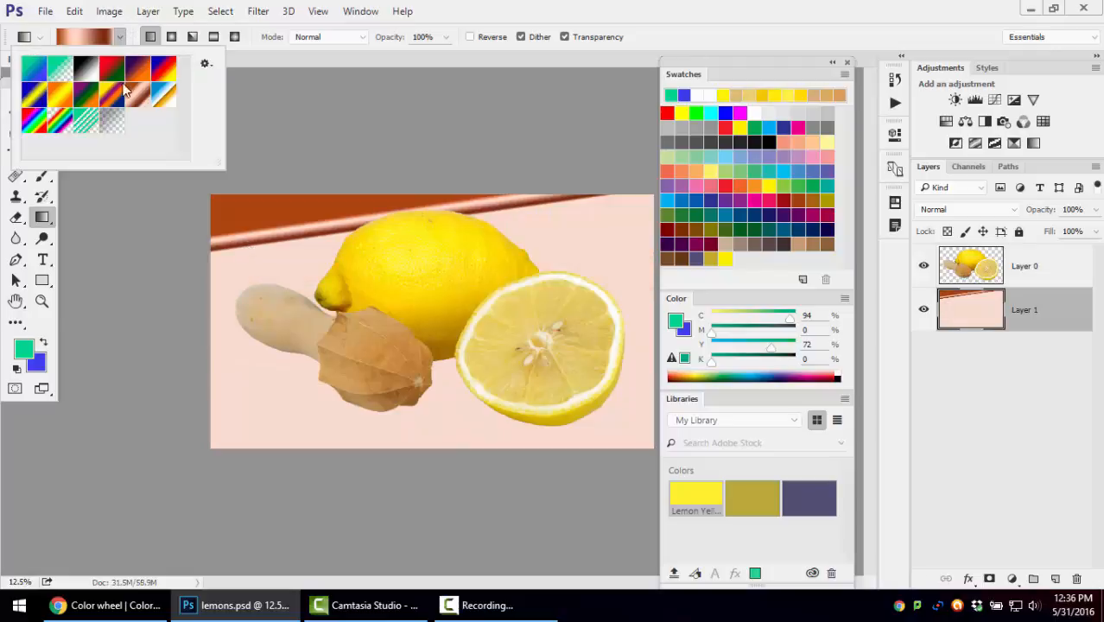
{"action": "left_click", "coordinate": [161, 100]}
{"action": "left_click", "coordinate": [311, 239]}
{"action": "left_click_drag", "start_coordinate": [311, 238], "coordinate": [312, 408]}
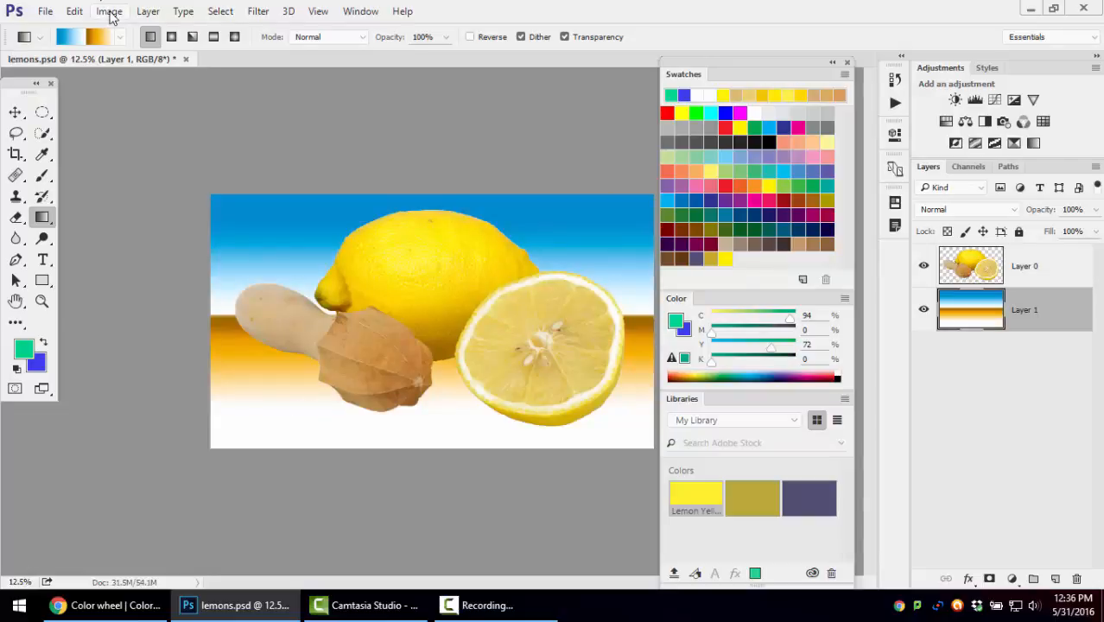
Hide Layer 0 and draw the blue, white and gold gradient on Layer 1 as a radial gradient from the center
{"action": "left_click", "coordinate": [923, 266]}
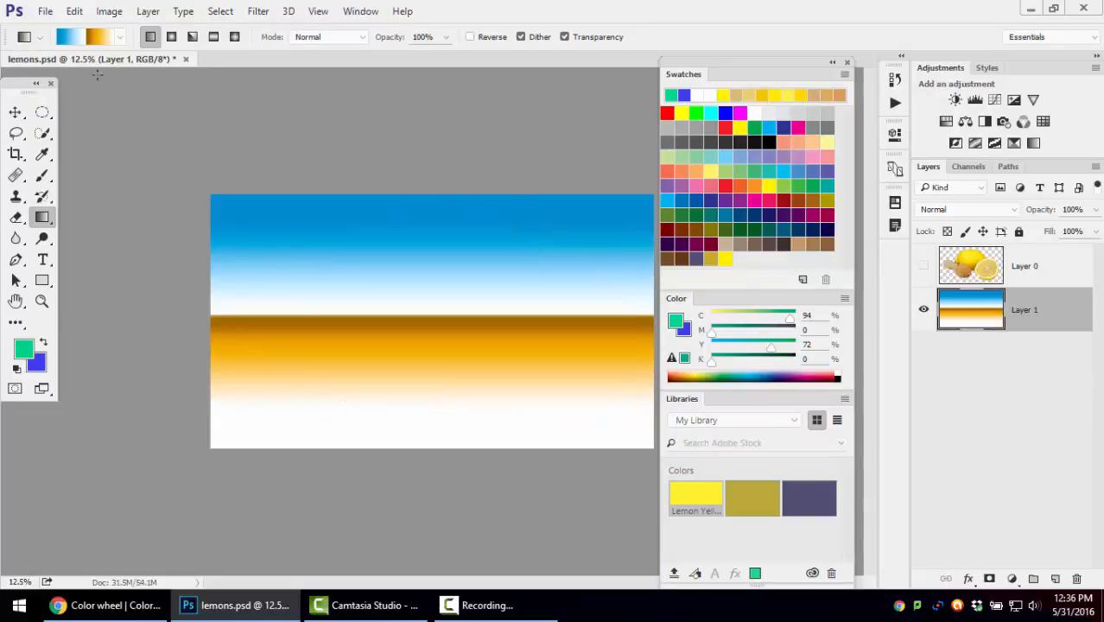
{"action": "left_click", "coordinate": [121, 37]}
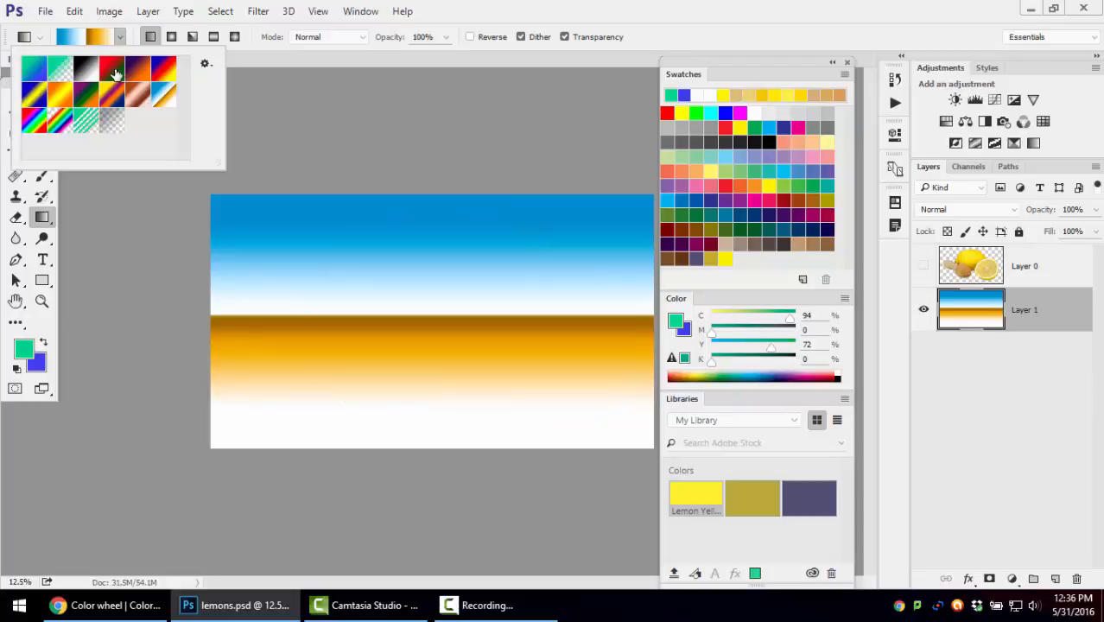
{"action": "left_click", "coordinate": [455, 4]}
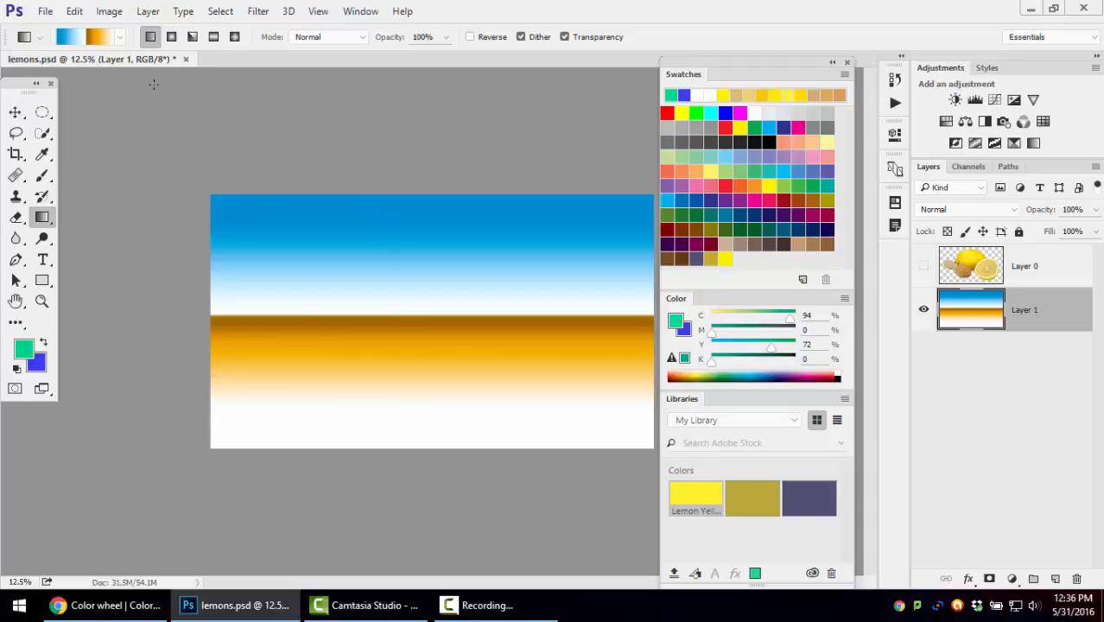
{"action": "left_click", "coordinate": [171, 37]}
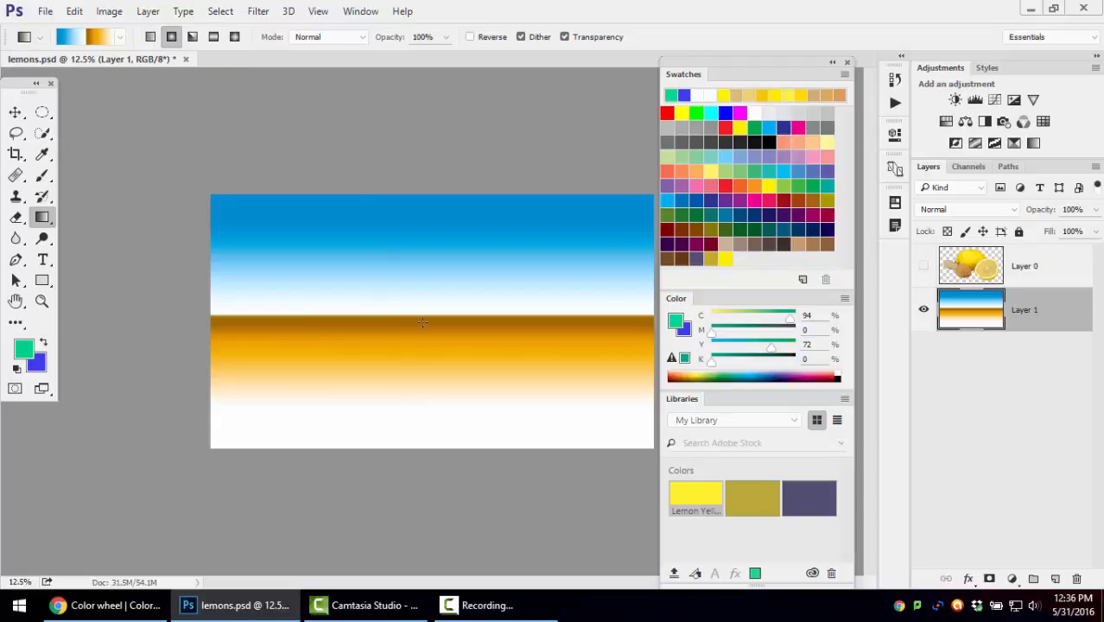
{"action": "left_click_drag", "start_coordinate": [423, 314], "coordinate": [510, 360]}
{"action": "left_click_drag", "start_coordinate": [426, 325], "coordinate": [592, 258]}
Choose the violet-to-orange preset and apply it to Layer 1 as a radial and an angle gradient from the center
{"action": "left_click", "coordinate": [120, 37]}
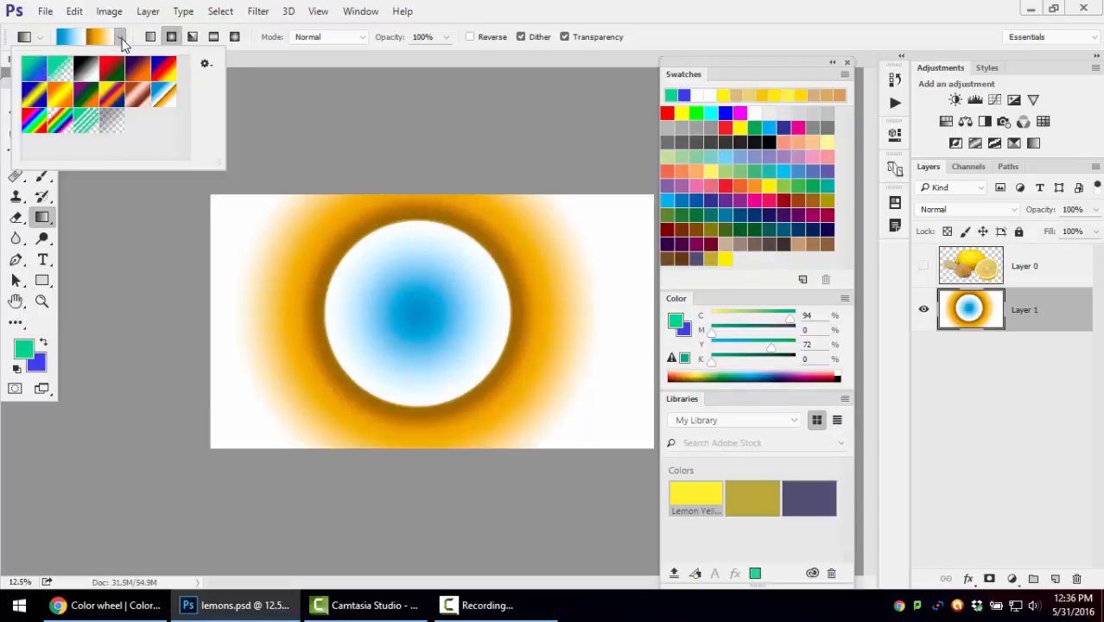
{"action": "left_click", "coordinate": [138, 80]}
{"action": "left_click_drag", "start_coordinate": [415, 327], "coordinate": [593, 340]}
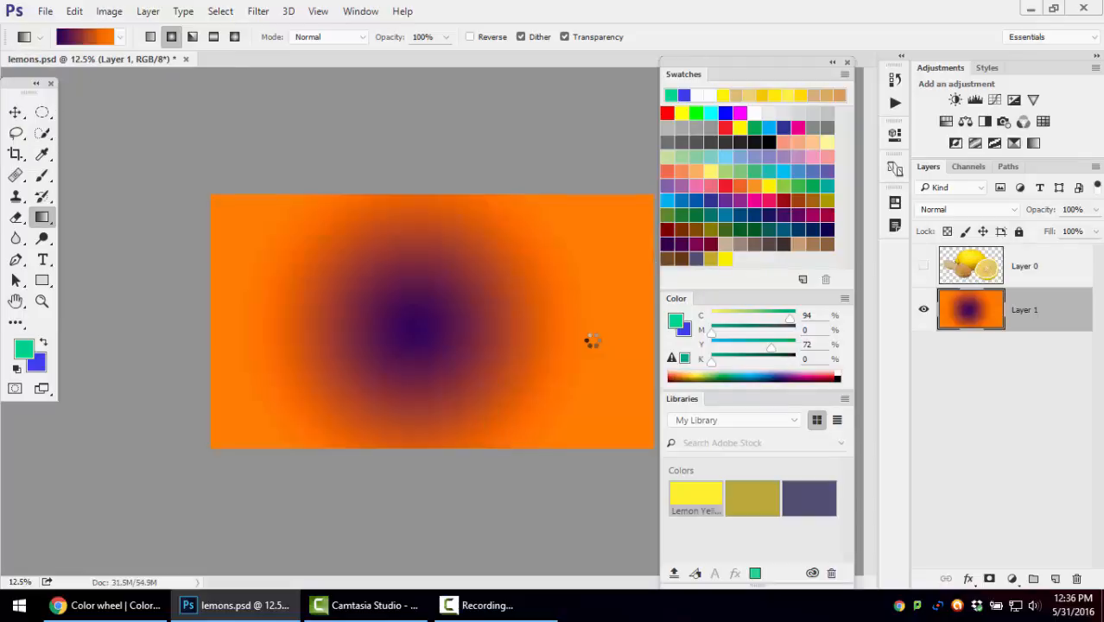
{"action": "left_click", "coordinate": [193, 38]}
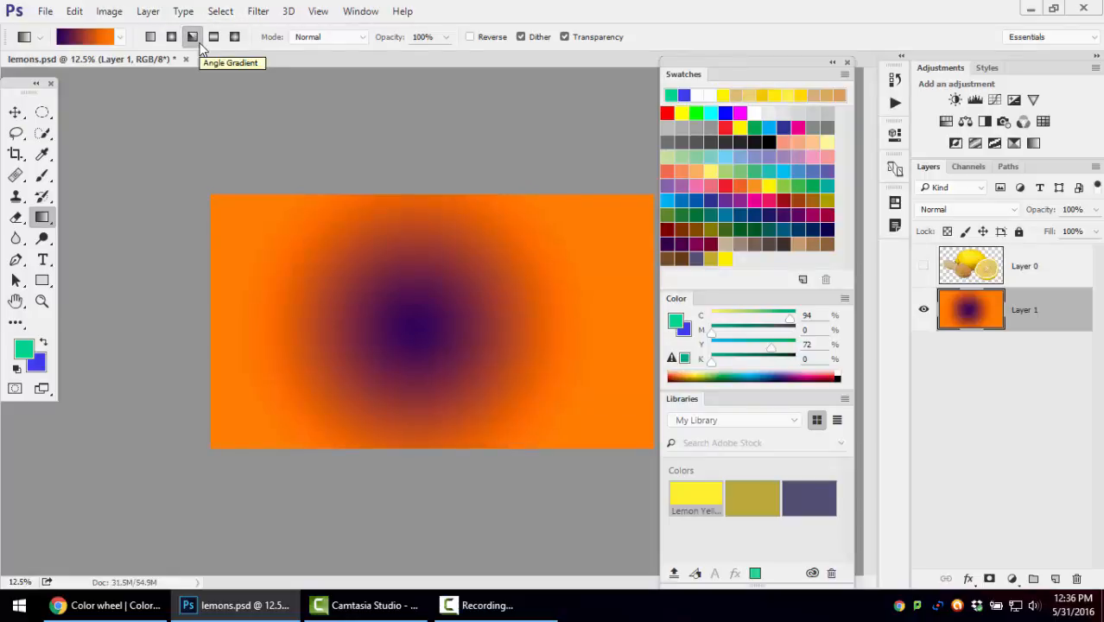
{"action": "left_click_drag", "start_coordinate": [428, 325], "coordinate": [616, 258]}
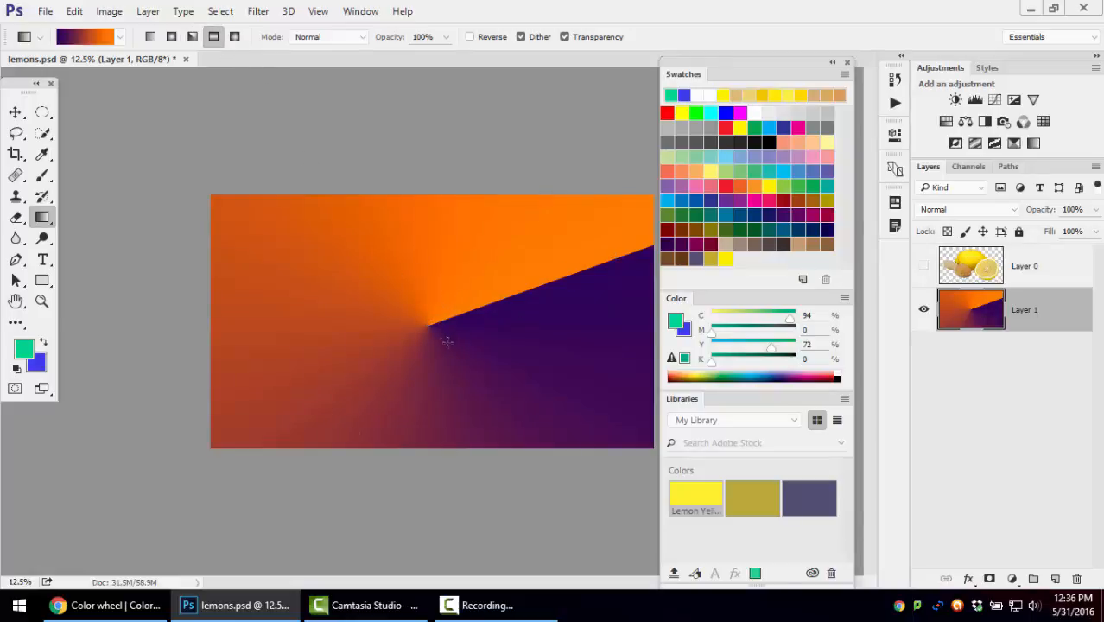
Apply the violet-to-orange preset to Layer 1 as a reflected gradient and as a diamond gradient
{"action": "left_click_drag", "start_coordinate": [424, 325], "coordinate": [298, 272]}
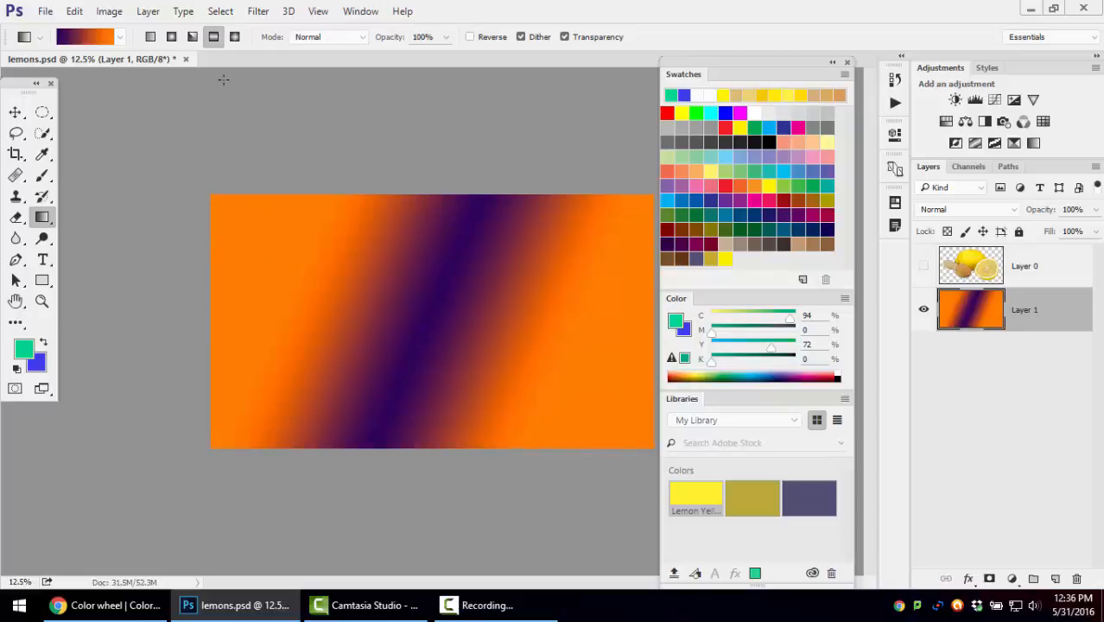
{"action": "left_click", "coordinate": [234, 36]}
{"action": "left_click_drag", "start_coordinate": [432, 333], "coordinate": [546, 357]}
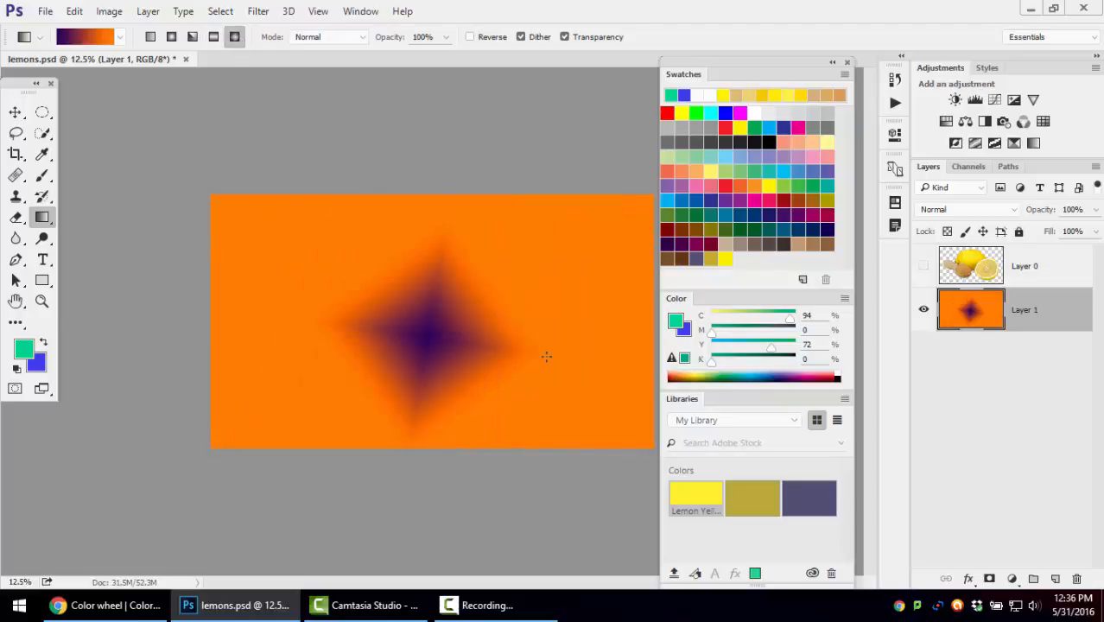
Apply the Copper preset to Layer 1 as a diamond gradient, redraw it larger and tilted, and show Layer 0 again
{"action": "left_click", "coordinate": [119, 36]}
{"action": "left_click", "coordinate": [137, 93]}
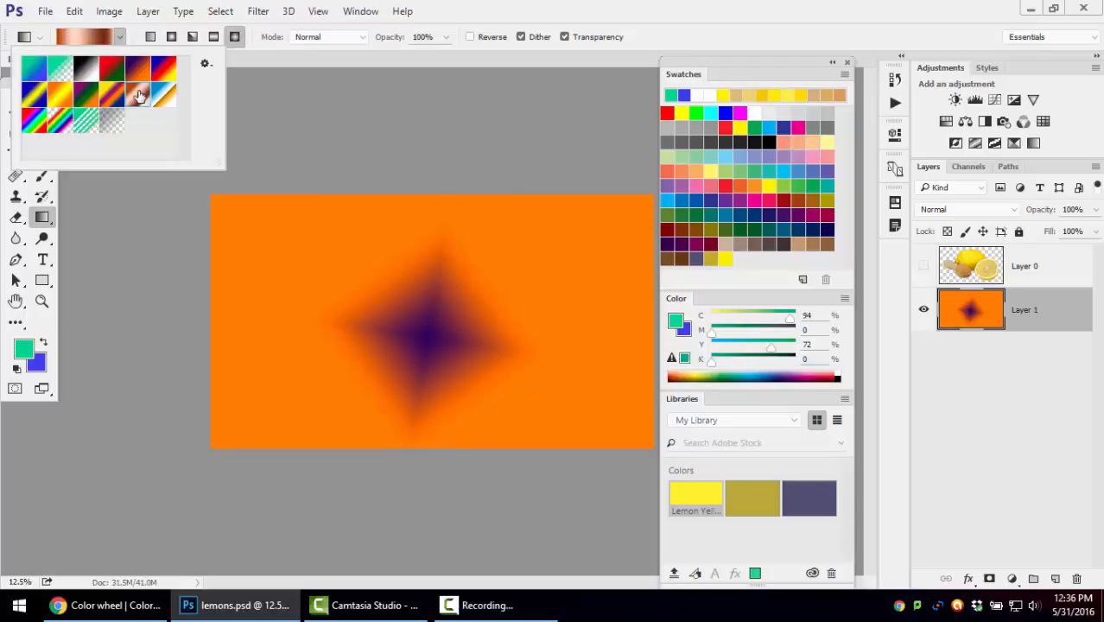
{"action": "left_click_drag", "start_coordinate": [435, 300], "coordinate": [560, 302]}
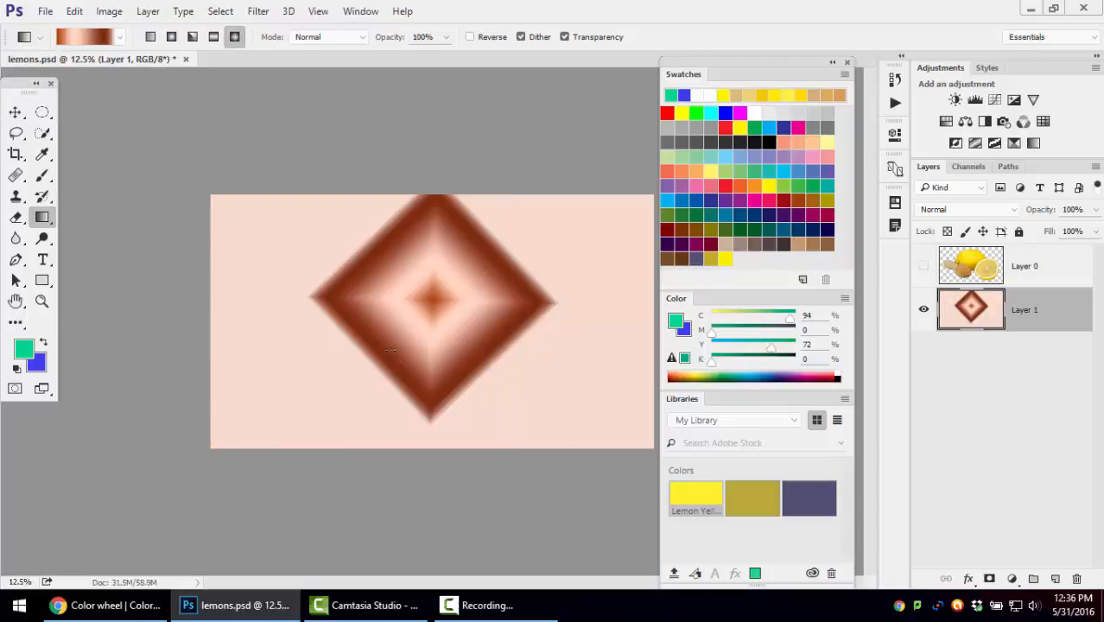
{"action": "left_click_drag", "start_coordinate": [389, 350], "coordinate": [595, 275]}
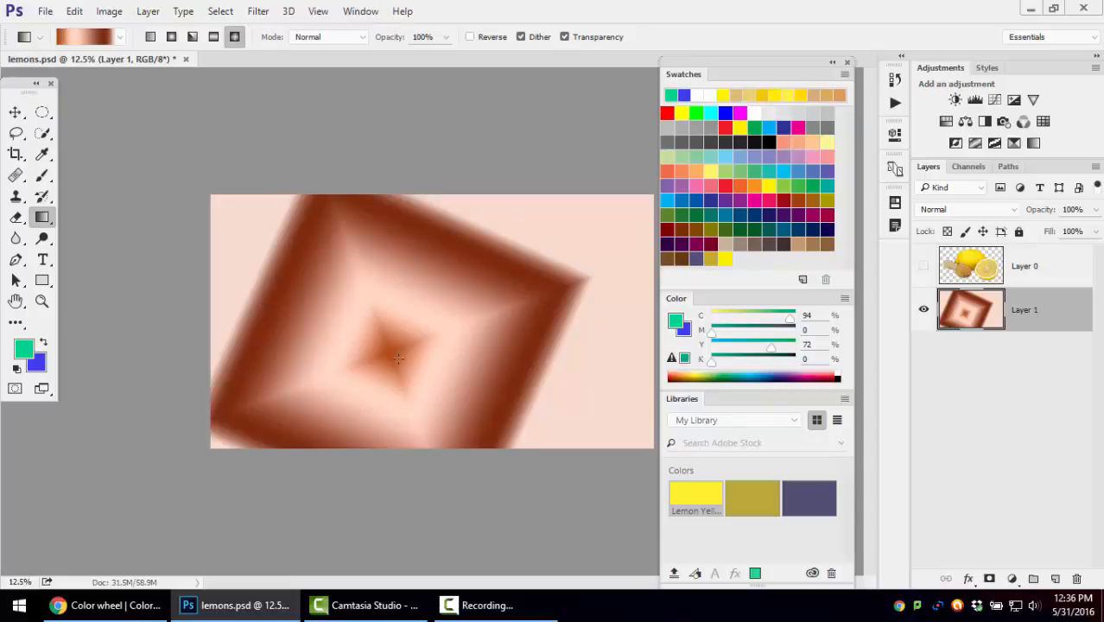
{"action": "left_click_drag", "start_coordinate": [397, 357], "coordinate": [617, 228]}
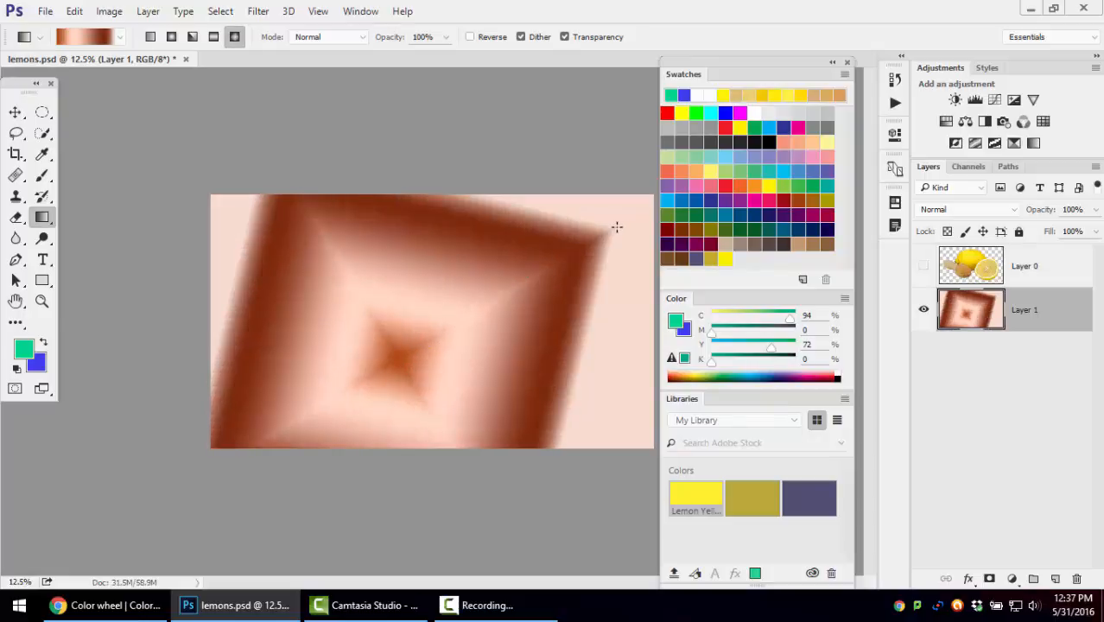
{"action": "left_click", "coordinate": [924, 268]}
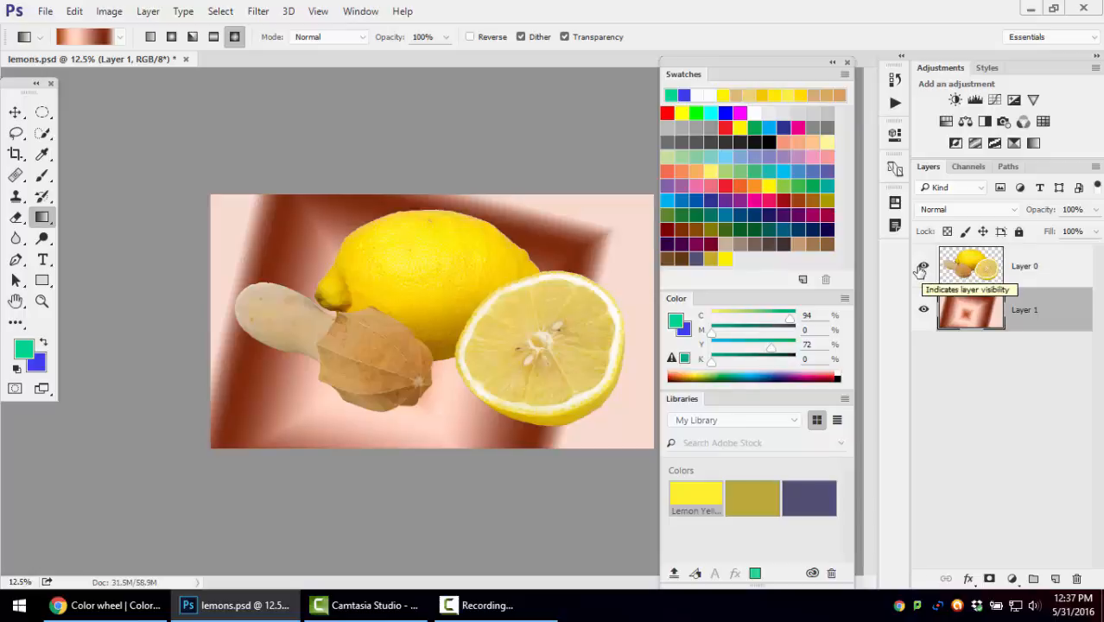
Swap the foreground and background colors back and forth, and reset them to the default black and white
{"action": "left_click", "coordinate": [45, 344]}
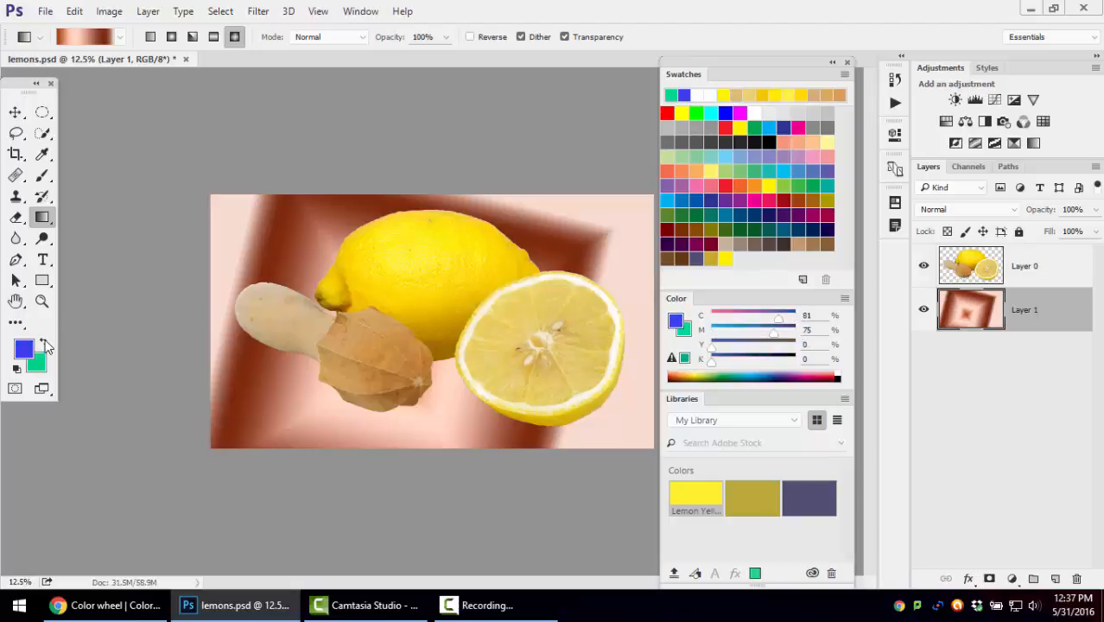
{"action": "left_click", "coordinate": [45, 344]}
{"action": "left_click", "coordinate": [44, 344]}
{"action": "left_click", "coordinate": [45, 344]}
{"action": "left_click", "coordinate": [45, 344]}
{"action": "left_click", "coordinate": [45, 344]}
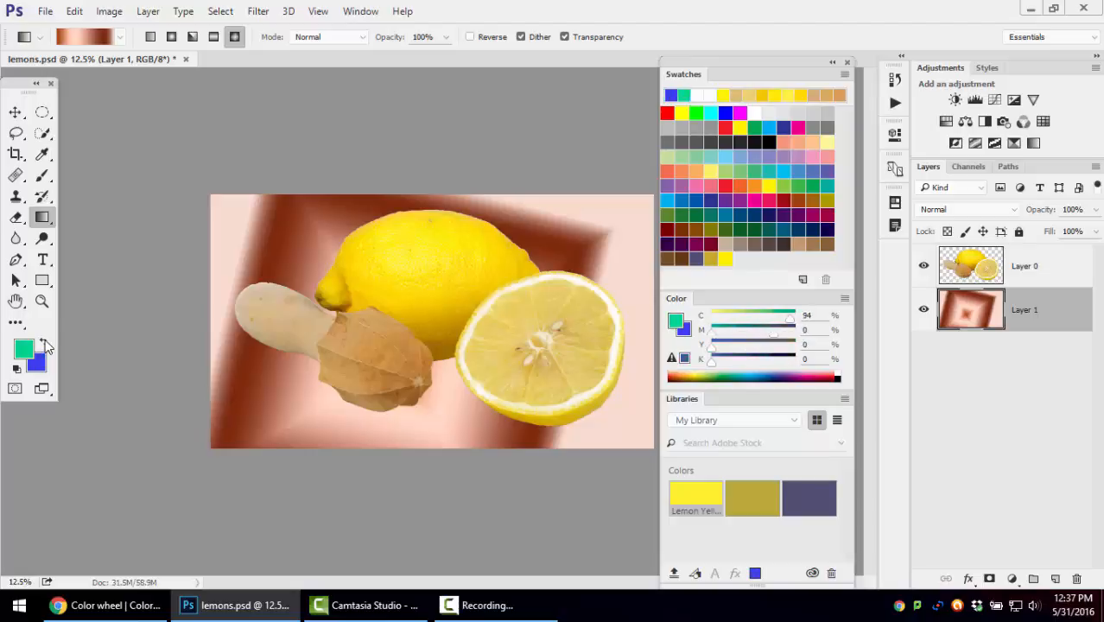
{"action": "left_click", "coordinate": [45, 344]}
{"action": "left_click", "coordinate": [45, 344]}
{"action": "left_click", "coordinate": [45, 343]}
{"action": "left_click", "coordinate": [45, 344]}
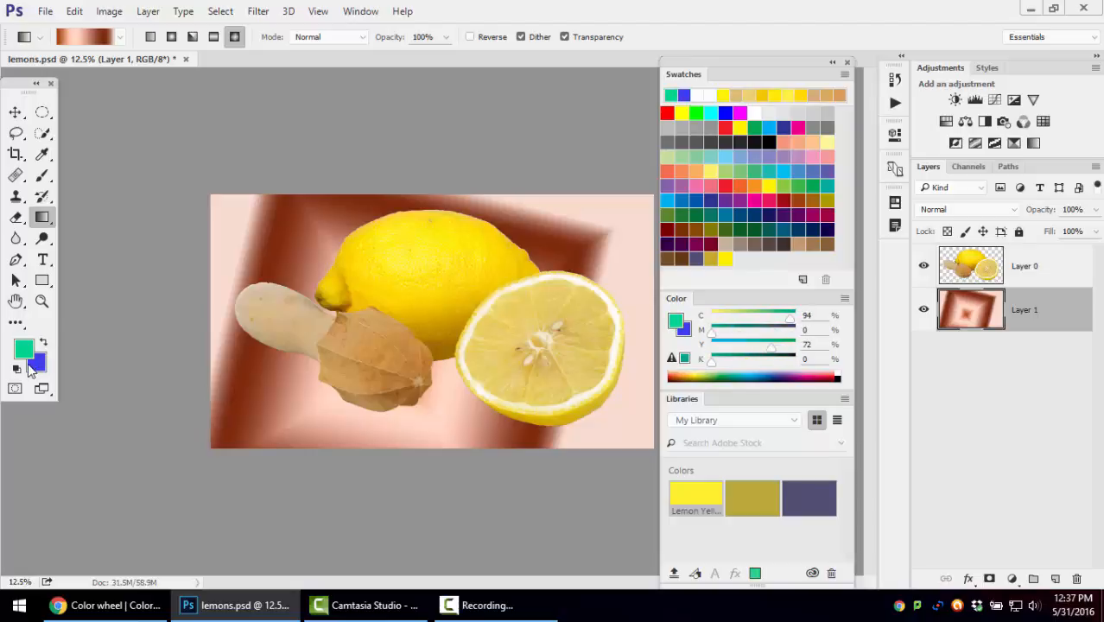
{"action": "left_click", "coordinate": [18, 369]}
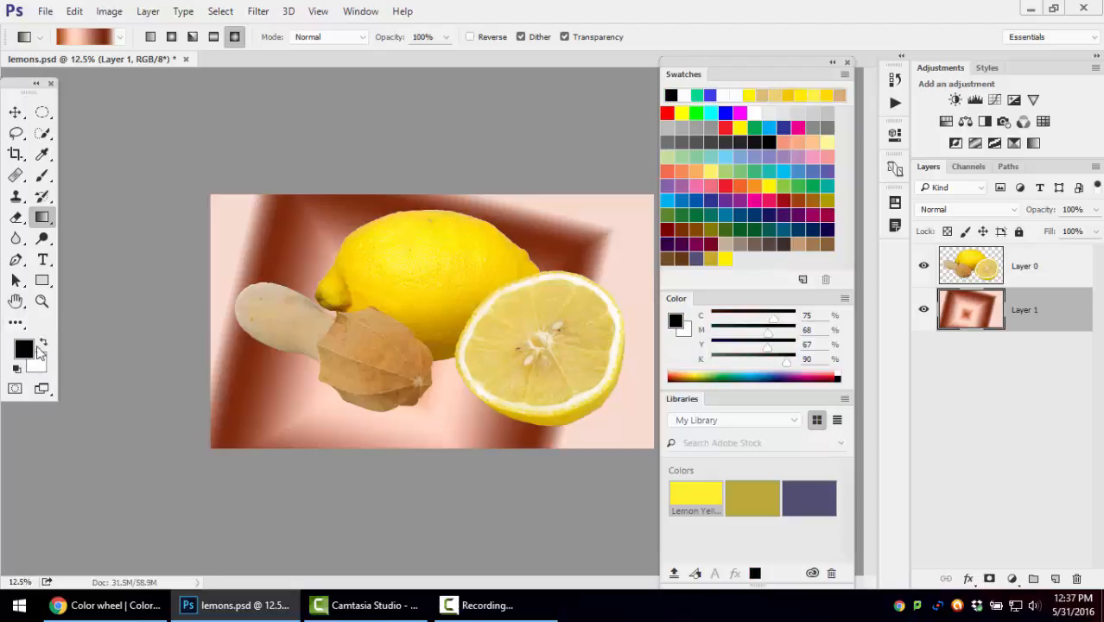
Swap the foreground and background colors repeatedly, restore the defaults, and redraw the Copper diamond gradient from Layer 1's upper-left area
{"action": "left_click", "coordinate": [44, 345]}
{"action": "left_click", "coordinate": [44, 344]}
{"action": "left_click", "coordinate": [44, 345]}
{"action": "left_click", "coordinate": [44, 345]}
{"action": "left_click", "coordinate": [44, 345]}
{"action": "left_click", "coordinate": [16, 370]}
{"action": "left_click_drag", "start_coordinate": [294, 254], "coordinate": [437, 330]}
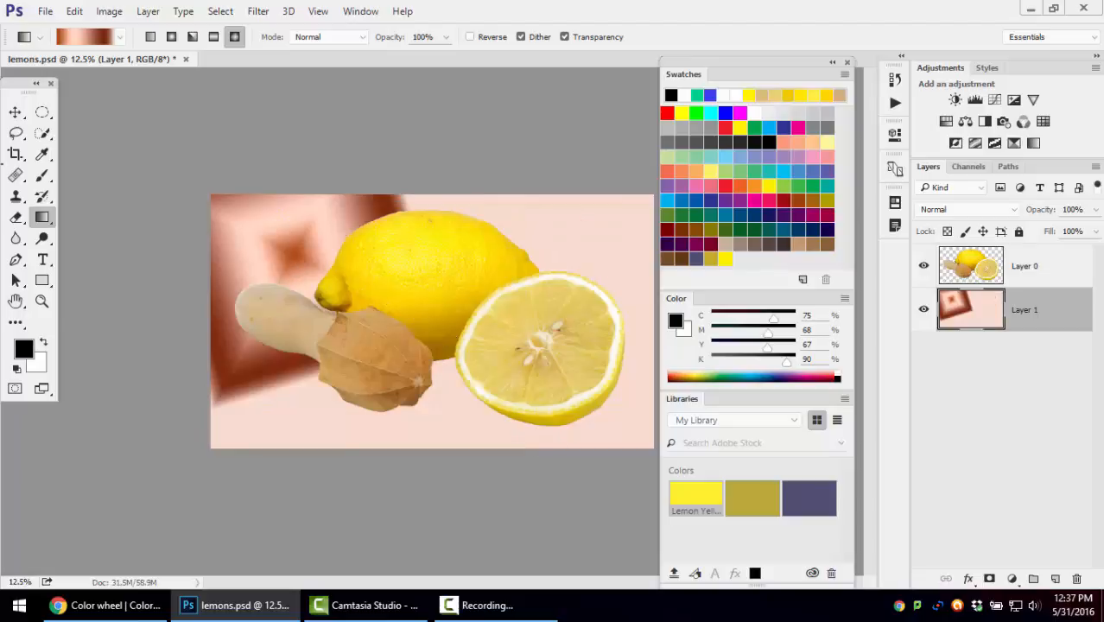
Apply the black-to-white foreground-to-background preset to Layer 1 as a diamond gradient, redrawn from near the center toward the upper-right corner
{"action": "left_click", "coordinate": [119, 37]}
{"action": "left_click", "coordinate": [34, 68]}
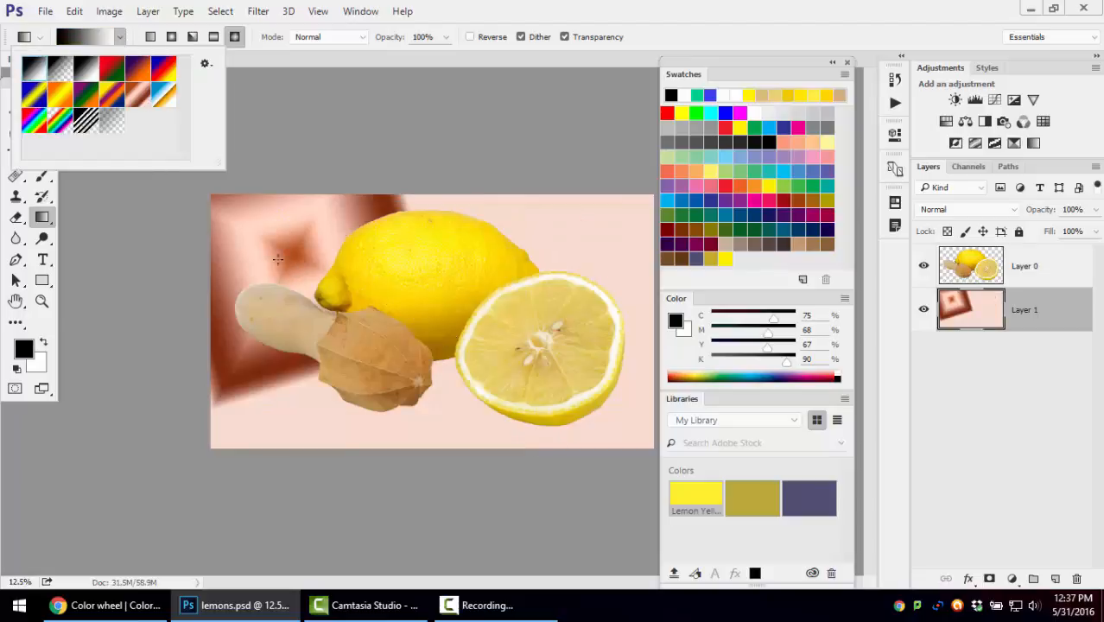
{"action": "left_click", "coordinate": [309, 248]}
{"action": "left_click_drag", "start_coordinate": [309, 248], "coordinate": [597, 390]}
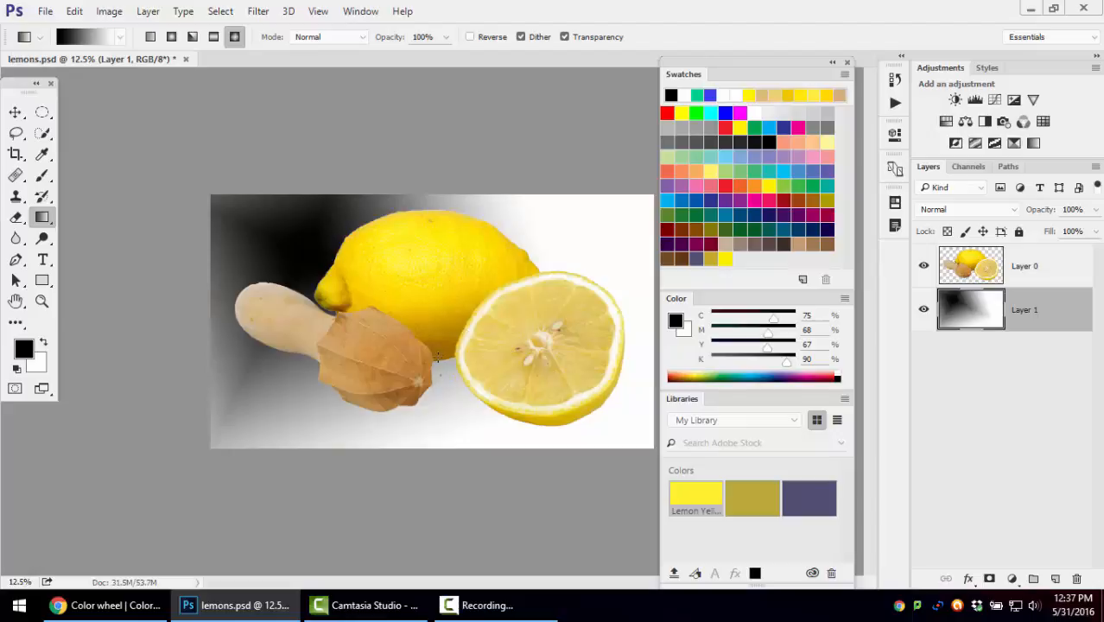
{"action": "left_click_drag", "start_coordinate": [438, 358], "coordinate": [637, 242]}
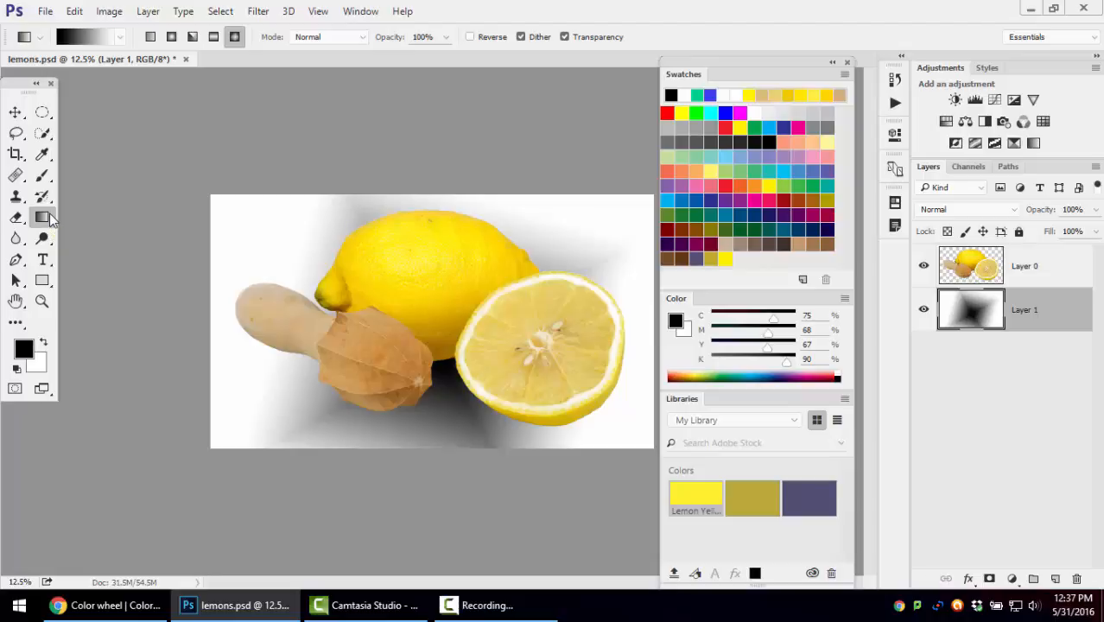
Close the Swatches, Color and Libraries panel group, and float the Layers panel over the canvas at a suitable size
{"action": "left_click", "coordinate": [847, 63]}
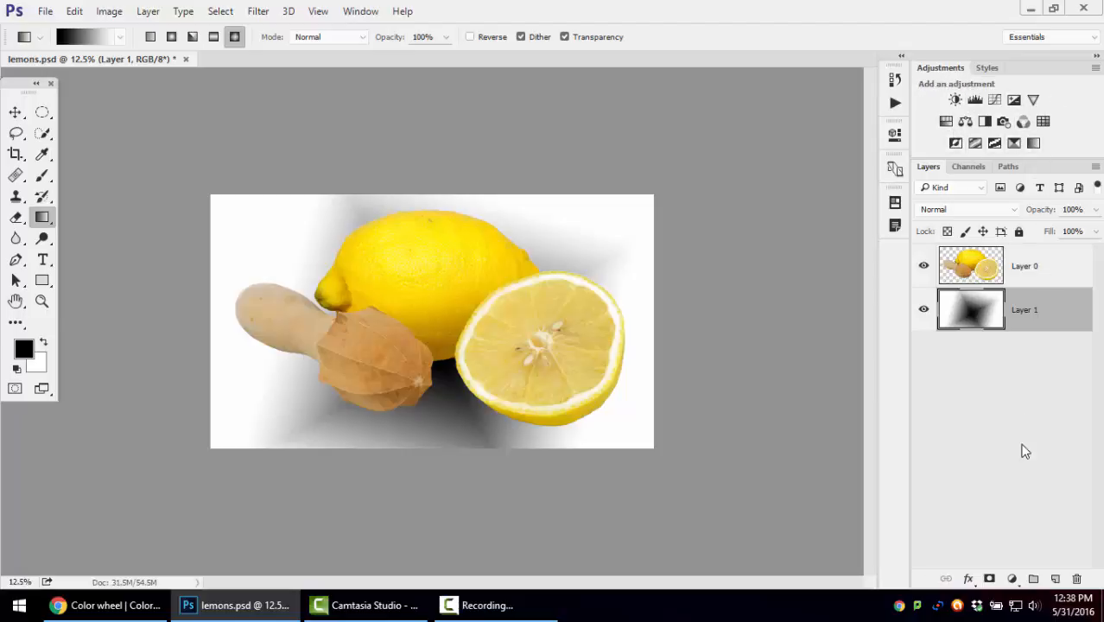
{"action": "left_click", "coordinate": [1012, 580]}
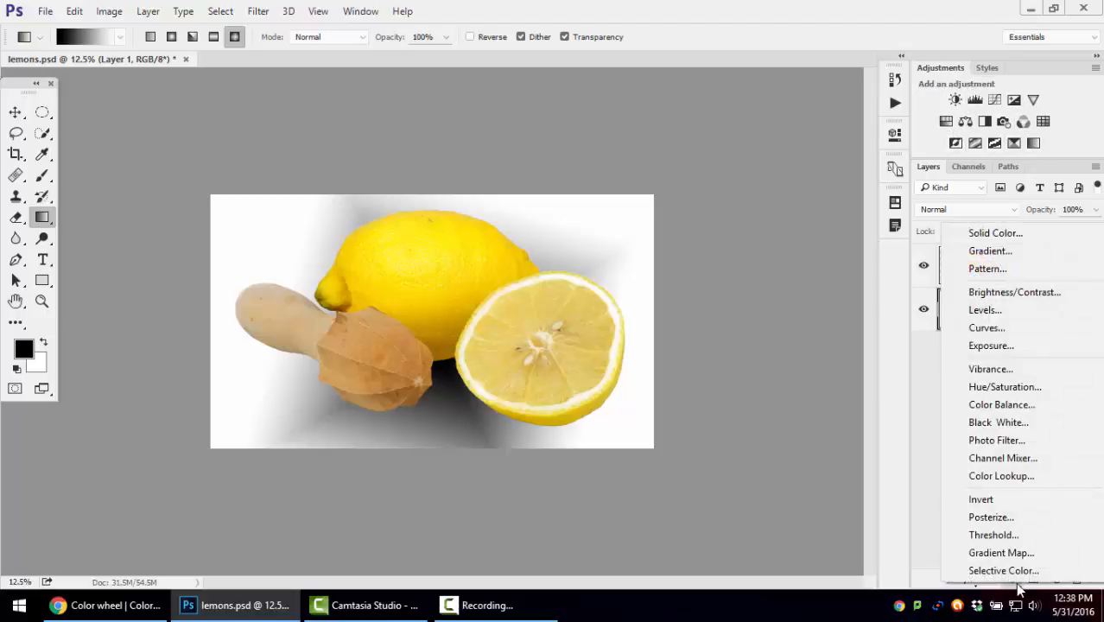
{"action": "key", "text": "Escape"}
{"action": "left_click_drag", "start_coordinate": [928, 167], "coordinate": [572, 96]}
{"action": "left_click_drag", "start_coordinate": [742, 266], "coordinate": [759, 362]}
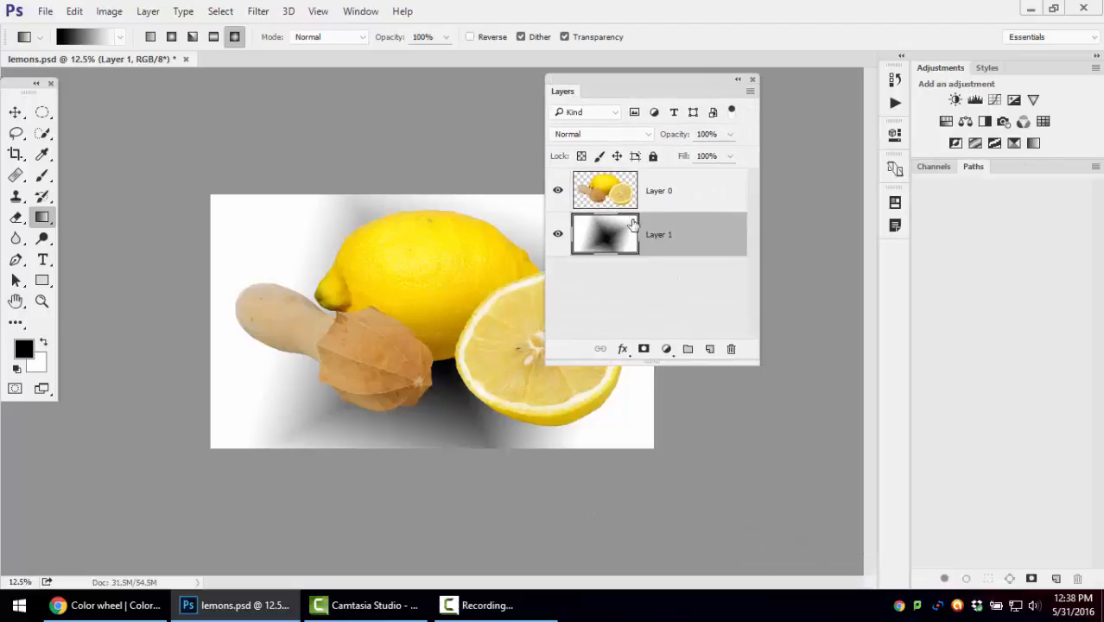
Add a Hue/Saturation adjustment layer and move it above Layer 0
{"action": "left_click", "coordinate": [668, 353]}
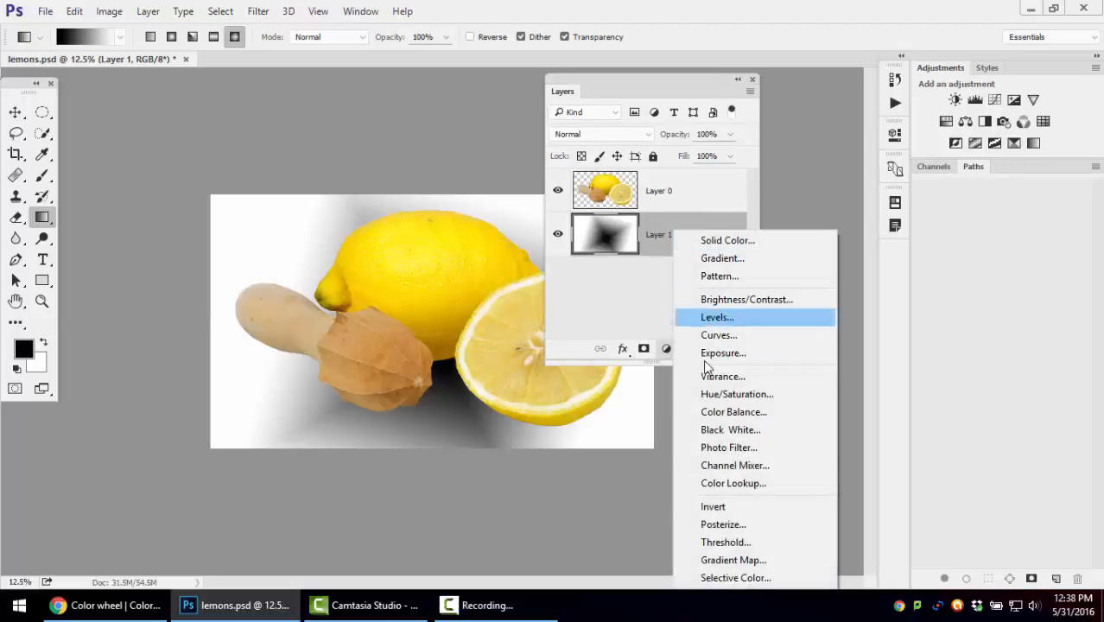
{"action": "left_click", "coordinate": [953, 74]}
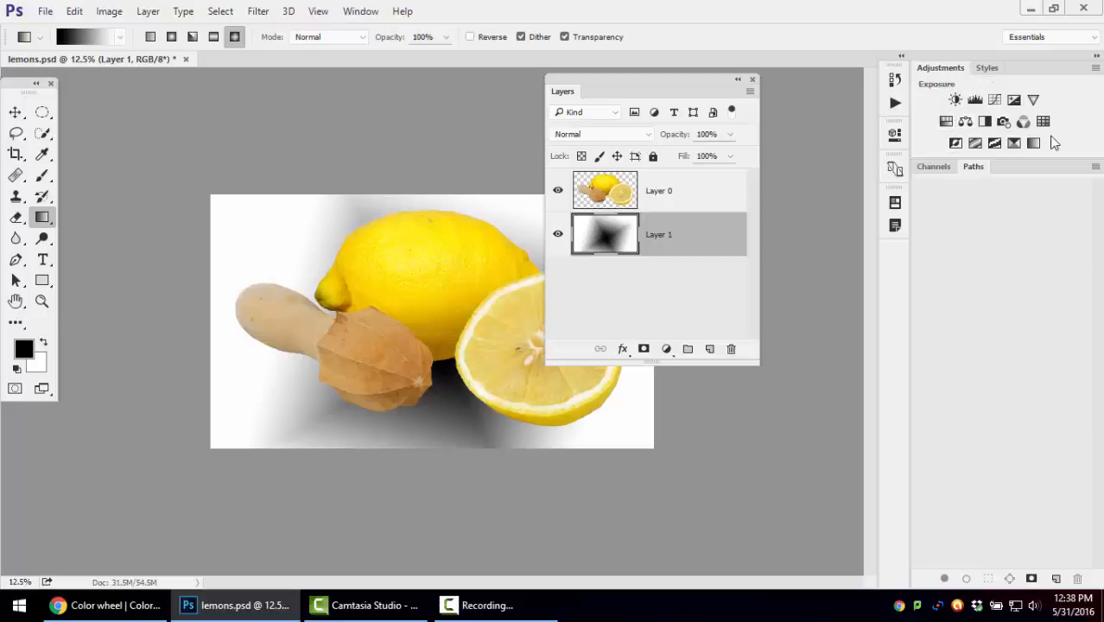
{"action": "left_click", "coordinate": [667, 349]}
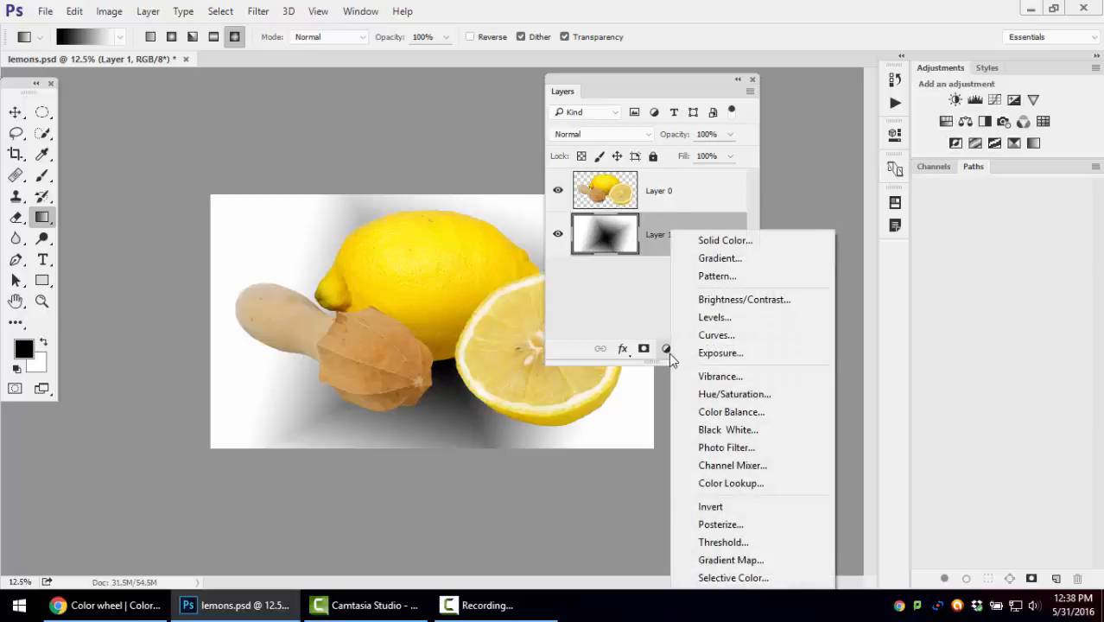
{"action": "left_click", "coordinate": [730, 398]}
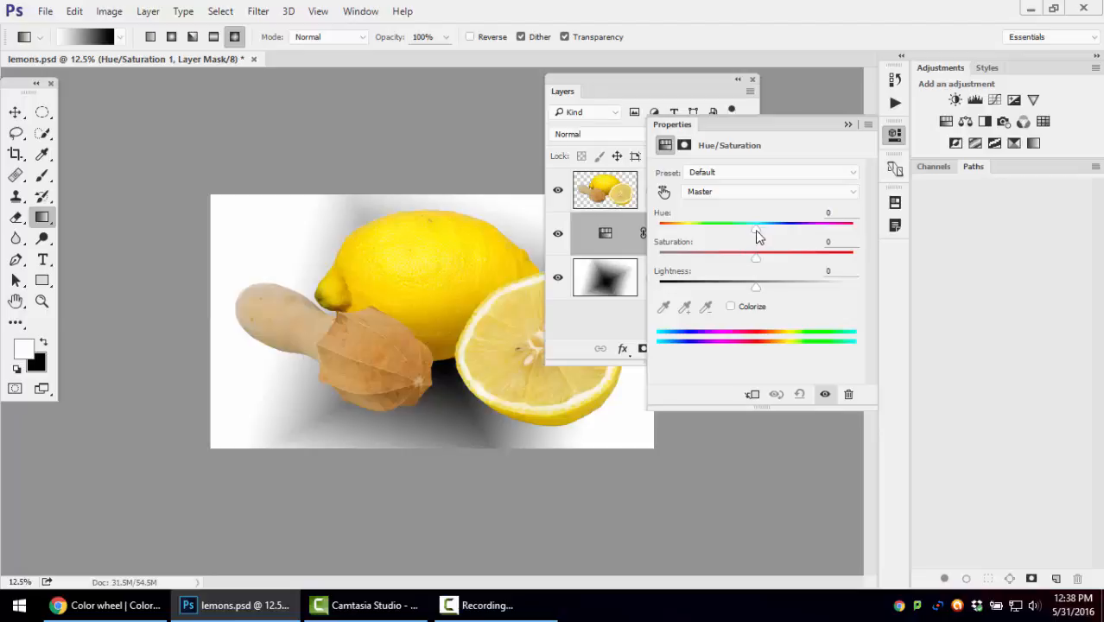
{"action": "left_click_drag", "start_coordinate": [610, 235], "coordinate": [613, 186]}
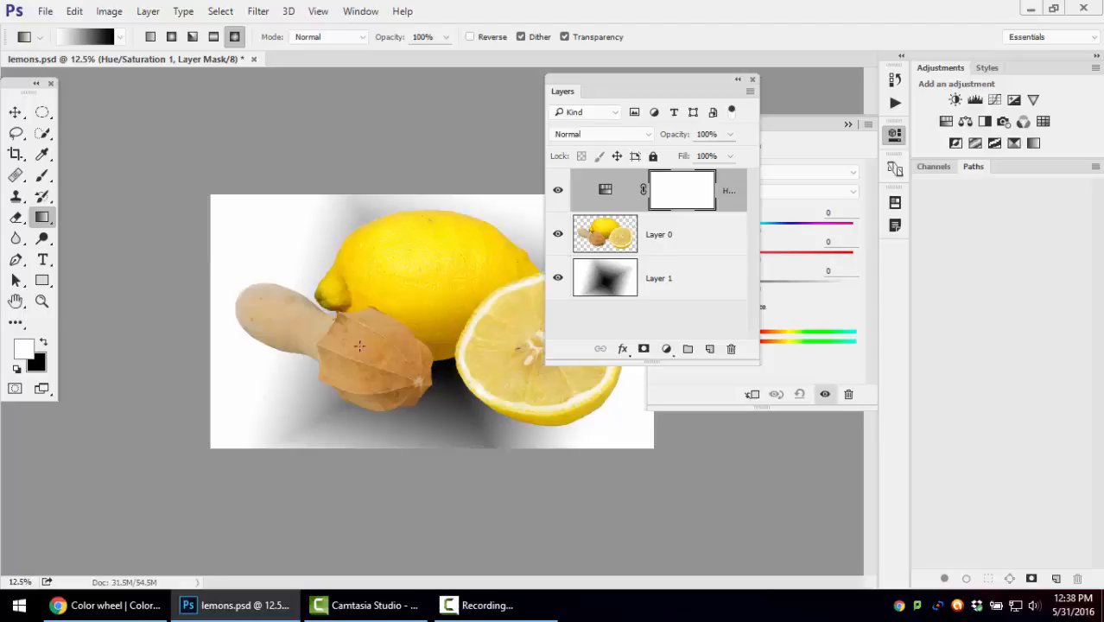
Set the Hue/Saturation adjustment to Hue -121, Saturation -7 and Lightness 0
{"action": "left_click", "coordinate": [795, 131]}
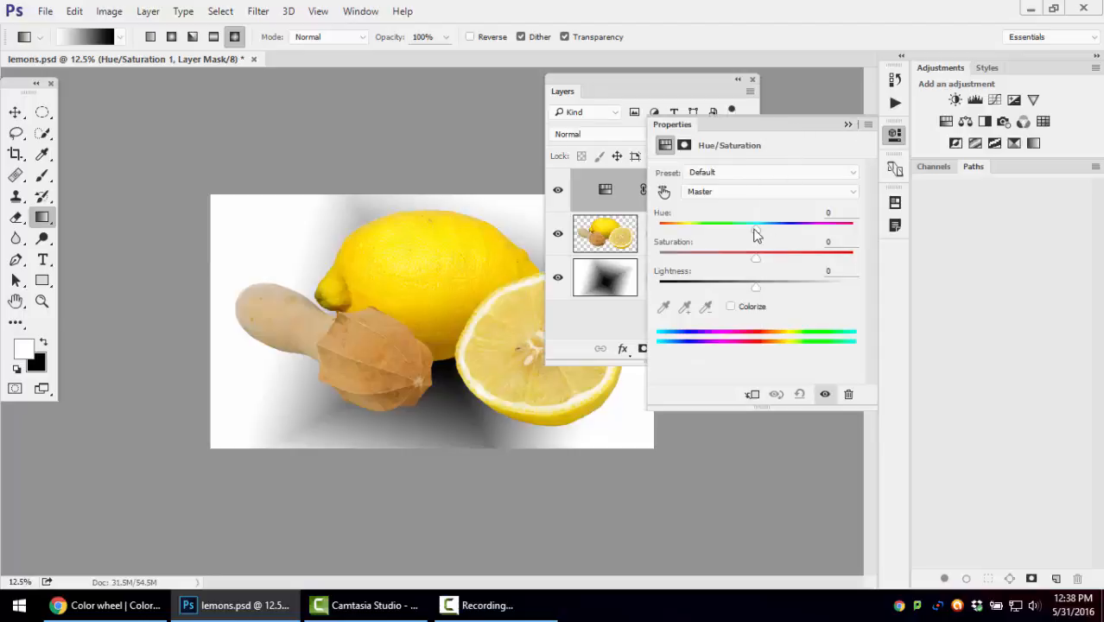
{"action": "left_click_drag", "start_coordinate": [754, 232], "coordinate": [684, 239]}
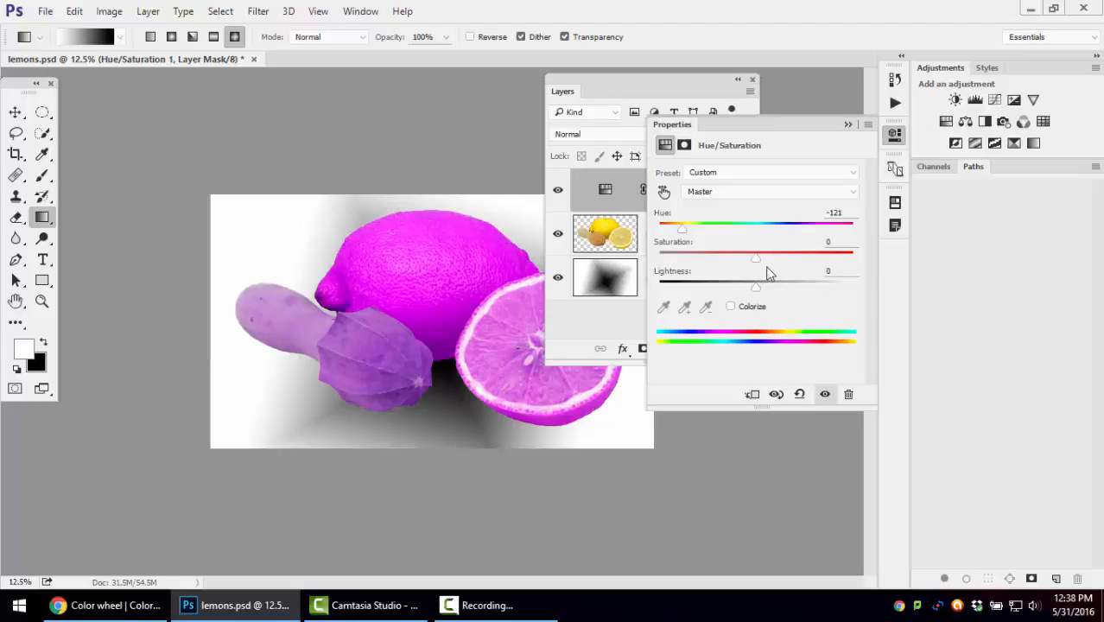
{"action": "left_click_drag", "start_coordinate": [770, 258], "coordinate": [752, 291]}
{"action": "left_click", "coordinate": [812, 271]}
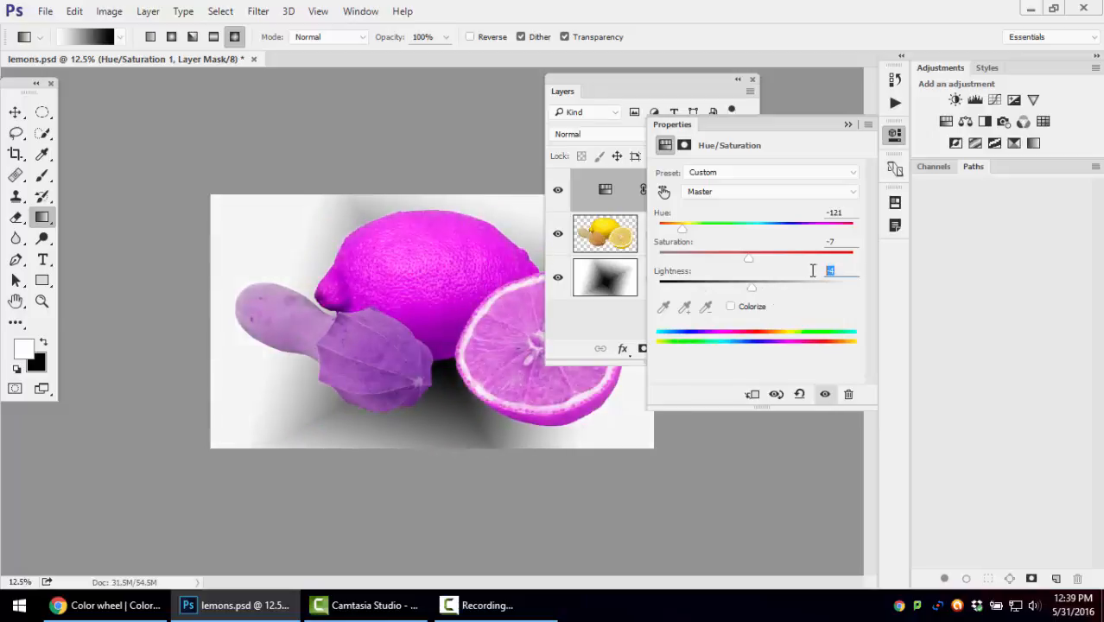
{"action": "type", "text": "0"}
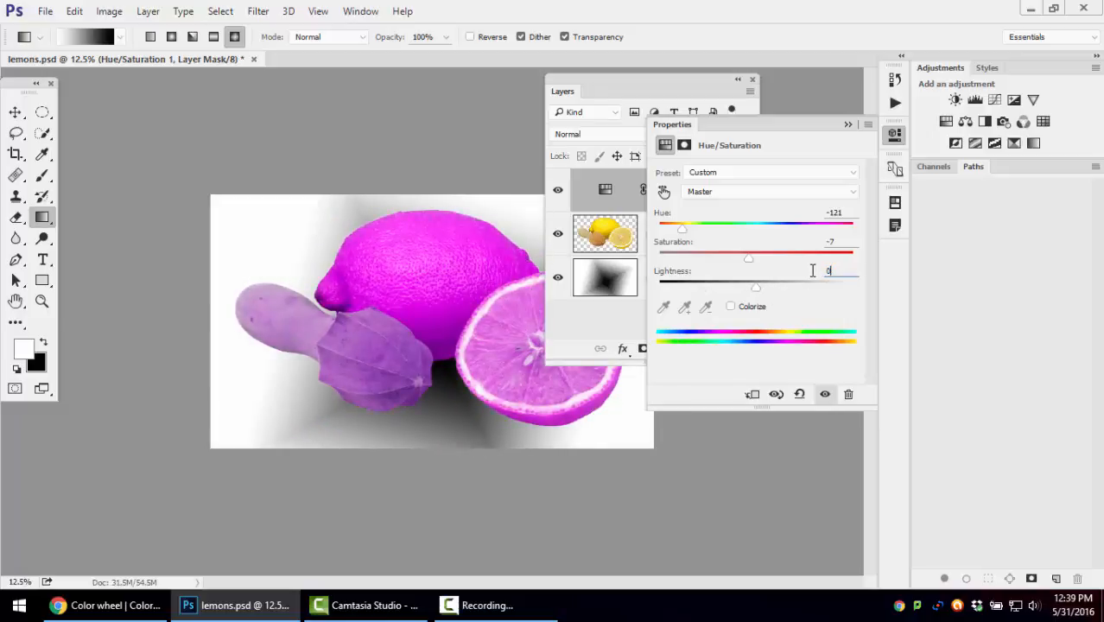
Colorize the image blue with the Hue/Saturation adjustment, using Hue 209 and Saturation 33
{"action": "left_click", "coordinate": [731, 307]}
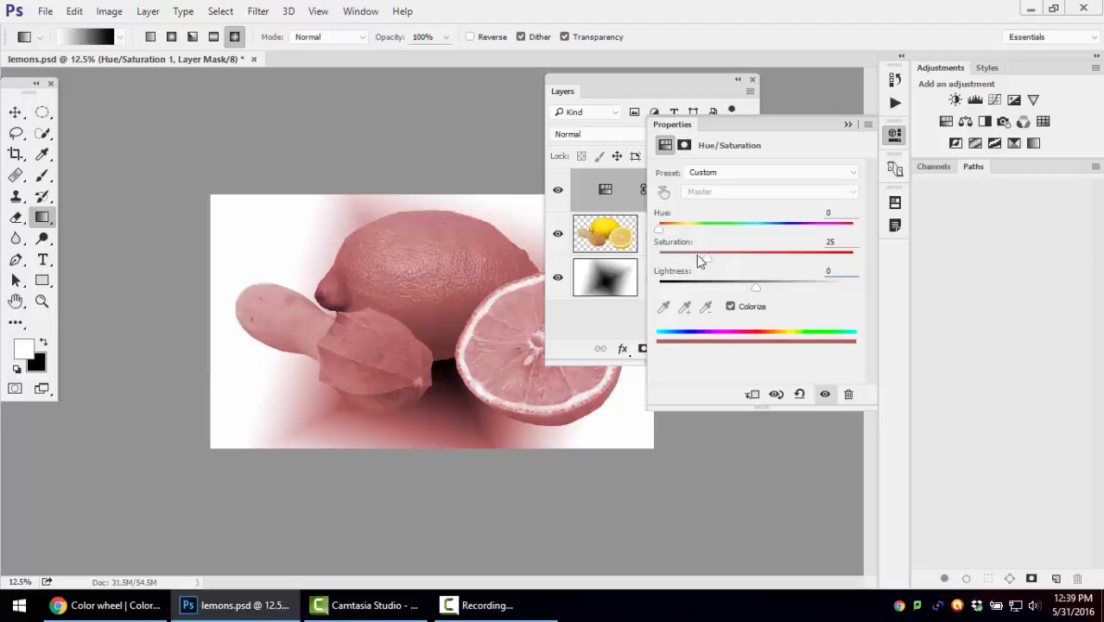
{"action": "mouse_move", "coordinate": [727, 260]}
{"action": "left_mouse_down"}
{"action": "mouse_move", "coordinate": [786, 261]}
{"action": "mouse_move", "coordinate": [724, 258]}
{"action": "left_mouse_up"}
{"action": "left_click_drag", "start_coordinate": [667, 239], "coordinate": [754, 234]}
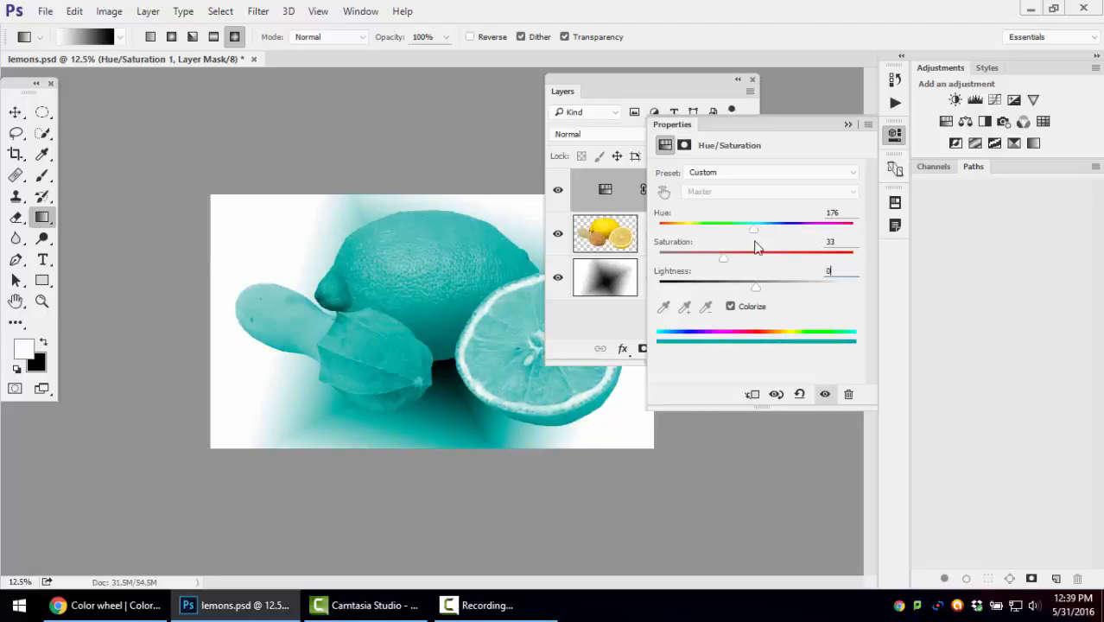
{"action": "left_click", "coordinate": [748, 310]}
{"action": "left_click", "coordinate": [749, 313]}
{"action": "mouse_move", "coordinate": [763, 233]}
{"action": "left_mouse_down"}
{"action": "mouse_move", "coordinate": [793, 239]}
{"action": "mouse_move", "coordinate": [771, 237]}
{"action": "left_mouse_up"}
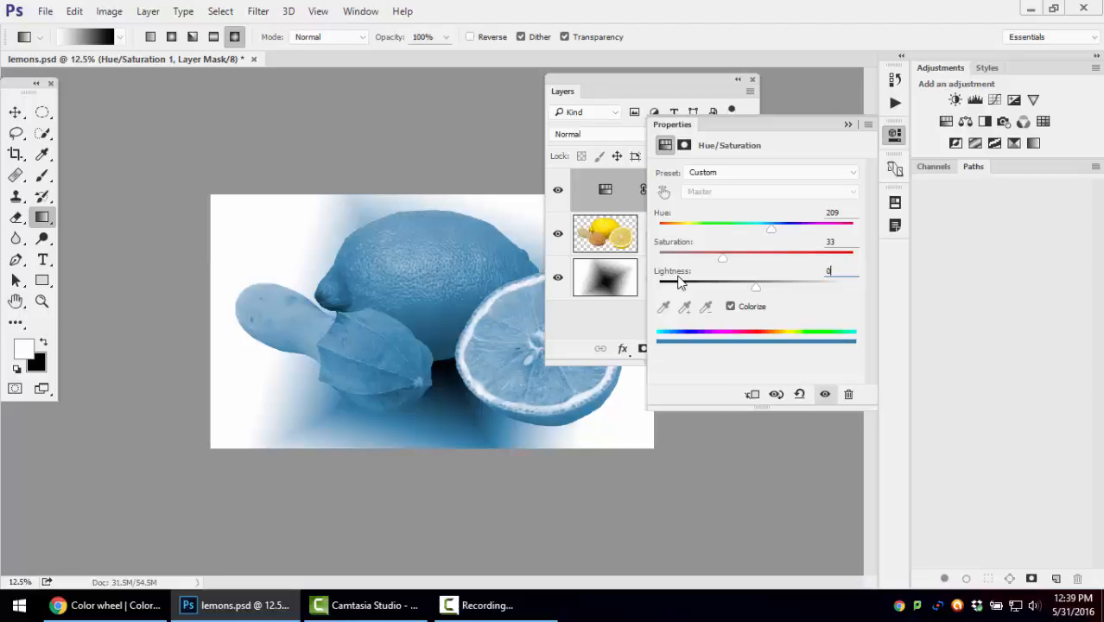
Add a Brightness/Contrast adjustment layer on top, hide the Hue/Saturation layer, and move the Layers panel beside the tools
{"action": "left_click", "coordinate": [639, 87]}
{"action": "left_click", "coordinate": [666, 349]}
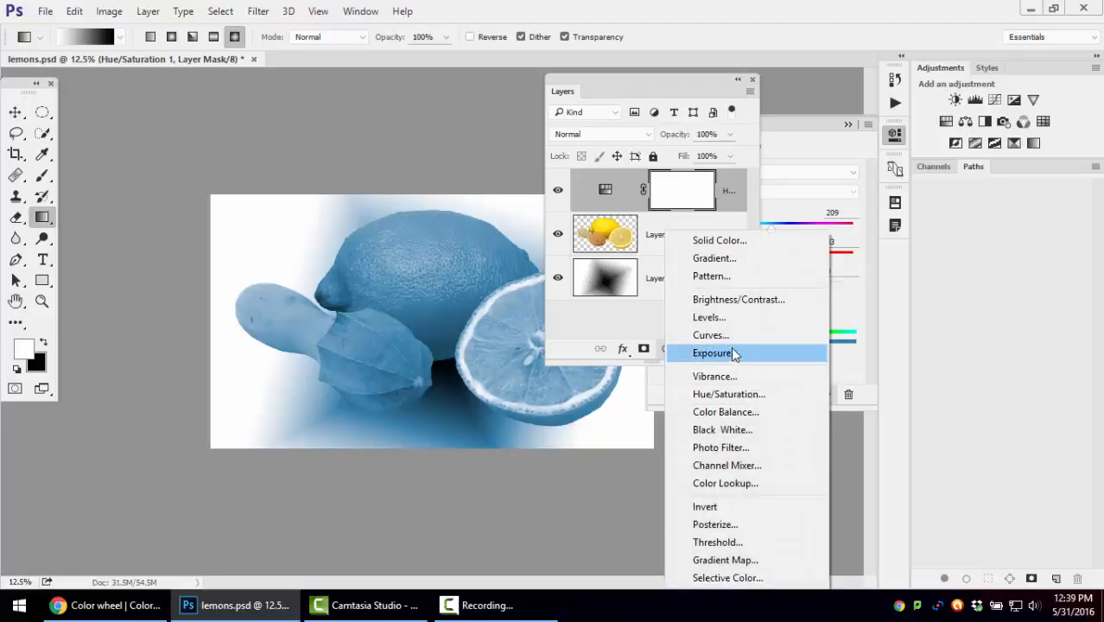
{"action": "left_click", "coordinate": [730, 299]}
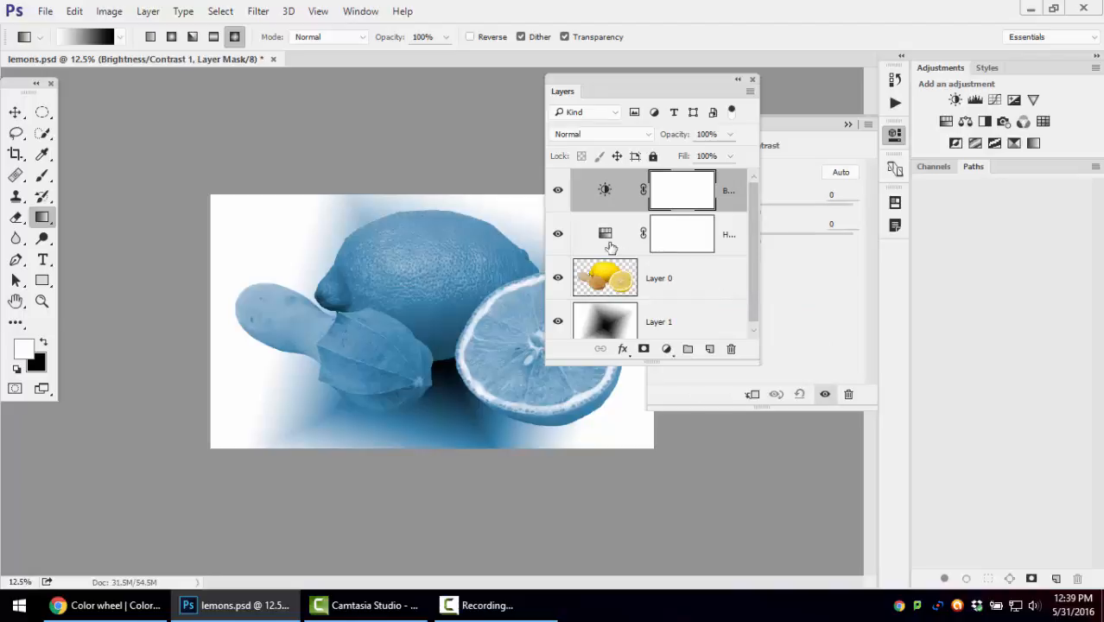
{"action": "left_click", "coordinate": [560, 236]}
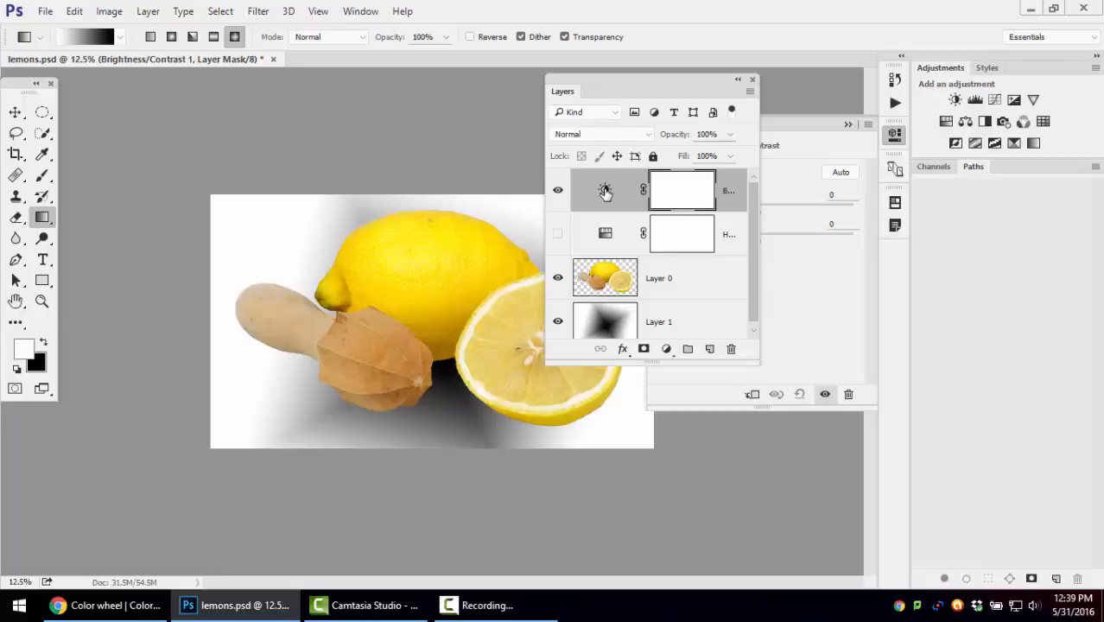
{"action": "left_click_drag", "start_coordinate": [617, 79], "coordinate": [175, 89]}
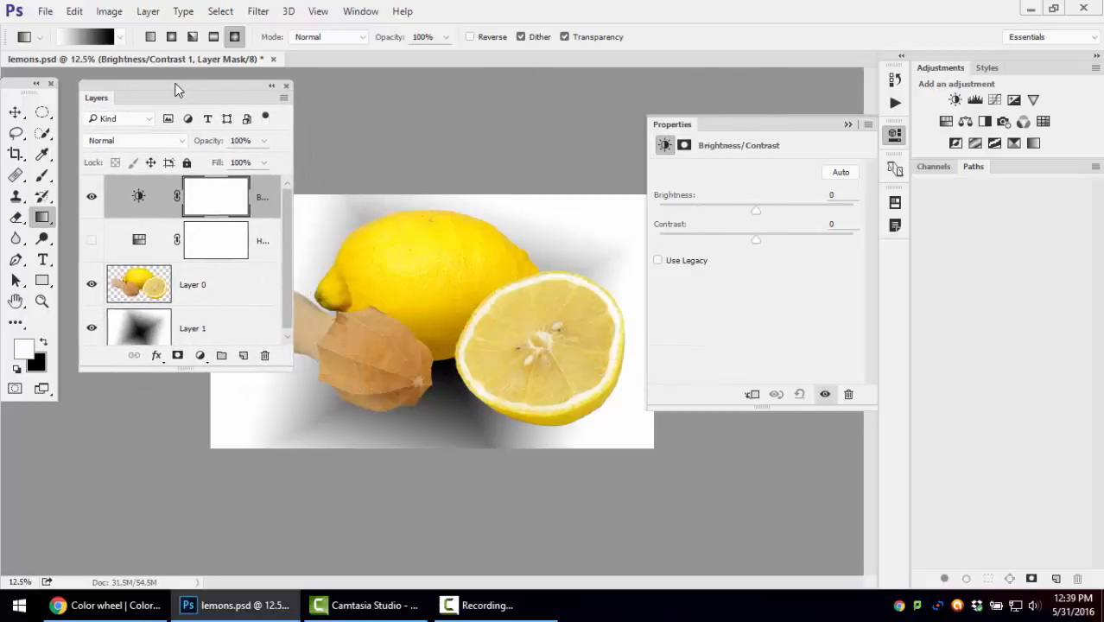
Try the Brightness/Contrast adjustment with Use Legacy on, turn it off again, and set Brightness to -35 and Contrast to 72
{"action": "left_click_drag", "start_coordinate": [756, 210], "coordinate": [757, 248]}
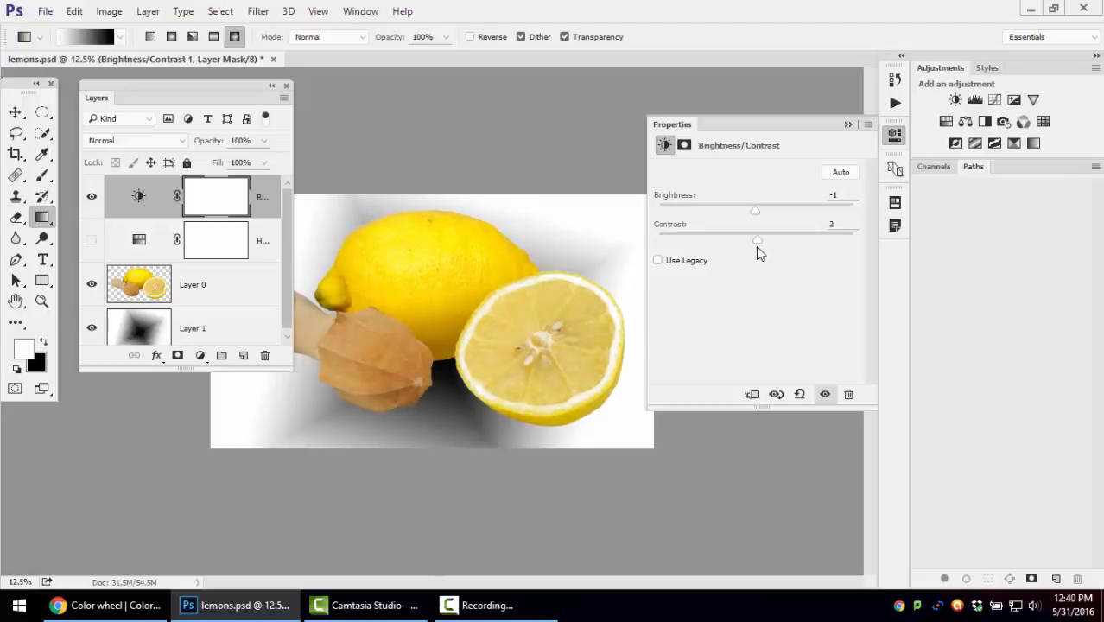
{"action": "left_click", "coordinate": [658, 262]}
{"action": "mouse_move", "coordinate": [760, 239]}
{"action": "left_mouse_down"}
{"action": "mouse_move", "coordinate": [860, 241]}
{"action": "mouse_move", "coordinate": [661, 250]}
{"action": "mouse_move", "coordinate": [760, 255]}
{"action": "left_mouse_up"}
{"action": "mouse_move", "coordinate": [760, 211]}
{"action": "left_mouse_down"}
{"action": "mouse_move", "coordinate": [858, 217]}
{"action": "mouse_move", "coordinate": [672, 216]}
{"action": "mouse_move", "coordinate": [755, 219]}
{"action": "left_mouse_up"}
{"action": "left_click", "coordinate": [691, 266]}
{"action": "left_click_drag", "start_coordinate": [757, 240], "coordinate": [826, 242]}
{"action": "left_click_drag", "start_coordinate": [760, 210], "coordinate": [732, 210]}
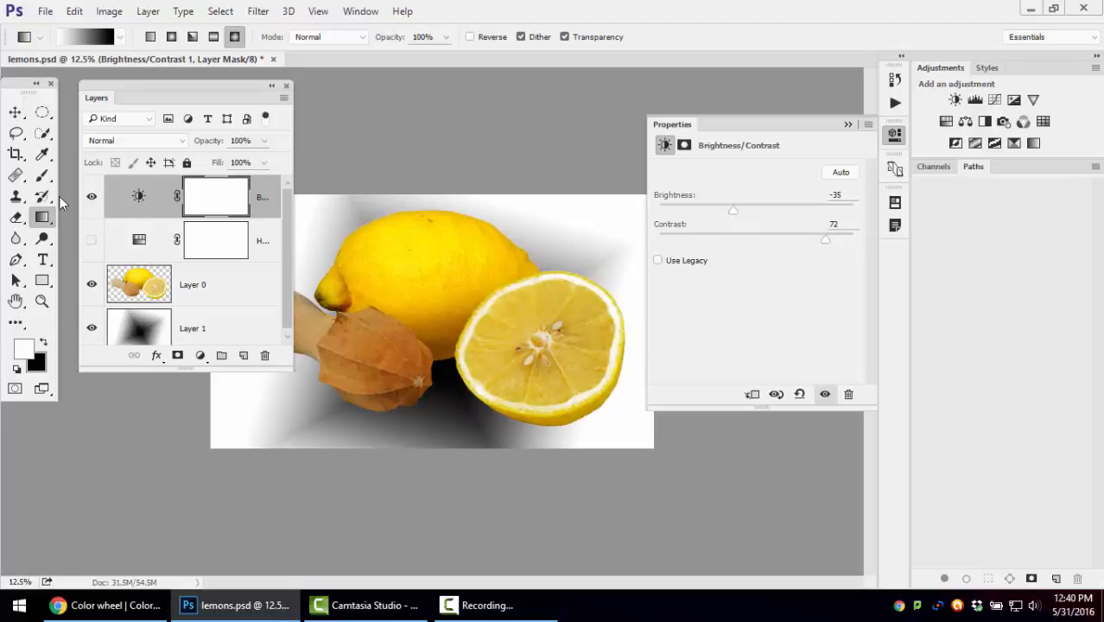
Hide the Brightness/Contrast layer and add a Color Balance adjustment layer on top
{"action": "left_click", "coordinate": [91, 198]}
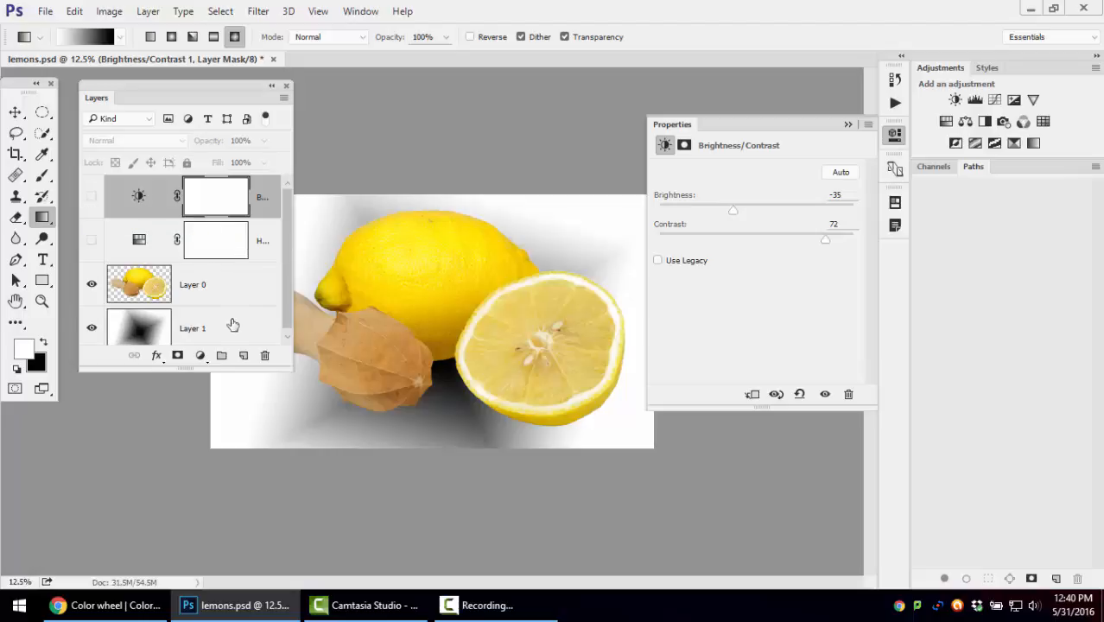
{"action": "left_click", "coordinate": [201, 355]}
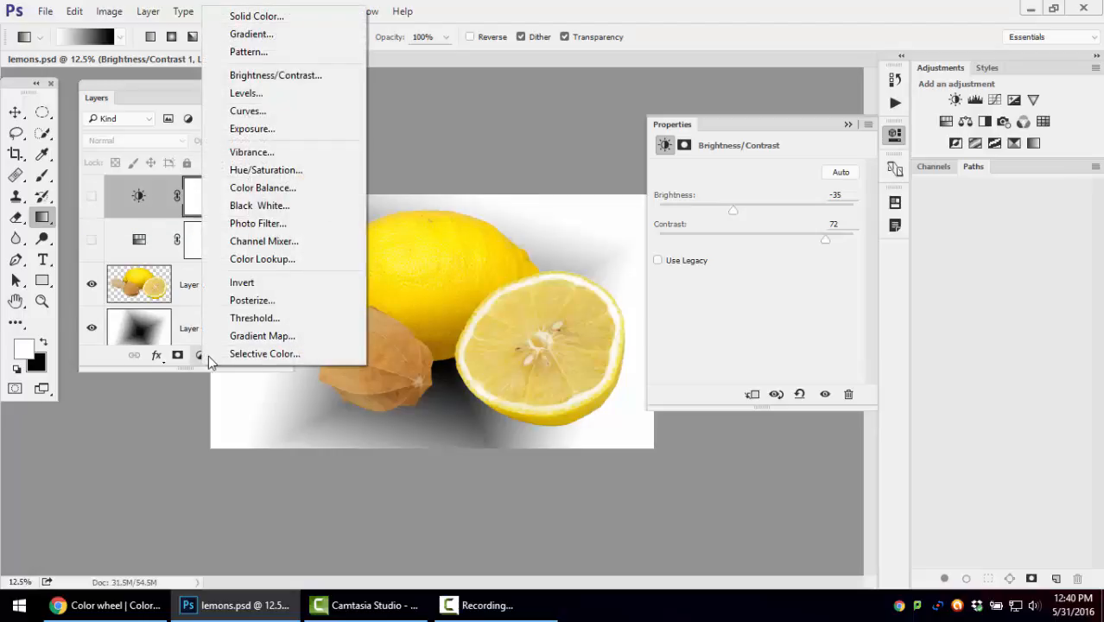
{"action": "left_click", "coordinate": [255, 190]}
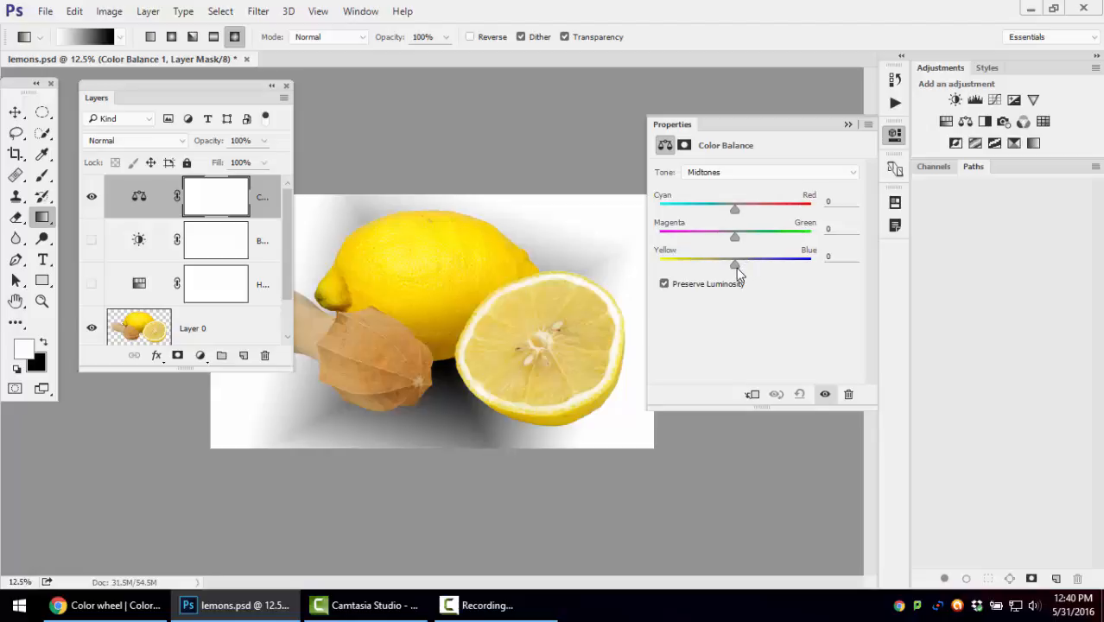
Shift the Color Balance midtones to Cyan-Red +100, Magenta-Green +95 and Yellow-Blue -33
{"action": "left_click_drag", "start_coordinate": [736, 269], "coordinate": [807, 236]}
{"action": "left_click_drag", "start_coordinate": [736, 211], "coordinate": [812, 212]}
{"action": "left_click_drag", "start_coordinate": [730, 268], "coordinate": [643, 273]}
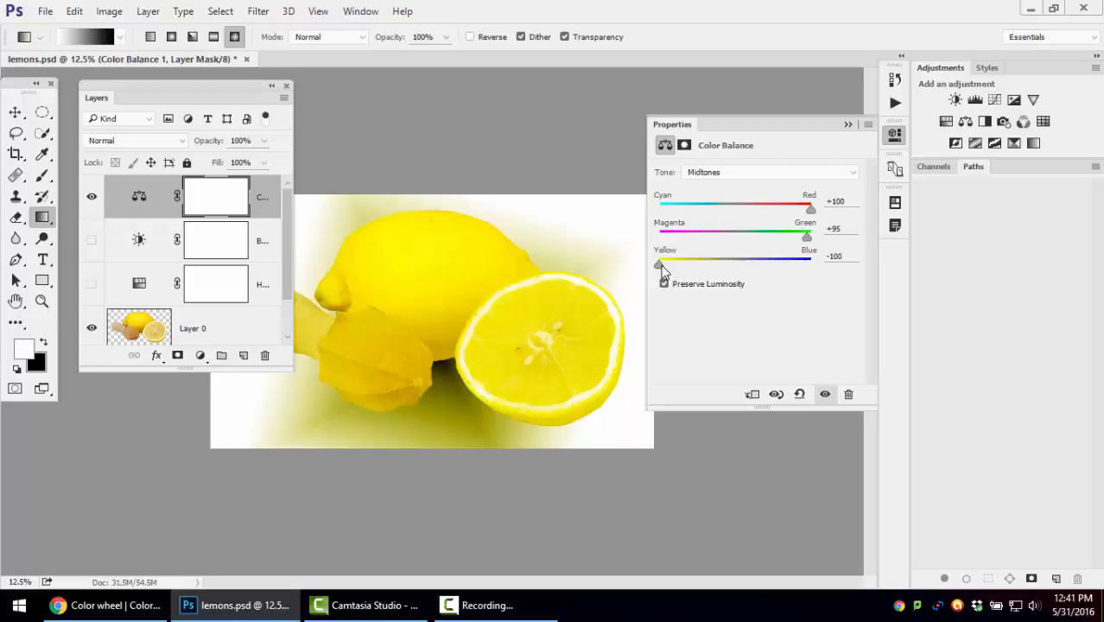
{"action": "left_click_drag", "start_coordinate": [662, 271], "coordinate": [712, 266]}
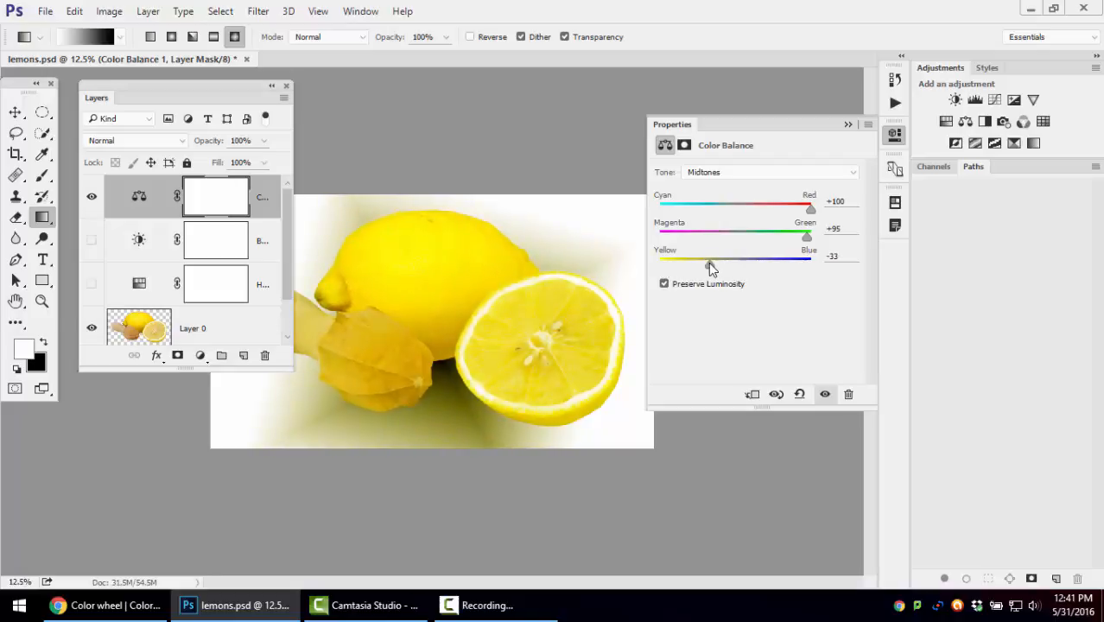
Shift the midtones to Cyan-Red -100 and Magenta-Green -100, trying Yellow-Blue at +100 before setting it to -5
{"action": "left_click_drag", "start_coordinate": [806, 237], "coordinate": [761, 237]}
{"action": "left_click_drag", "start_coordinate": [809, 211], "coordinate": [659, 211]}
{"action": "left_click_drag", "start_coordinate": [761, 241], "coordinate": [636, 247]}
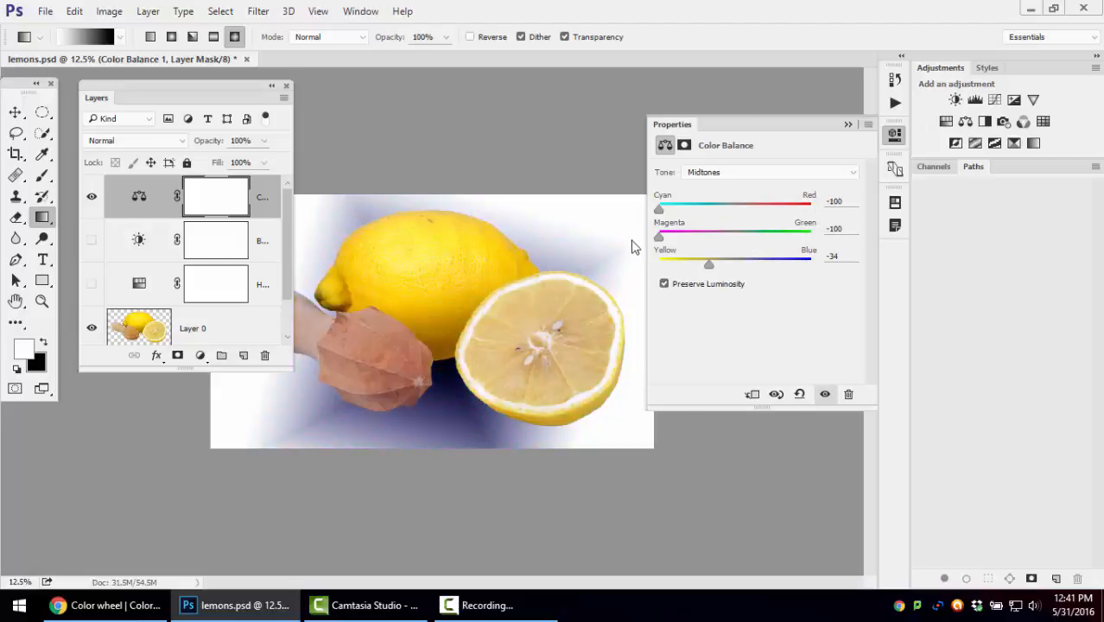
{"action": "left_click_drag", "start_coordinate": [707, 271], "coordinate": [849, 260]}
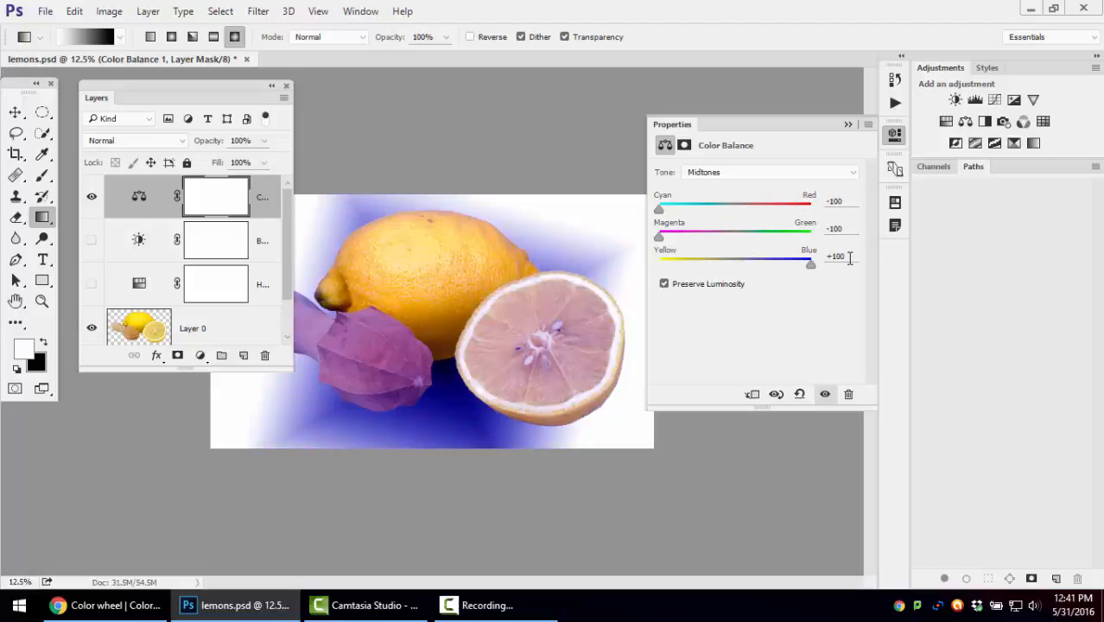
{"action": "left_click_drag", "start_coordinate": [812, 270], "coordinate": [733, 269]}
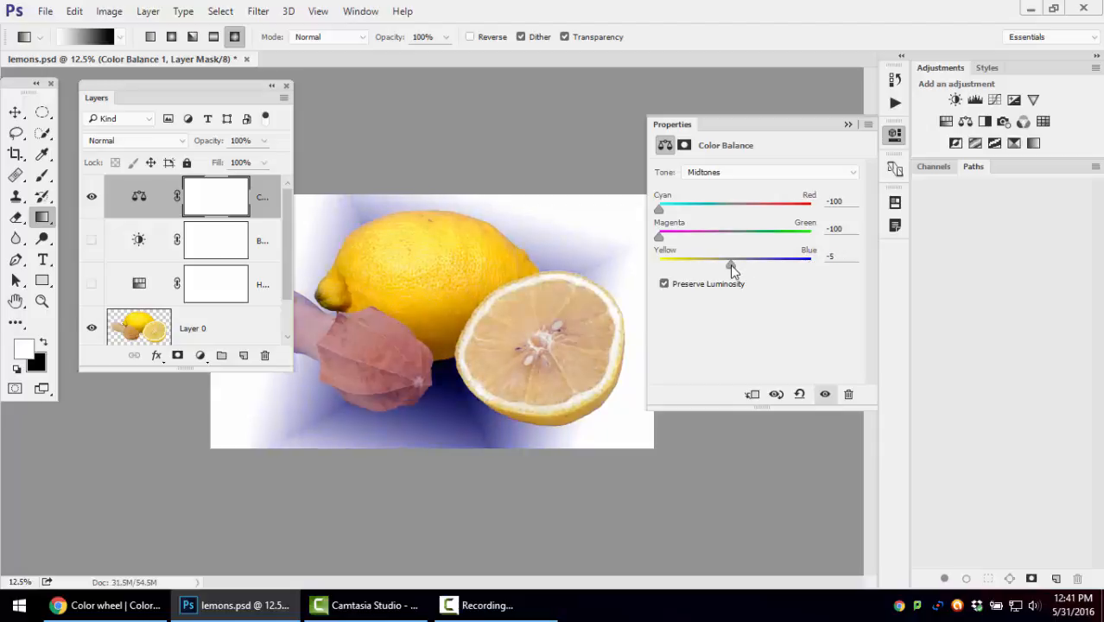
Set the Color Balance midtones to Cyan-Red +100, Magenta-Green +100 and Yellow-Blue -28
{"action": "left_click_drag", "start_coordinate": [672, 237], "coordinate": [829, 236]}
{"action": "left_click_drag", "start_coordinate": [659, 211], "coordinate": [821, 223]}
{"action": "left_click_drag", "start_coordinate": [733, 266], "coordinate": [716, 271]}
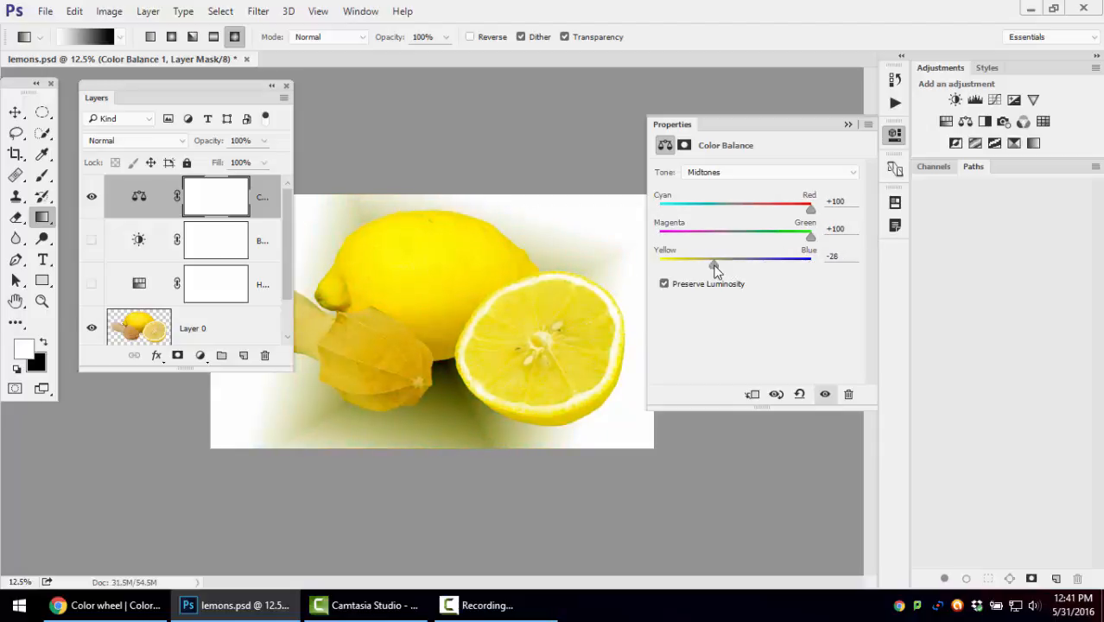
Toggle the visibility of the three adjustment layers to compare their effects, leaving Brightness/Contrast shown and Hue/Saturation hidden
{"action": "left_click", "coordinate": [91, 241]}
{"action": "left_click", "coordinate": [92, 283]}
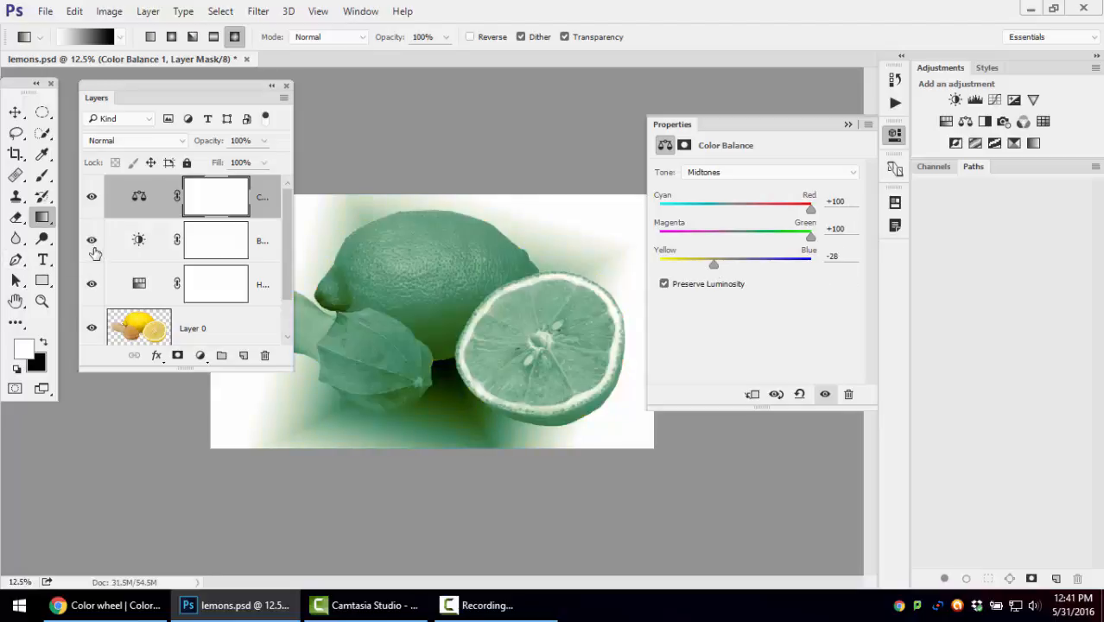
{"action": "left_click", "coordinate": [92, 242]}
{"action": "left_click", "coordinate": [92, 201]}
{"action": "left_click", "coordinate": [92, 282]}
{"action": "left_click", "coordinate": [92, 240]}
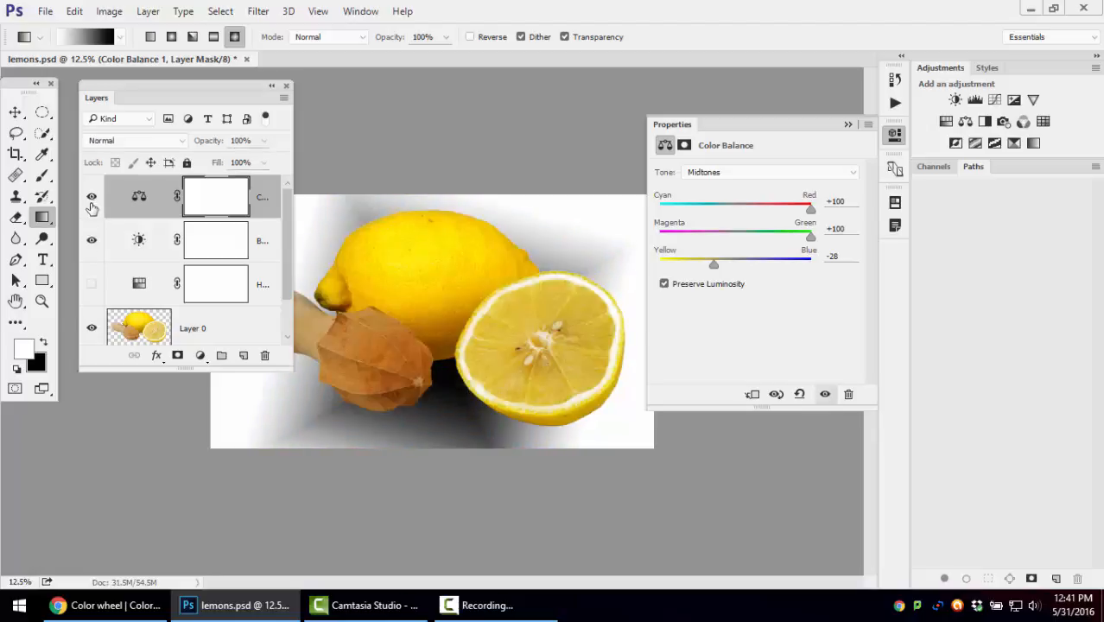
Show the Hue/Saturation layer and reorder the adjustment layers to Color Balance, Hue/Saturation and Brightness/Contrast from the top down
{"action": "left_click", "coordinate": [92, 196]}
{"action": "left_click", "coordinate": [92, 283]}
{"action": "left_click_drag", "start_coordinate": [116, 187], "coordinate": [115, 186]}
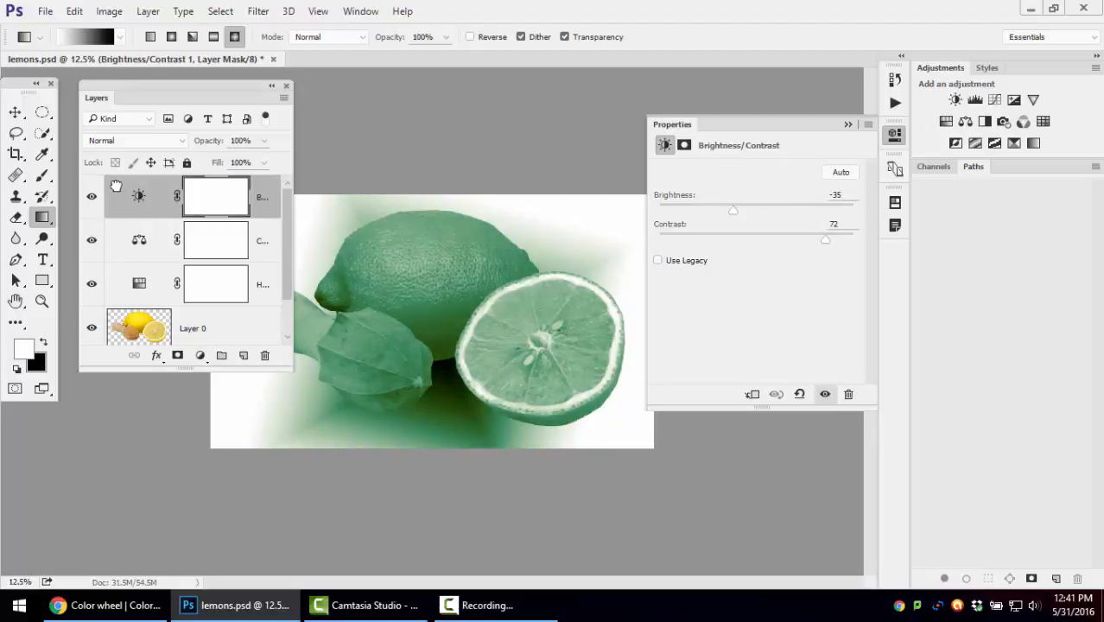
{"action": "left_click_drag", "start_coordinate": [123, 285], "coordinate": [117, 191]}
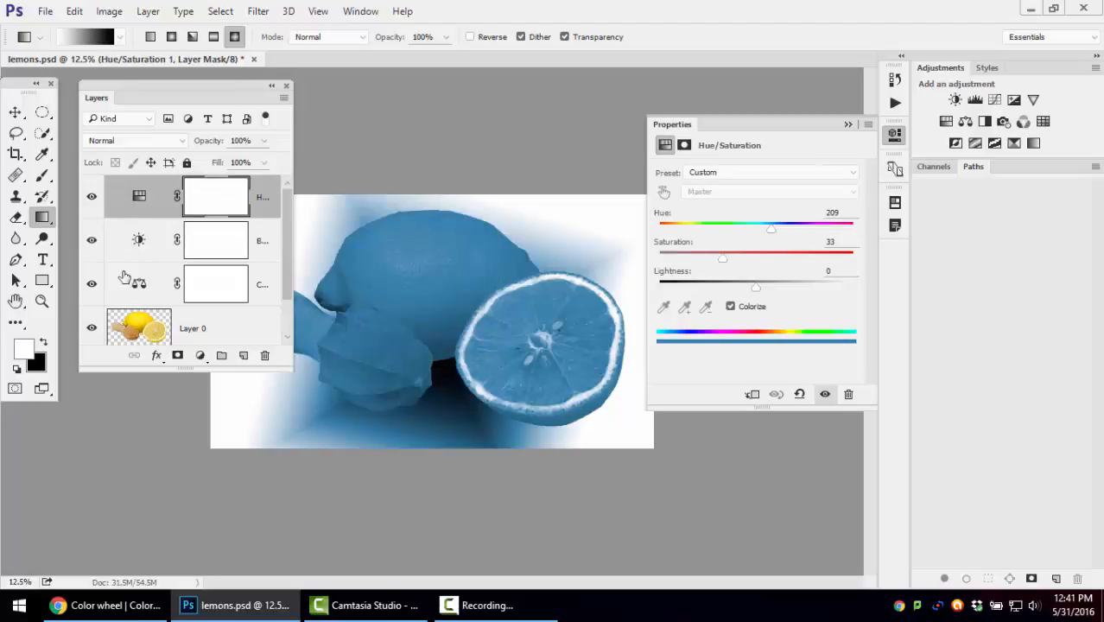
{"action": "left_click_drag", "start_coordinate": [120, 284], "coordinate": [108, 186]}
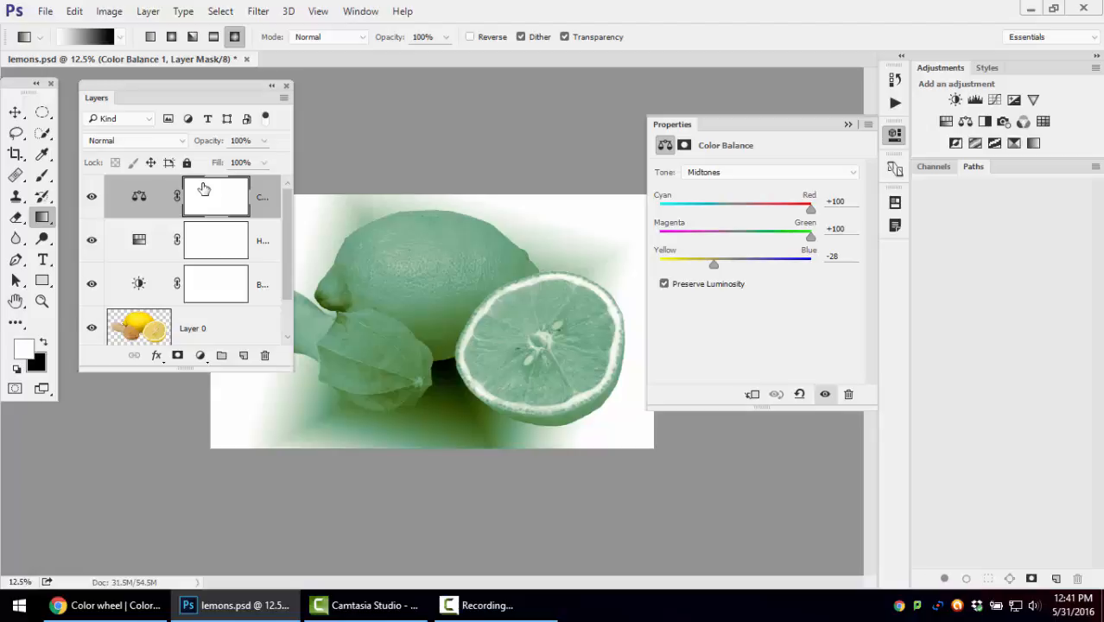
{"action": "left_click", "coordinate": [1029, 11]}
{"action": "left_click_drag", "start_coordinate": [123, 216], "coordinate": [614, 62]}
{"action": "left_click", "coordinate": [1024, 37]}
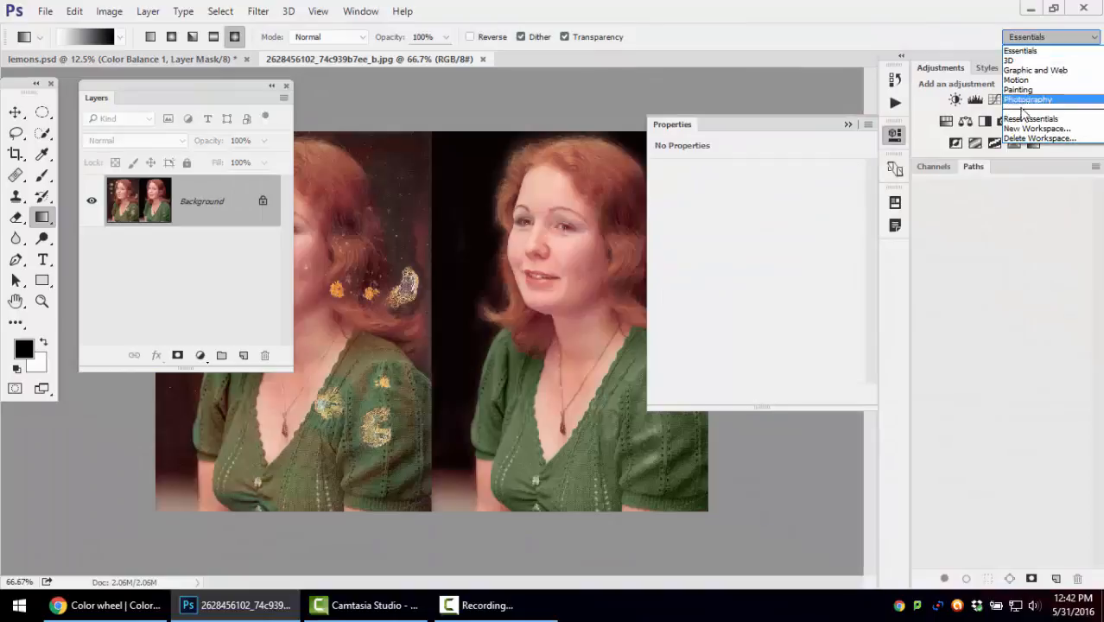
{"action": "left_click", "coordinate": [1019, 115]}
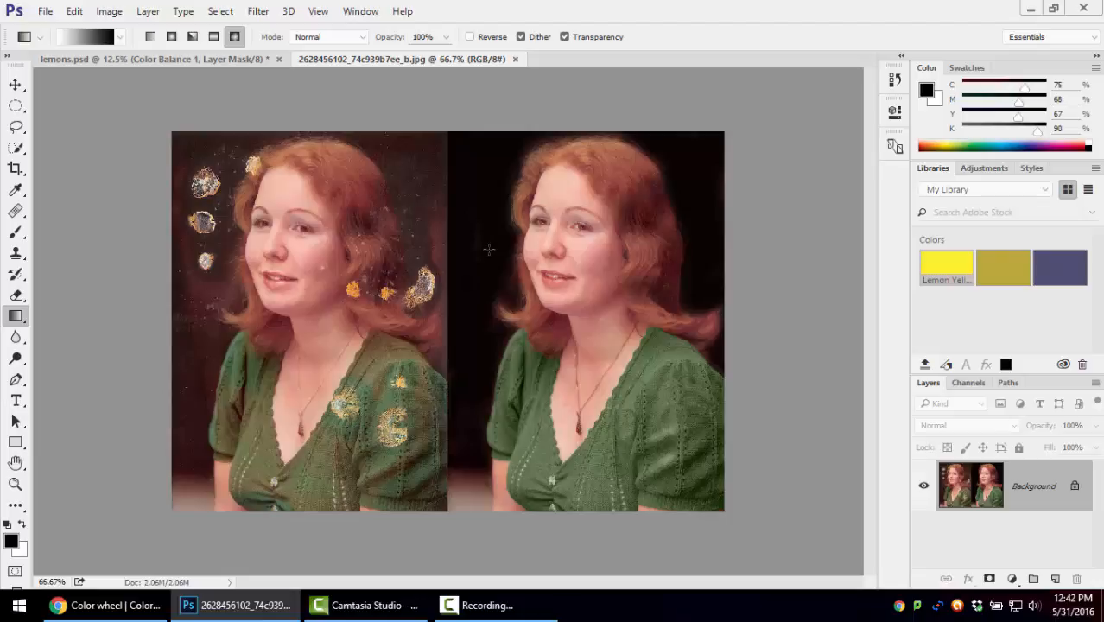
Choose the Spot Healing Brush and set its brush size to 68 px for retouching the damaged portrait
{"action": "double_click", "coordinate": [16, 484]}
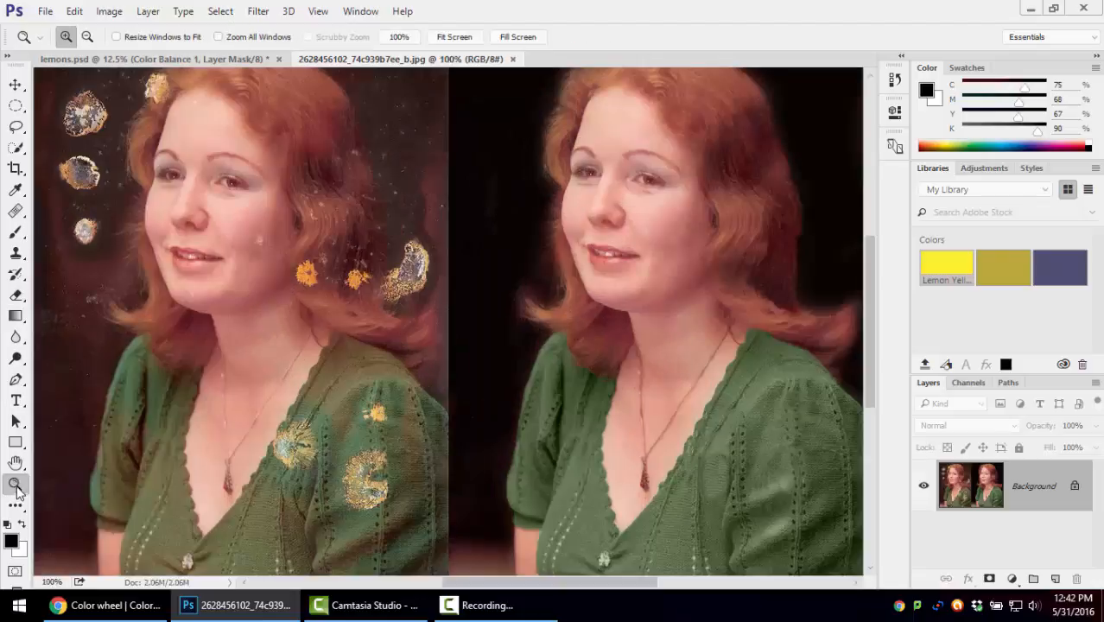
{"action": "left_click_drag", "start_coordinate": [176, 247], "coordinate": [284, 284]}
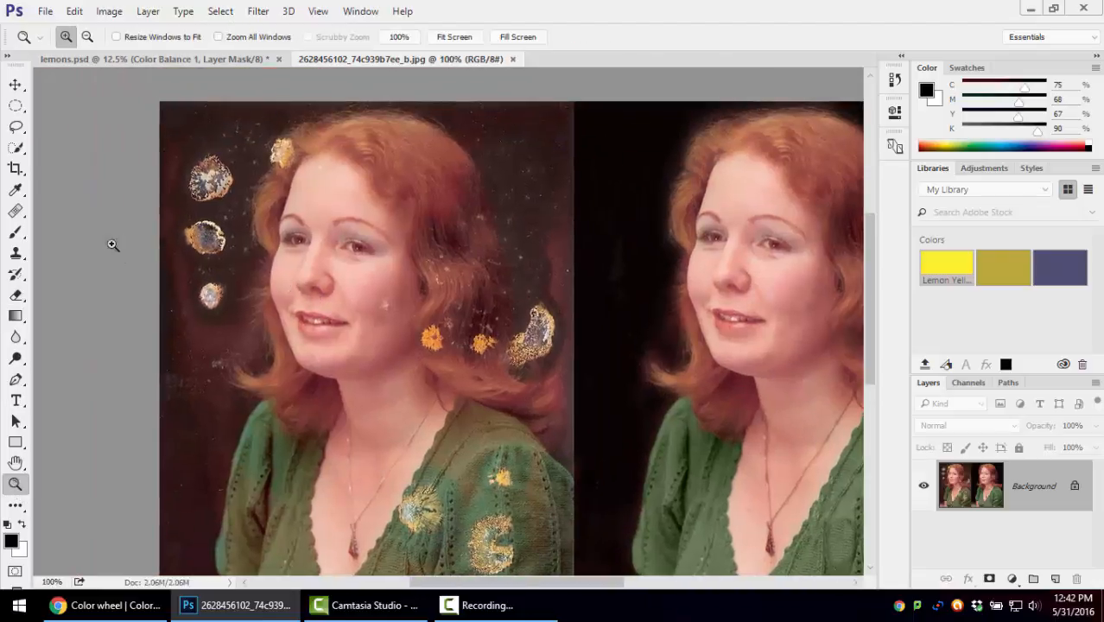
{"action": "left_click", "coordinate": [25, 155]}
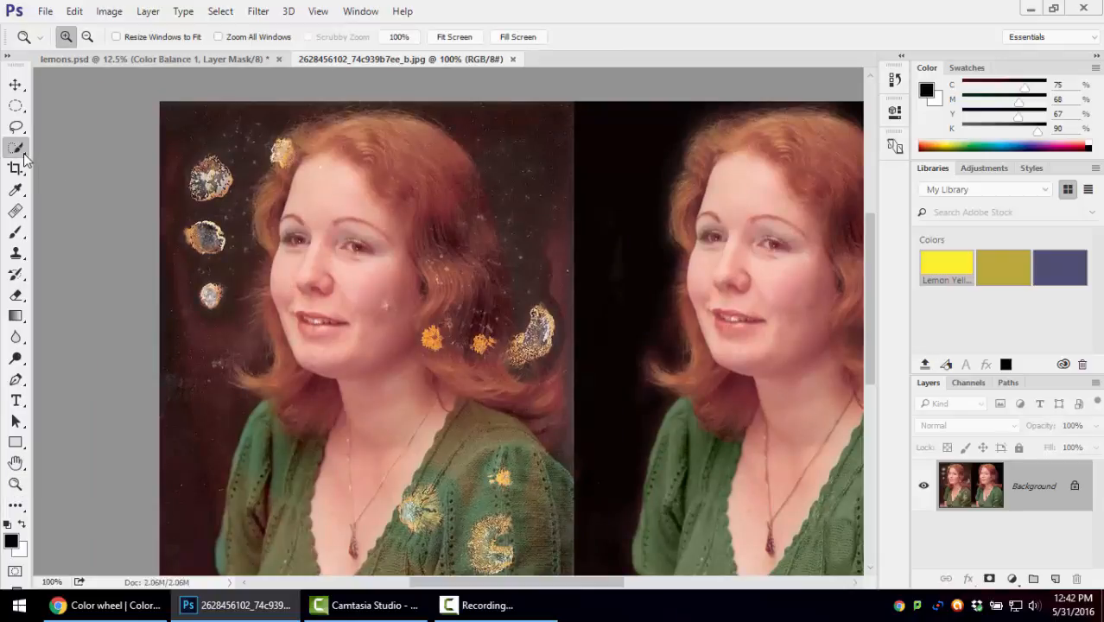
{"action": "left_click", "coordinate": [23, 215]}
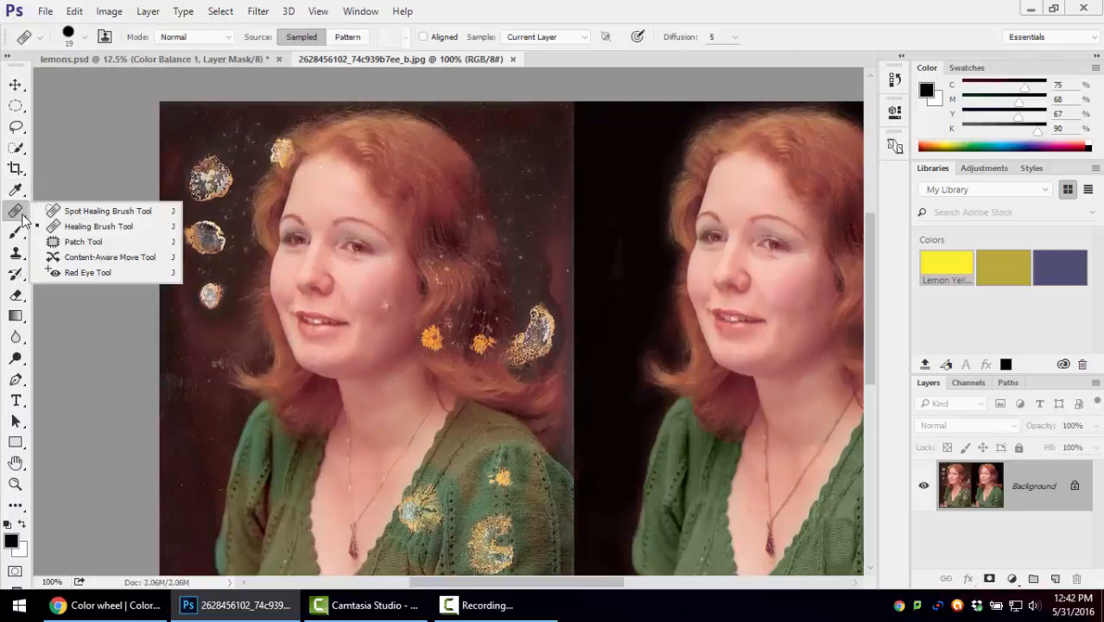
{"action": "left_click", "coordinate": [129, 213]}
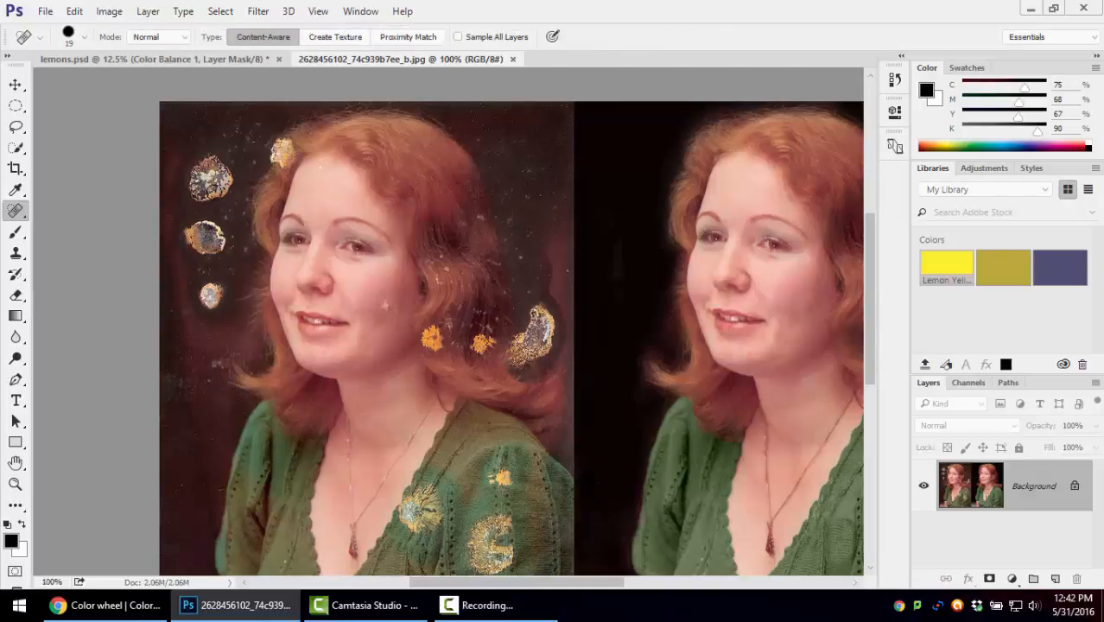
{"action": "left_click", "coordinate": [85, 37]}
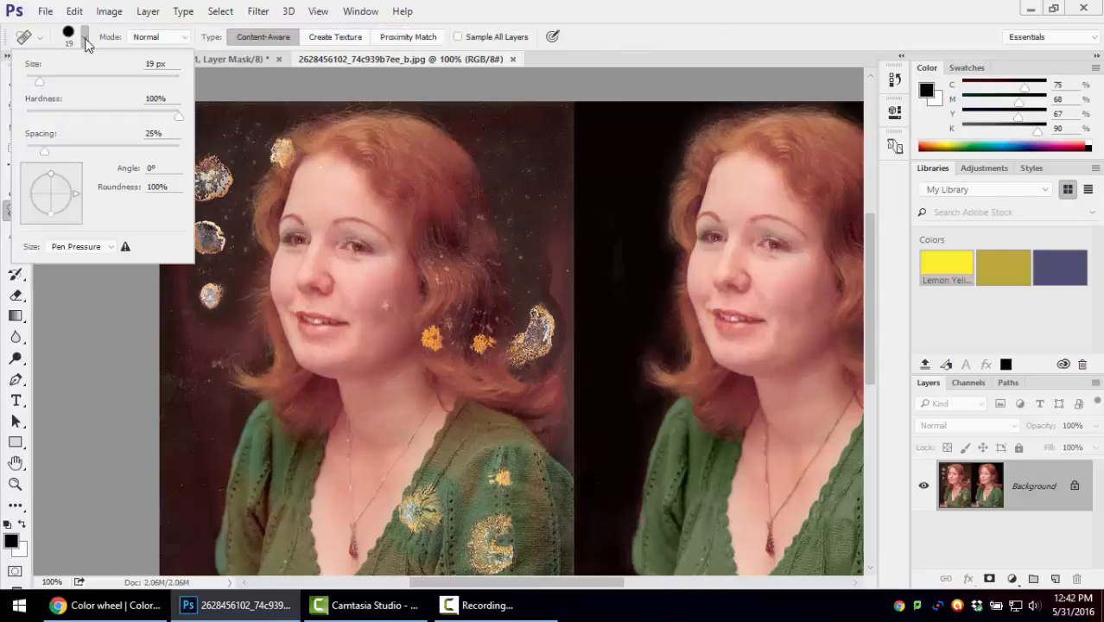
{"action": "left_click_drag", "start_coordinate": [39, 82], "coordinate": [77, 83]}
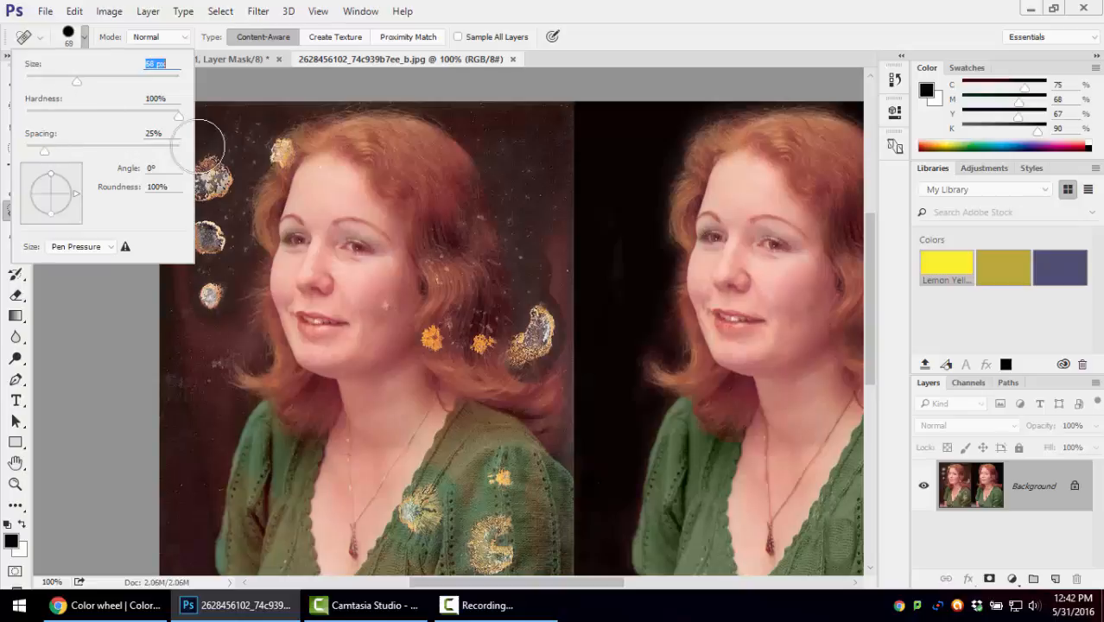
{"action": "left_click", "coordinate": [635, 5]}
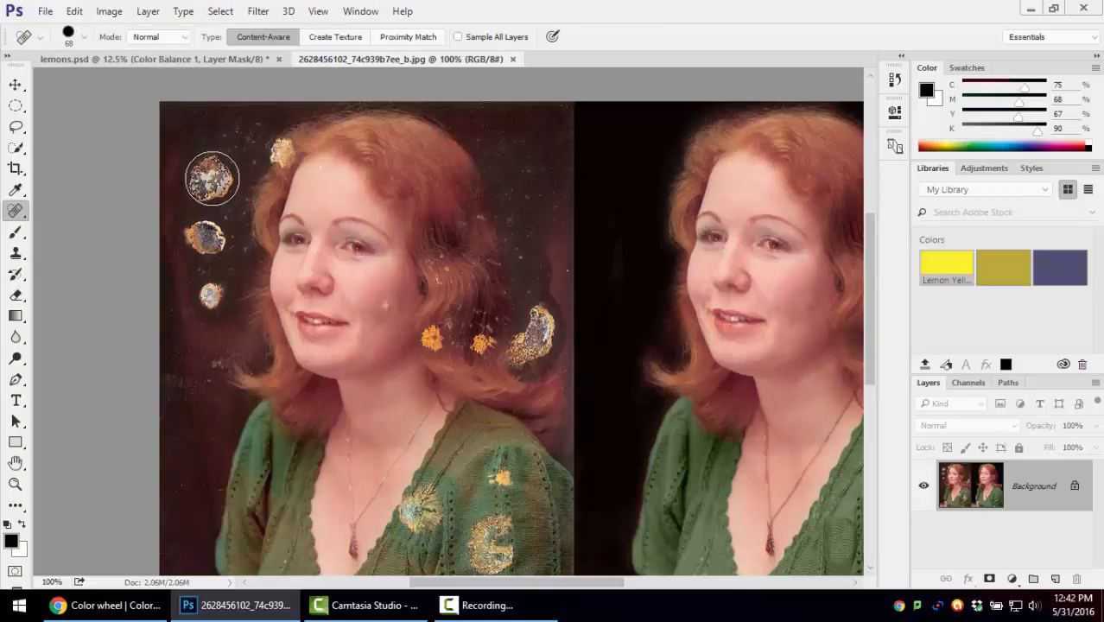
Heal the three stains in the dark background beside the woman's face in the damaged portrait
{"action": "left_click", "coordinate": [213, 177]}
{"action": "left_click", "coordinate": [205, 238]}
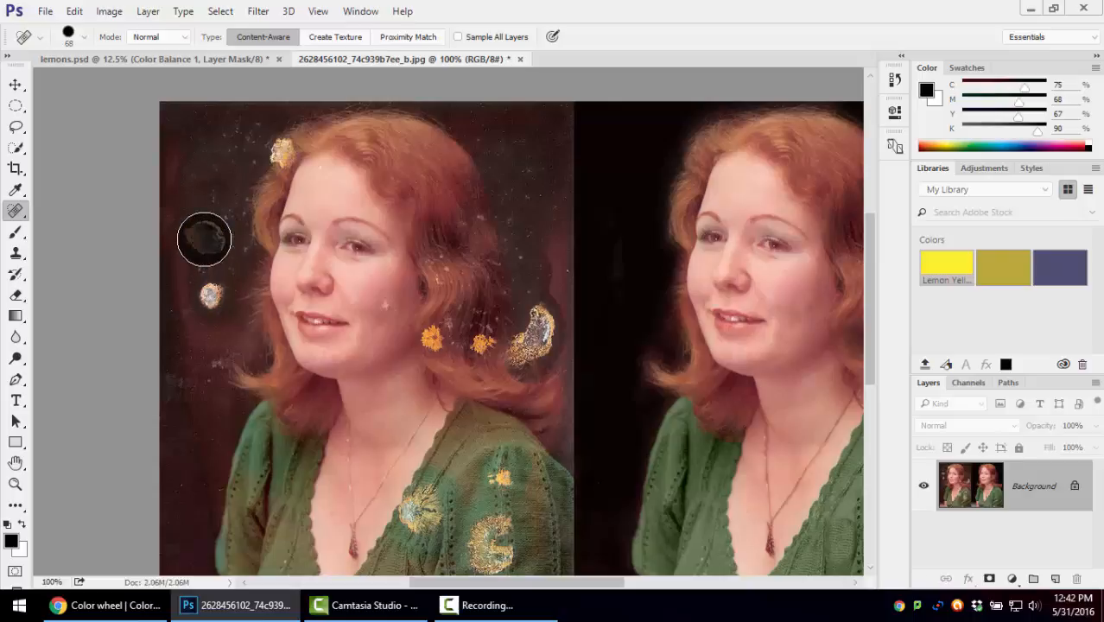
{"action": "left_click", "coordinate": [209, 294]}
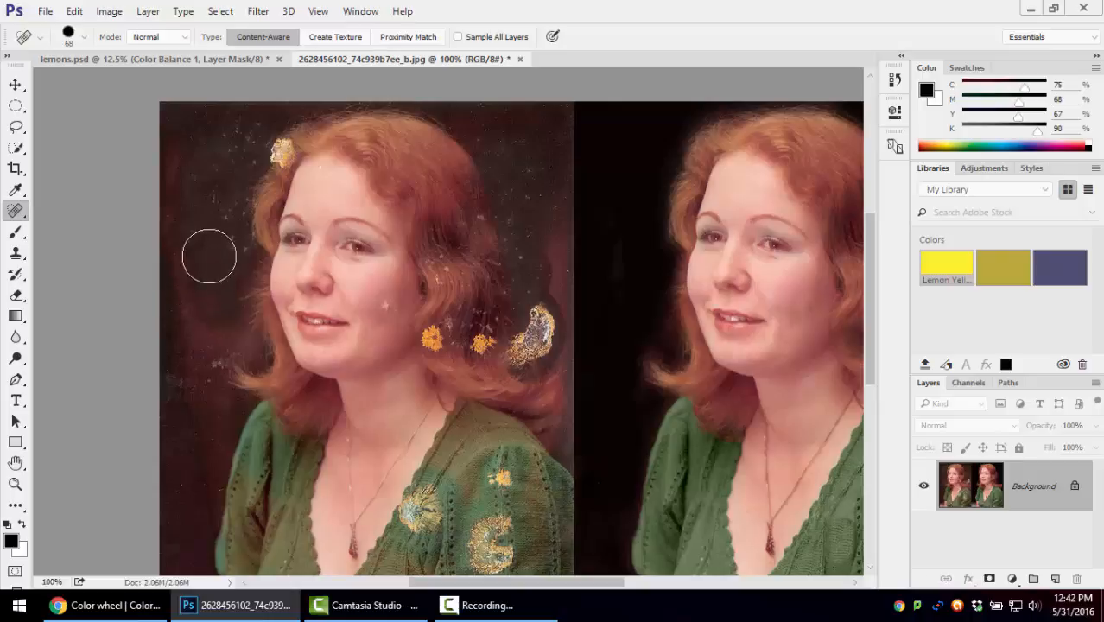
Heal the large curved stain beside the woman's hair and the two orange spots on its lower strands
{"action": "left_click", "coordinate": [537, 320]}
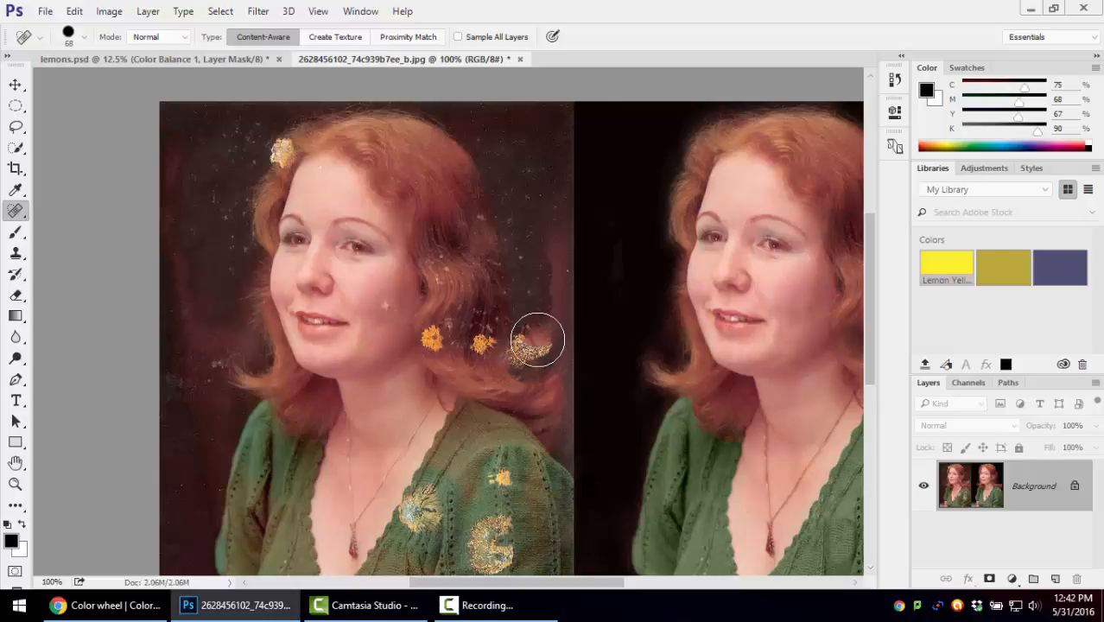
{"action": "left_click", "coordinate": [531, 337]}
{"action": "left_click", "coordinate": [522, 353]}
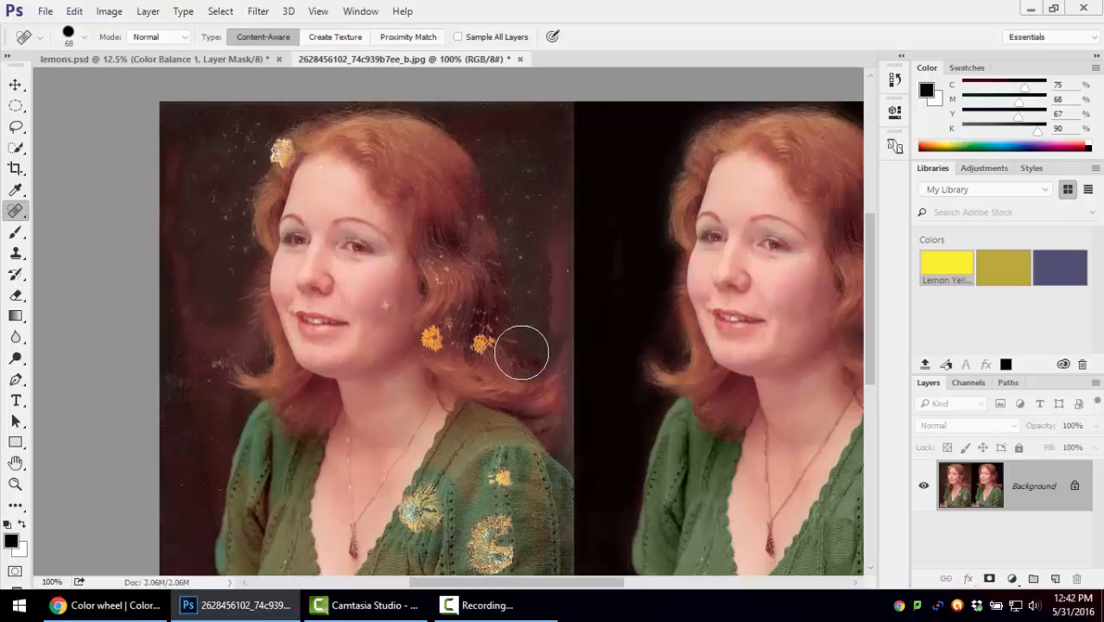
{"action": "left_click", "coordinate": [490, 342]}
{"action": "left_click", "coordinate": [447, 338]}
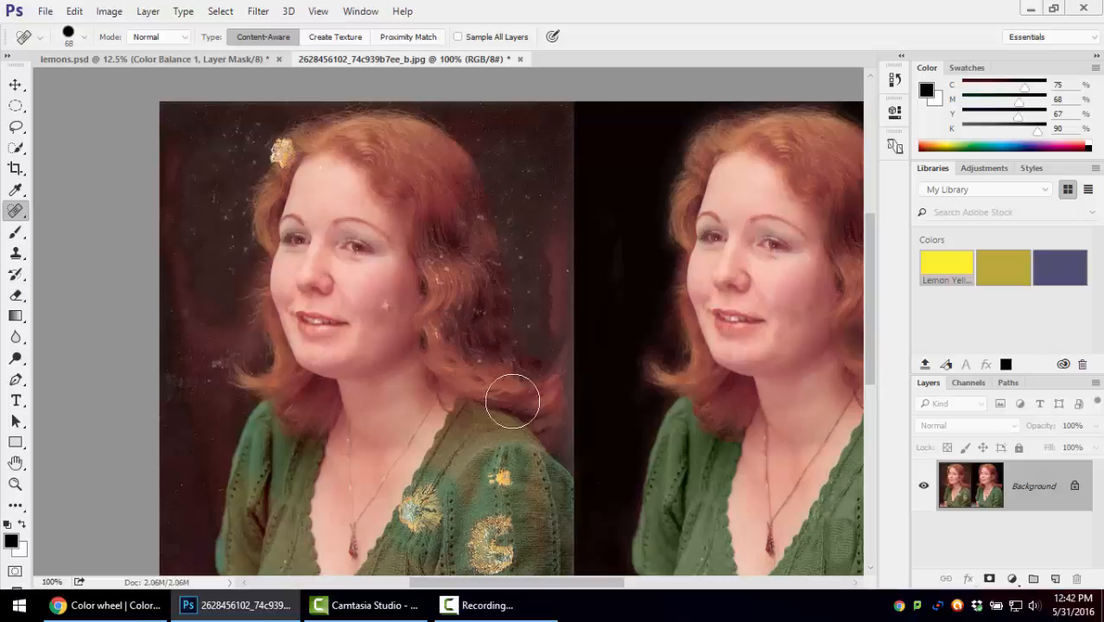
Try the Spot Healing Brush on the small orange spot on the green sleeve, and undo the stroke
{"action": "left_click", "coordinate": [499, 477]}
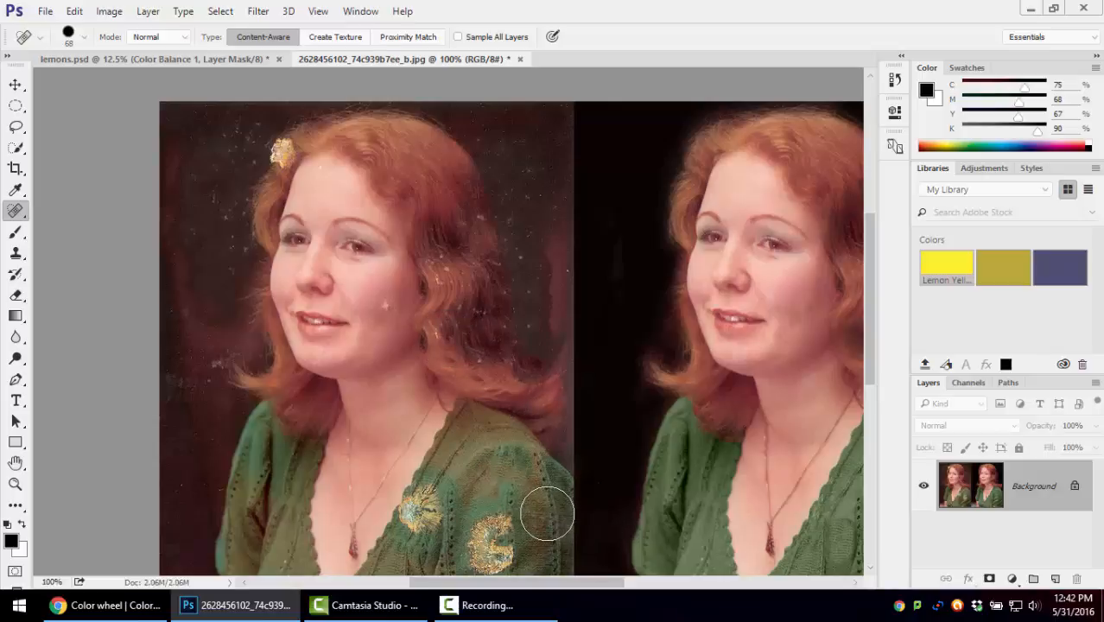
{"action": "key", "text": "ctrl+z"}
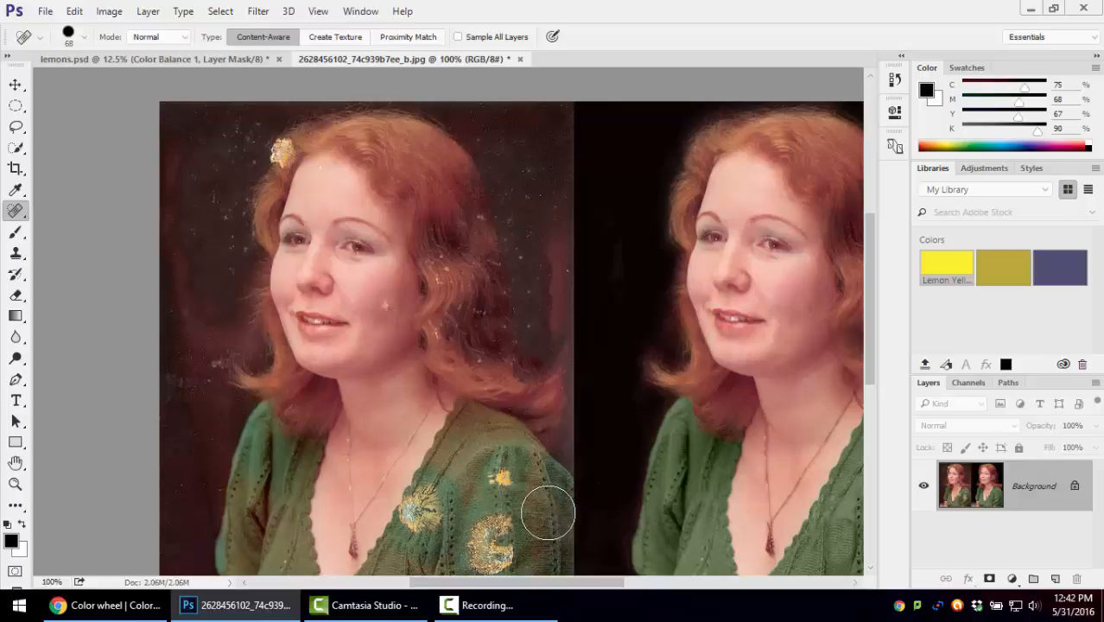
Repair the small orange spot and brush over the larger stain on the sleeve using the Healing Brush with a sampled source
{"action": "right_click", "coordinate": [16, 210]}
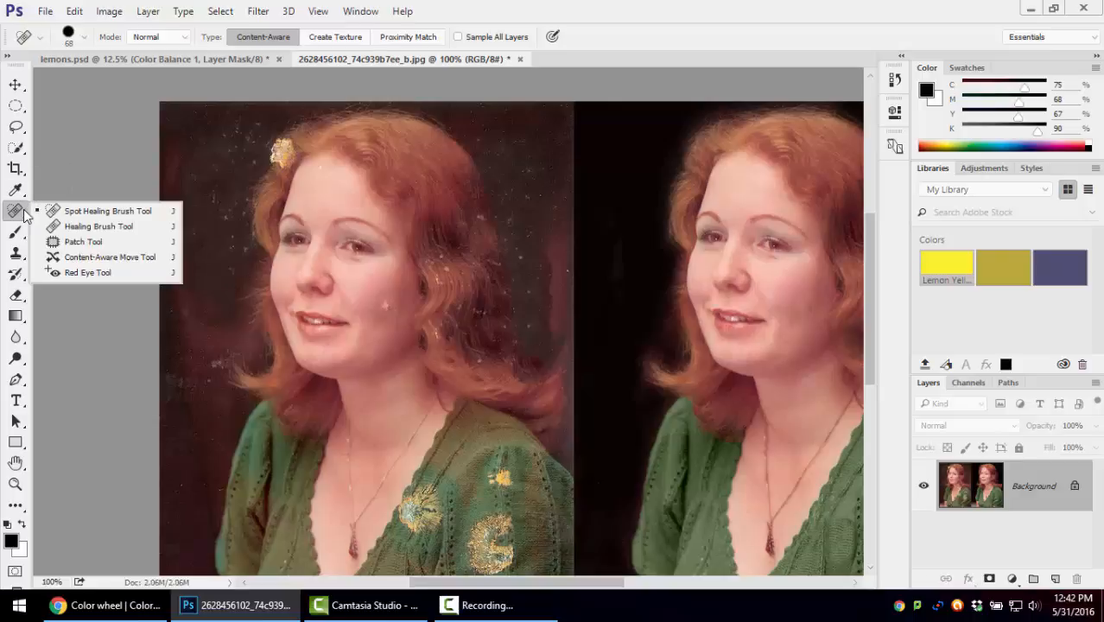
{"action": "left_click", "coordinate": [80, 228]}
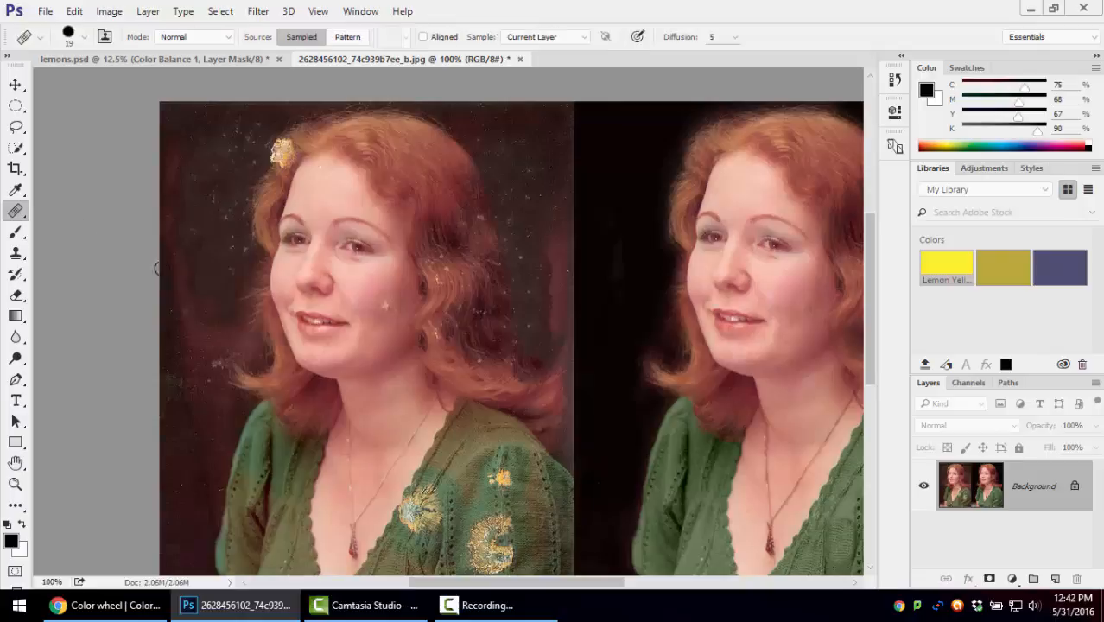
{"action": "left_click", "coordinate": [215, 248]}
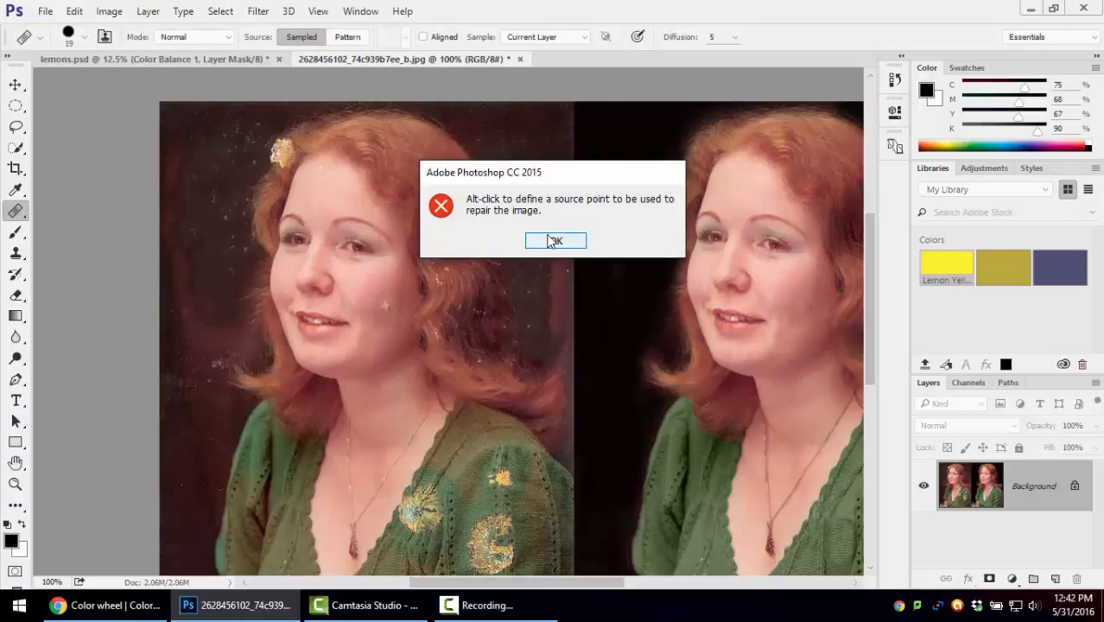
{"action": "left_click", "coordinate": [555, 241]}
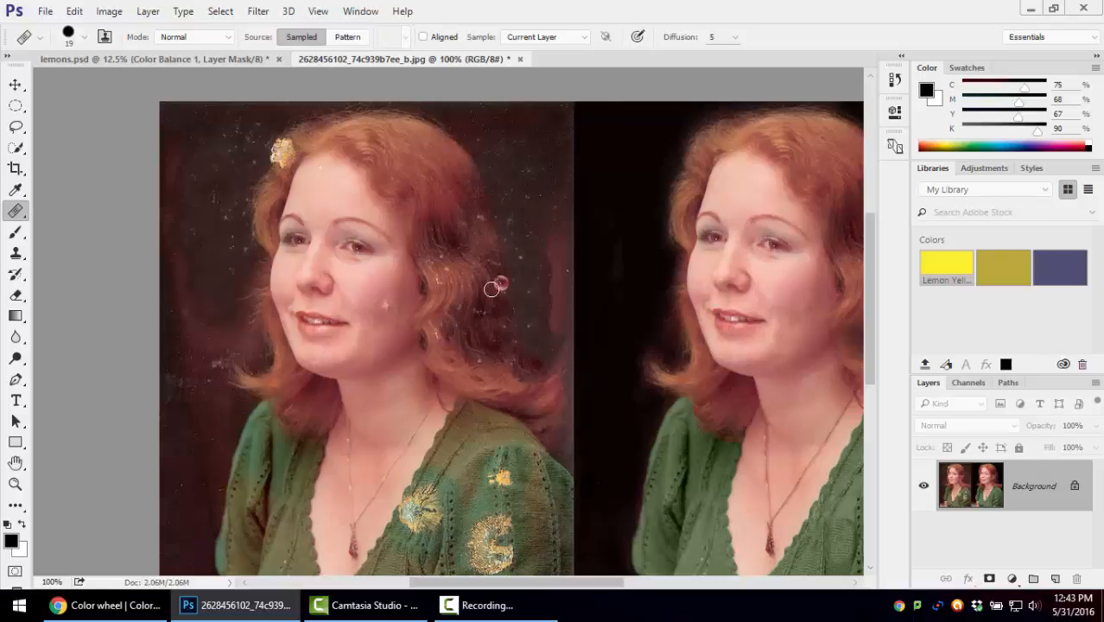
{"action": "mouse_move", "coordinate": [506, 481]}
{"action": "left_mouse_down"}
{"action": "mouse_move", "coordinate": [488, 480]}
{"action": "mouse_move", "coordinate": [515, 482]}
{"action": "mouse_move", "coordinate": [493, 486]}
{"action": "left_mouse_up"}
{"action": "left_click_drag", "start_coordinate": [499, 484], "coordinate": [494, 473]}
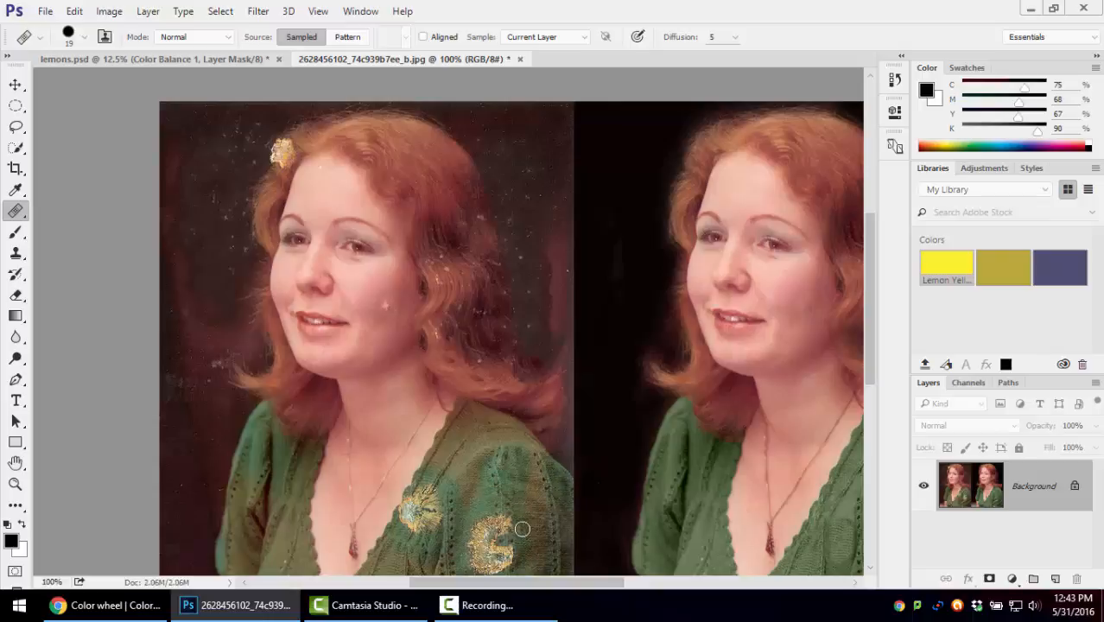
{"action": "mouse_move", "coordinate": [504, 522]}
{"action": "left_mouse_down"}
{"action": "mouse_move", "coordinate": [508, 561]}
{"action": "mouse_move", "coordinate": [502, 514]}
{"action": "mouse_move", "coordinate": [504, 576]}
{"action": "mouse_move", "coordinate": [488, 526]}
{"action": "mouse_move", "coordinate": [478, 543]}
{"action": "mouse_move", "coordinate": [475, 502]}
{"action": "mouse_move", "coordinate": [476, 550]}
{"action": "left_mouse_up"}
{"action": "left_click", "coordinate": [473, 494], "text": "alt"}
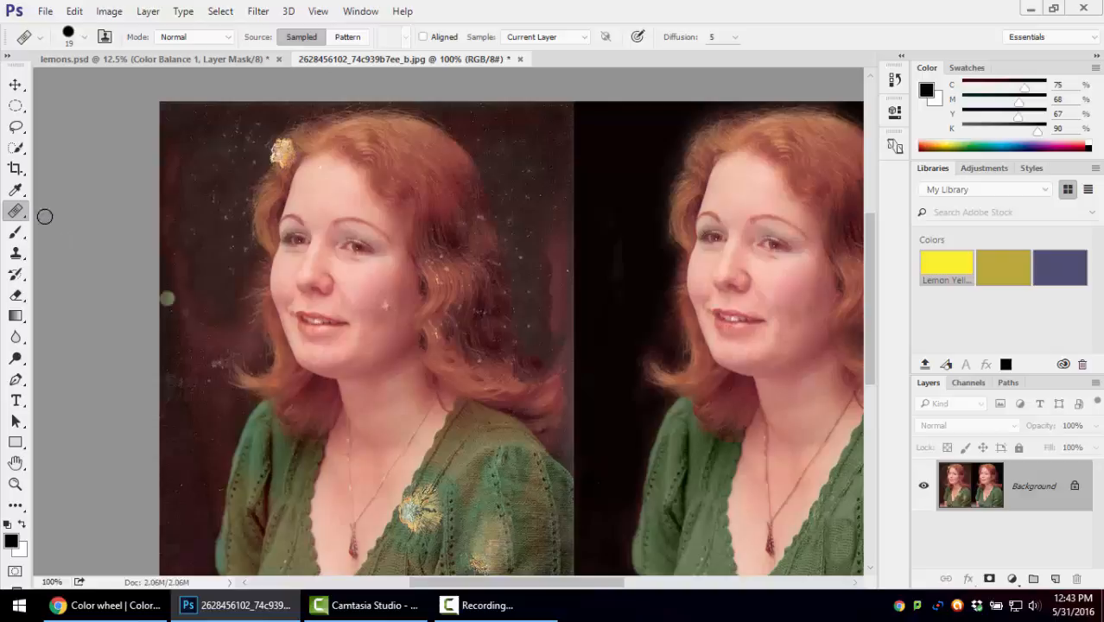
Switch to the Spot Healing Brush at 25 px and heal the rest of the larger sleeve stain
{"action": "right_click", "coordinate": [15, 210]}
{"action": "left_click", "coordinate": [78, 212]}
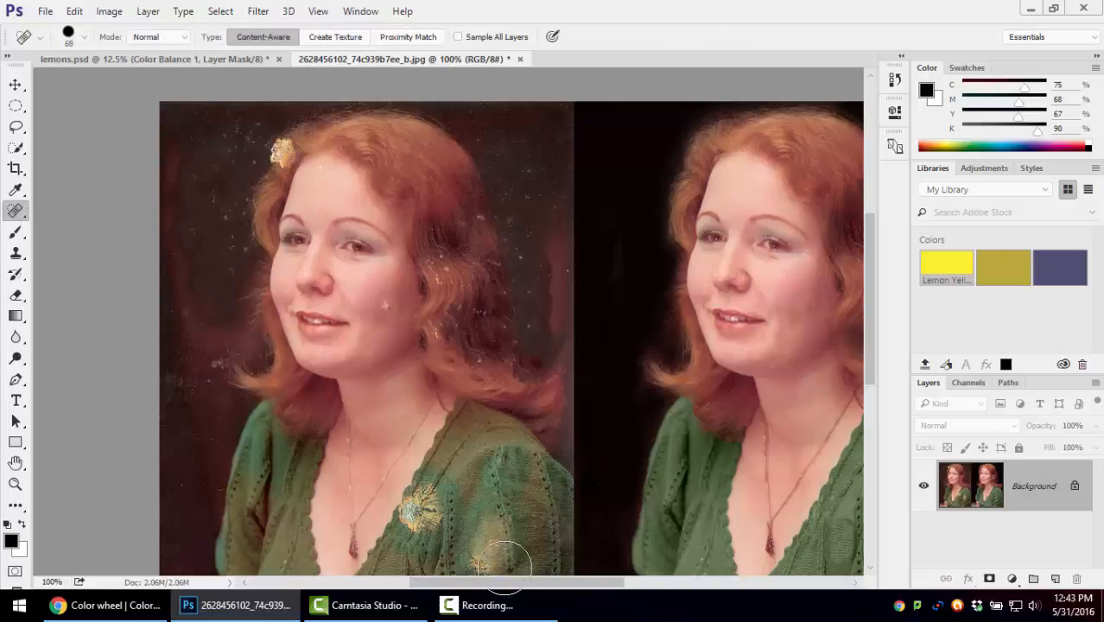
{"action": "key", "text": "bracketleft"}
{"action": "key", "text": "bracketleft"}
{"action": "key", "text": "bracketleft"}
{"action": "key", "text": "bracketleft"}
{"action": "key", "text": "bracketleft"}
{"action": "mouse_move", "coordinate": [481, 524]}
{"action": "left_mouse_down"}
{"action": "mouse_move", "coordinate": [480, 563]}
{"action": "mouse_move", "coordinate": [485, 516]}
{"action": "left_mouse_up"}
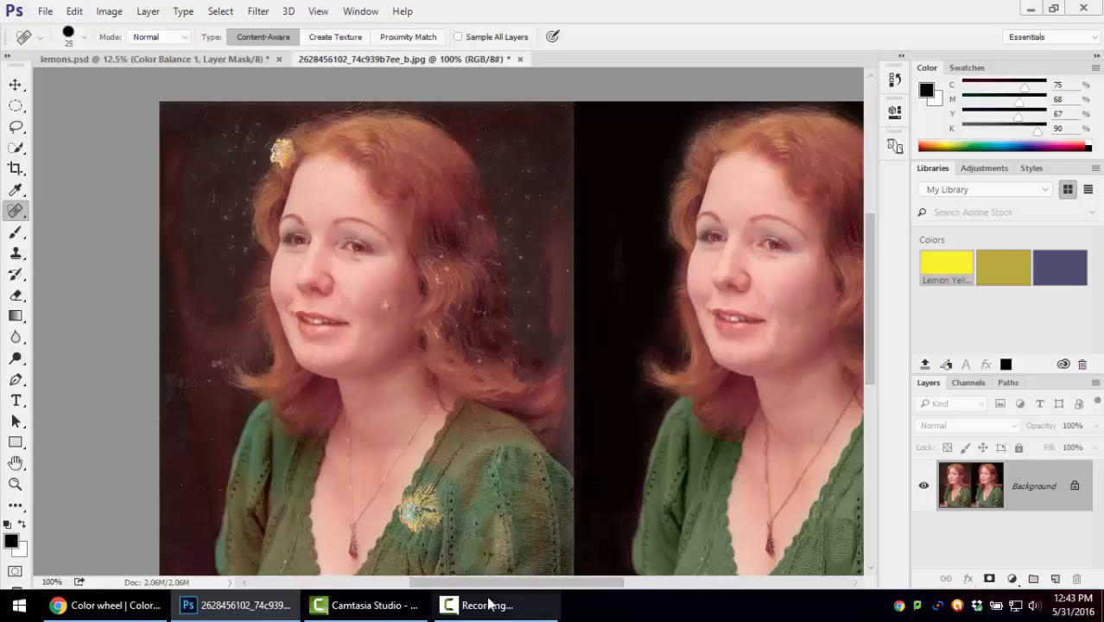
Heal the stain beside the sweater's neckline, the yellow patch at the hair's edge and the blemish on the cheek
{"action": "mouse_move", "coordinate": [429, 495]}
{"action": "left_mouse_down"}
{"action": "mouse_move", "coordinate": [421, 516]}
{"action": "mouse_move", "coordinate": [432, 519]}
{"action": "mouse_move", "coordinate": [425, 505]}
{"action": "mouse_move", "coordinate": [405, 520]}
{"action": "mouse_move", "coordinate": [412, 506]}
{"action": "left_mouse_up"}
{"action": "left_click", "coordinate": [434, 485]}
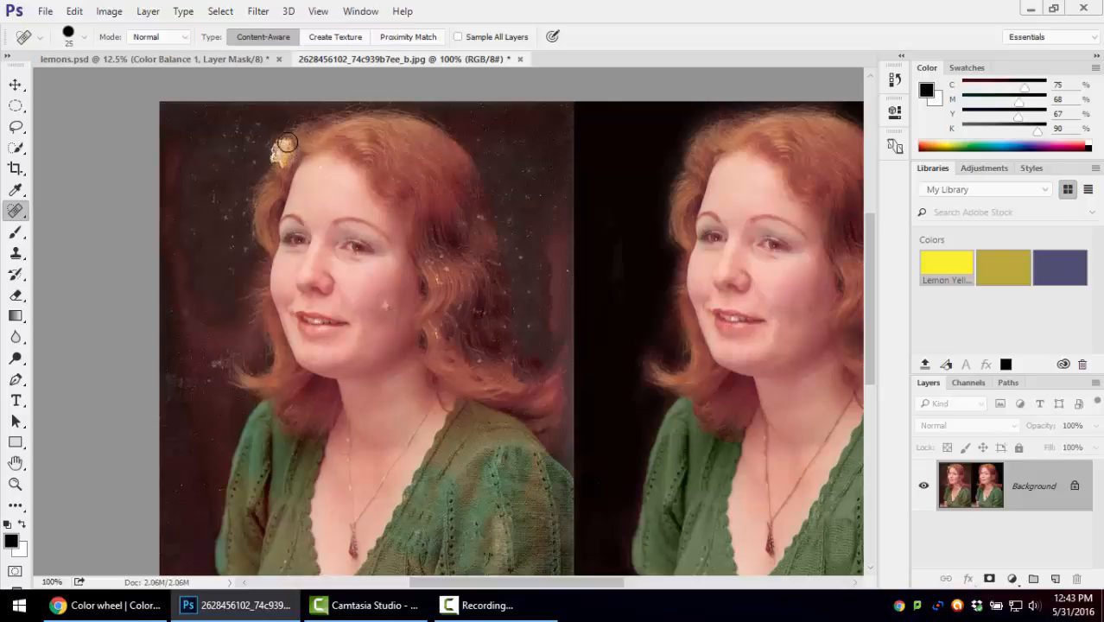
{"action": "left_click_drag", "start_coordinate": [288, 143], "coordinate": [274, 164]}
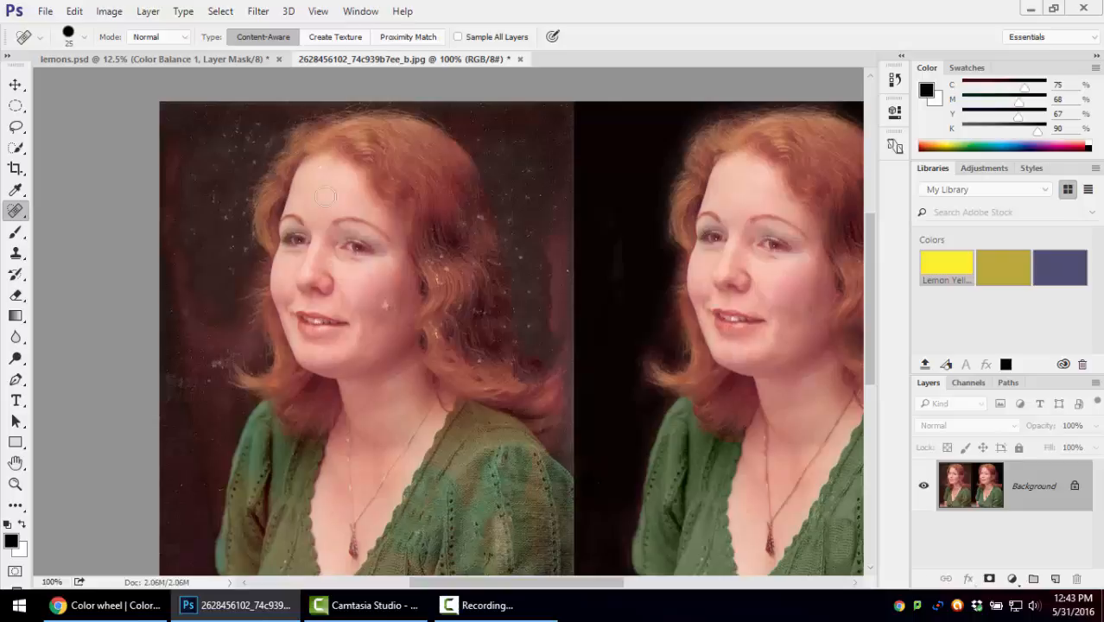
{"action": "left_click", "coordinate": [381, 303]}
{"action": "right_click", "coordinate": [17, 216]}
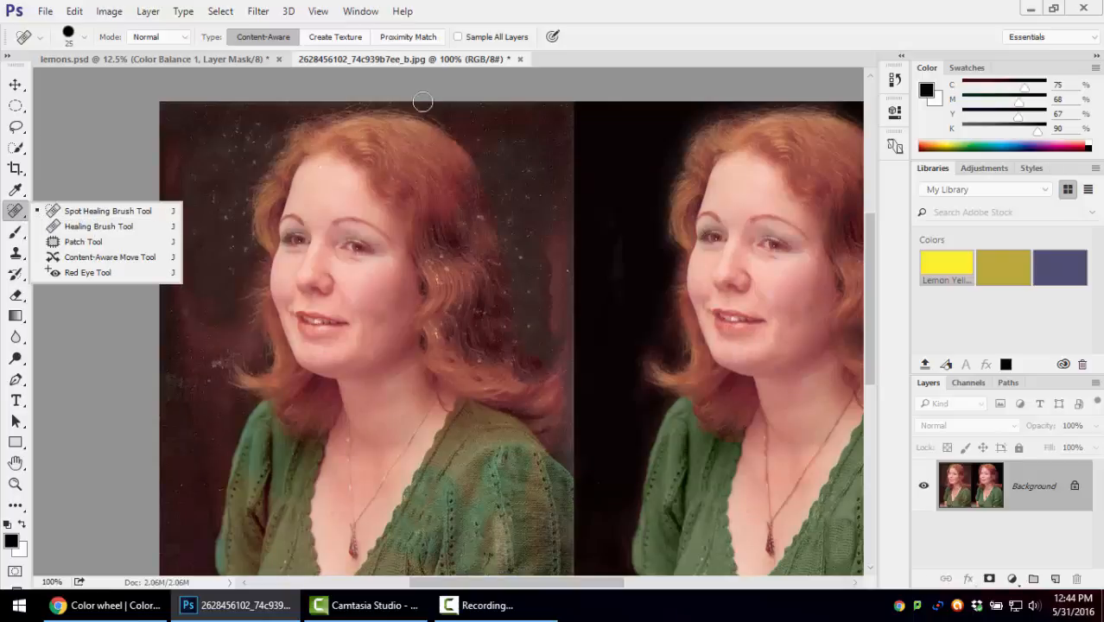
{"action": "left_click", "coordinate": [430, 72]}
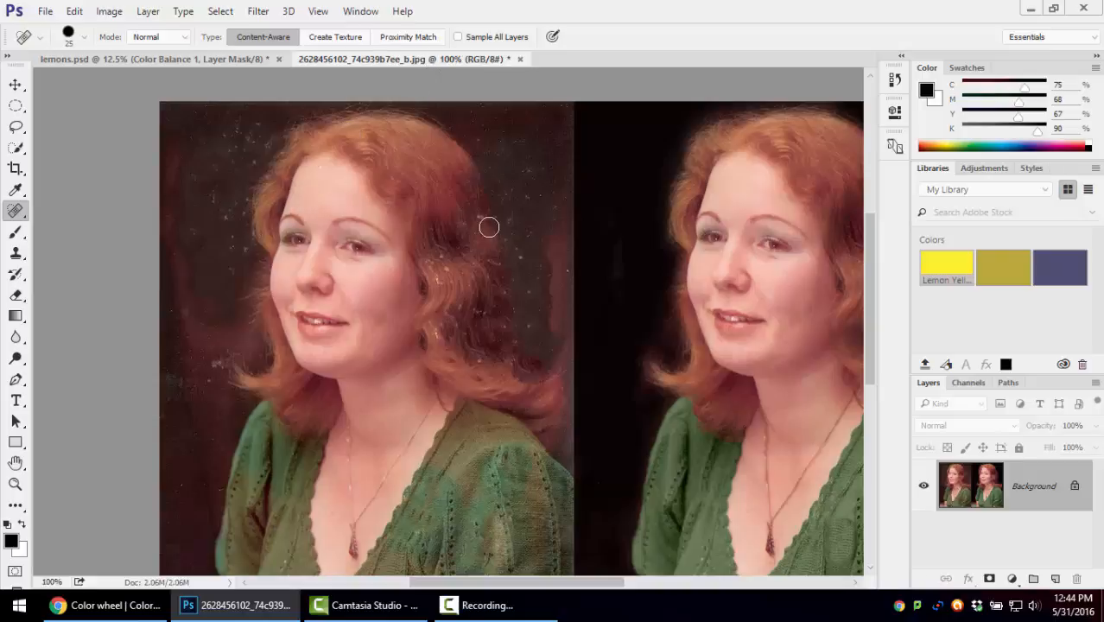
{"action": "left_click", "coordinate": [360, 141], "text": "alt"}
{"action": "left_click", "coordinate": [639, 253]}
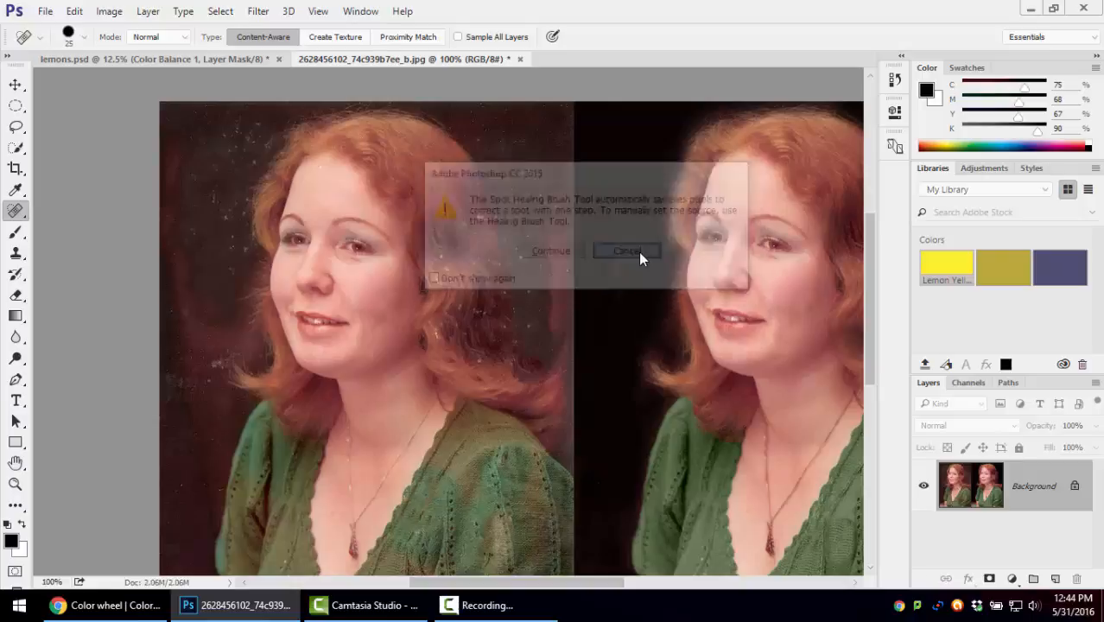
Try the Healing Brush on the green sleeve with a source sampled from the woman's hair, and undo the stroke
{"action": "right_click", "coordinate": [24, 214]}
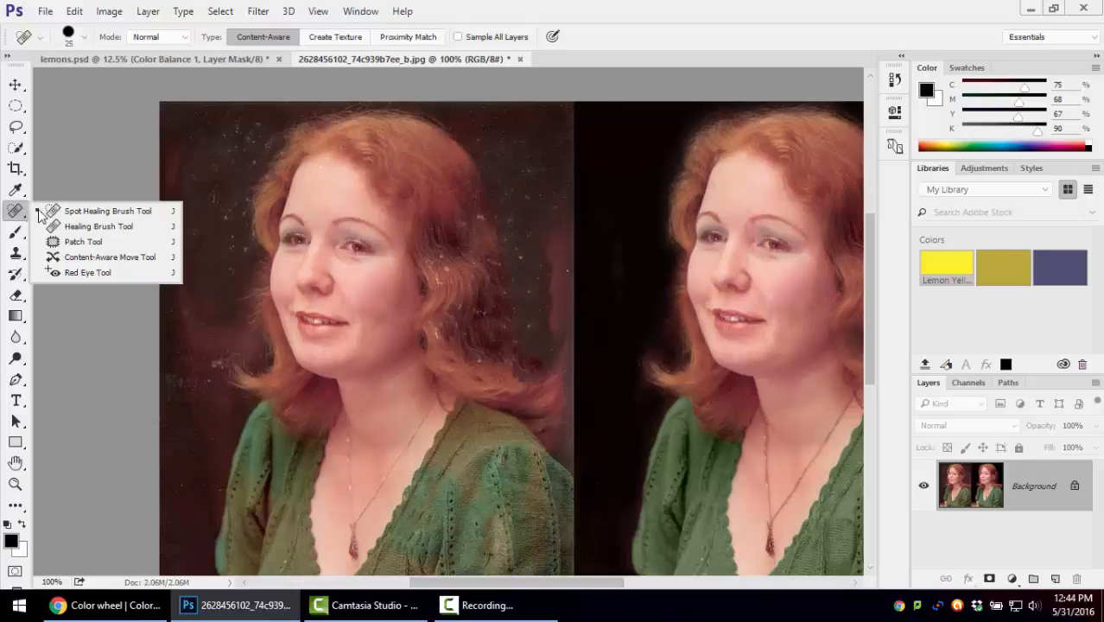
{"action": "left_click", "coordinate": [95, 223]}
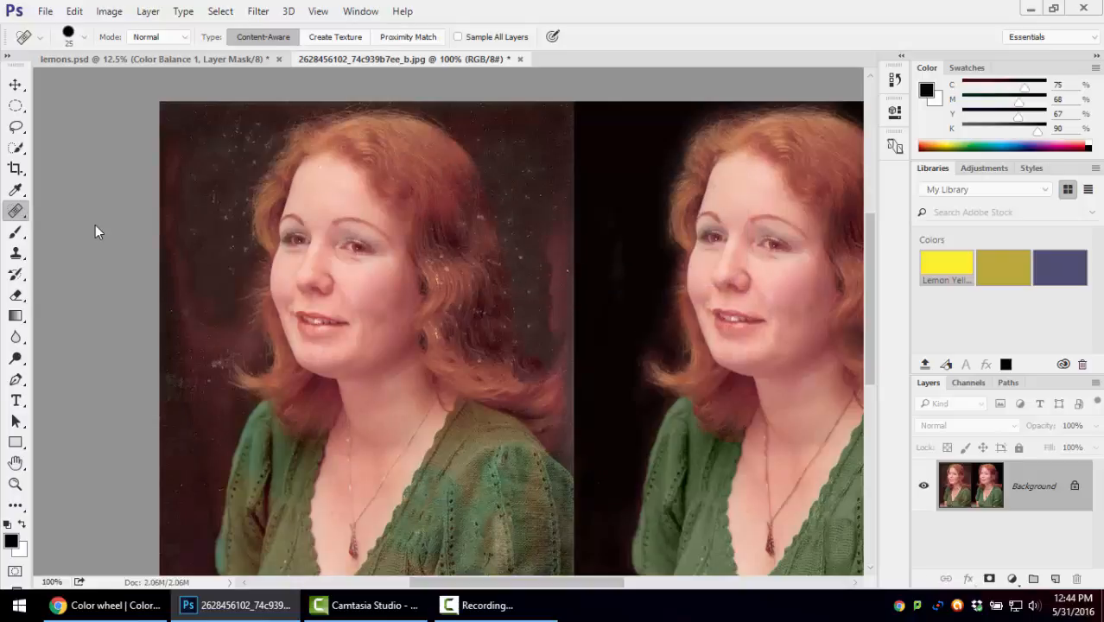
{"action": "left_click", "coordinate": [370, 141], "text": "alt"}
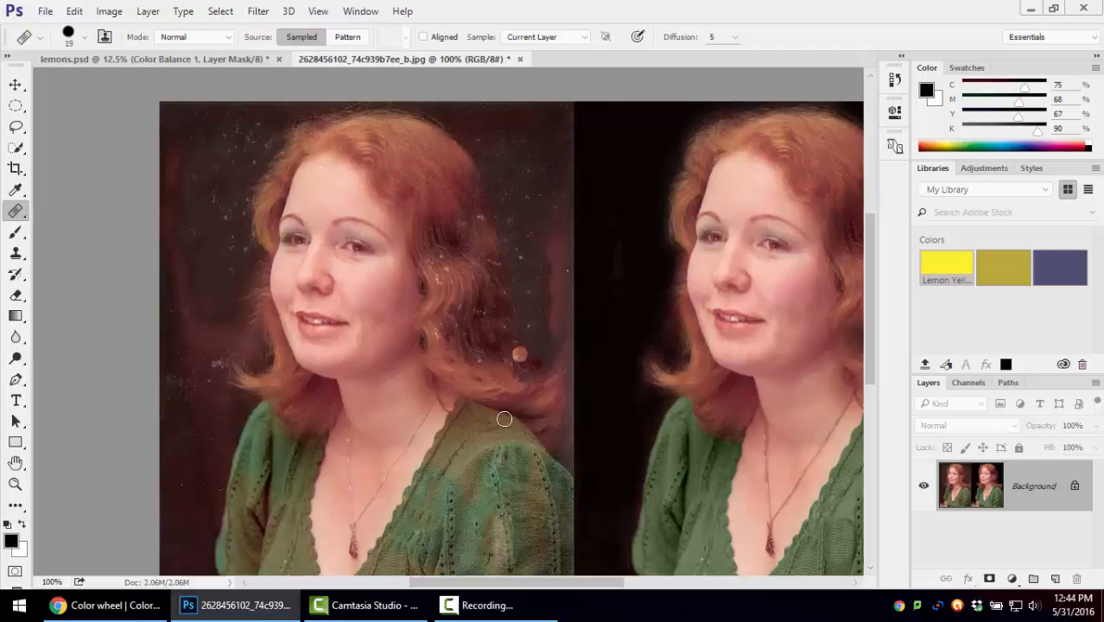
{"action": "mouse_move", "coordinate": [495, 456]}
{"action": "left_mouse_down"}
{"action": "mouse_move", "coordinate": [493, 492]}
{"action": "mouse_move", "coordinate": [504, 473]}
{"action": "mouse_move", "coordinate": [477, 470]}
{"action": "mouse_move", "coordinate": [456, 478]}
{"action": "mouse_move", "coordinate": [455, 508]}
{"action": "mouse_move", "coordinate": [437, 513]}
{"action": "mouse_move", "coordinate": [517, 521]}
{"action": "mouse_move", "coordinate": [507, 536]}
{"action": "mouse_move", "coordinate": [517, 506]}
{"action": "mouse_move", "coordinate": [522, 528]}
{"action": "mouse_move", "coordinate": [496, 499]}
{"action": "left_mouse_up"}
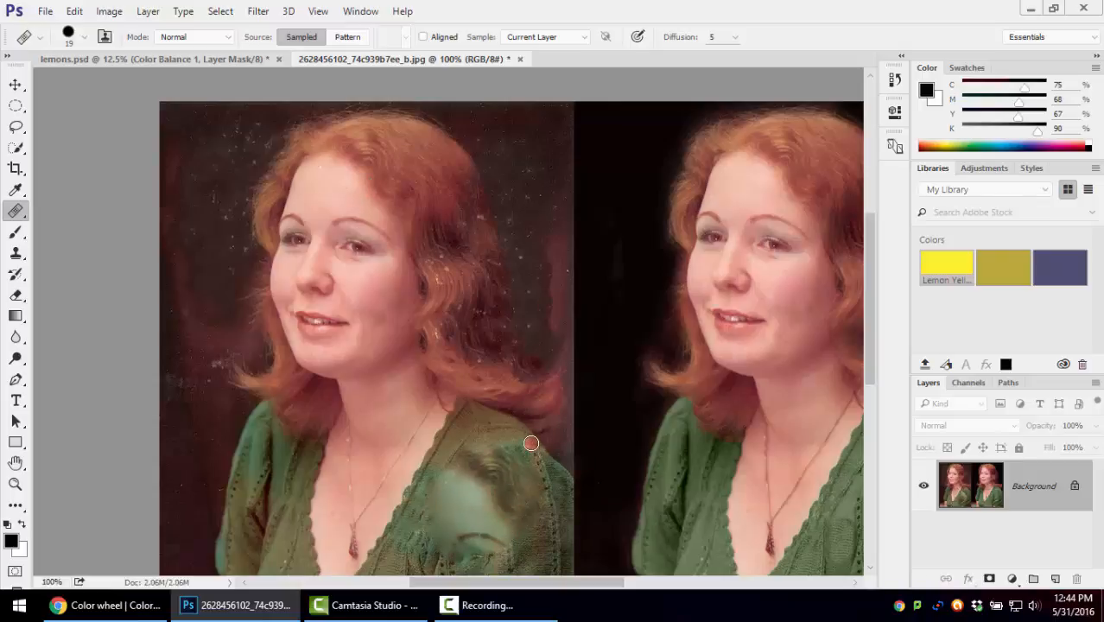
{"action": "key", "text": "ctrl+z"}
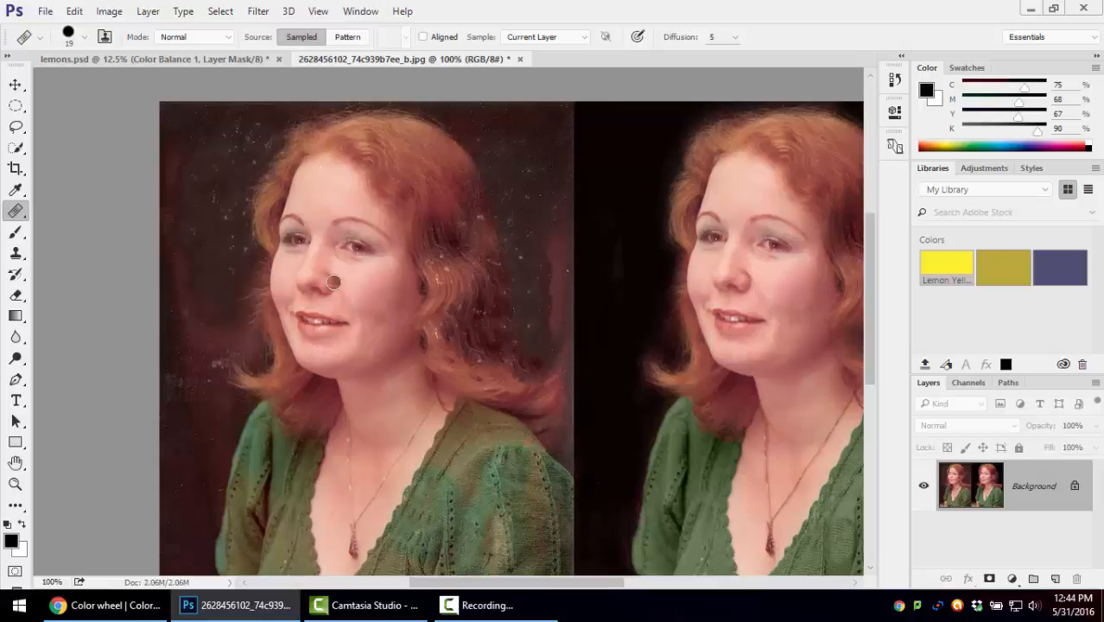
Switch to the Spot Healing Brush at 25 px and heal the specks in the dark background left of the woman in the damaged portrait
{"action": "left_click_drag", "start_coordinate": [414, 308], "coordinate": [291, 288]}
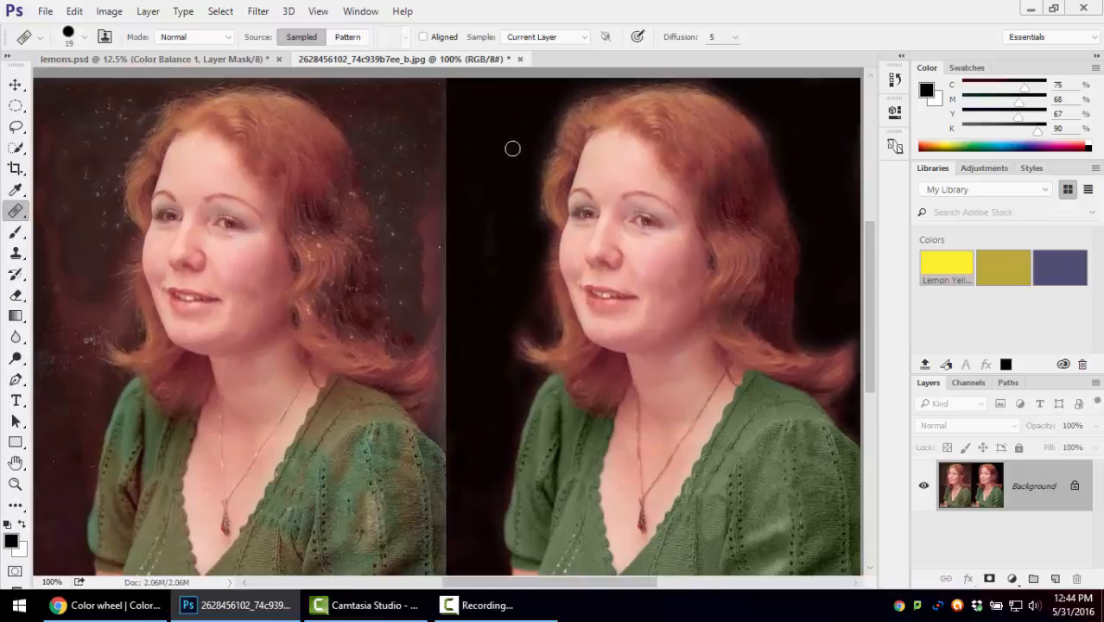
{"action": "left_click_drag", "start_coordinate": [572, 420], "coordinate": [612, 443]}
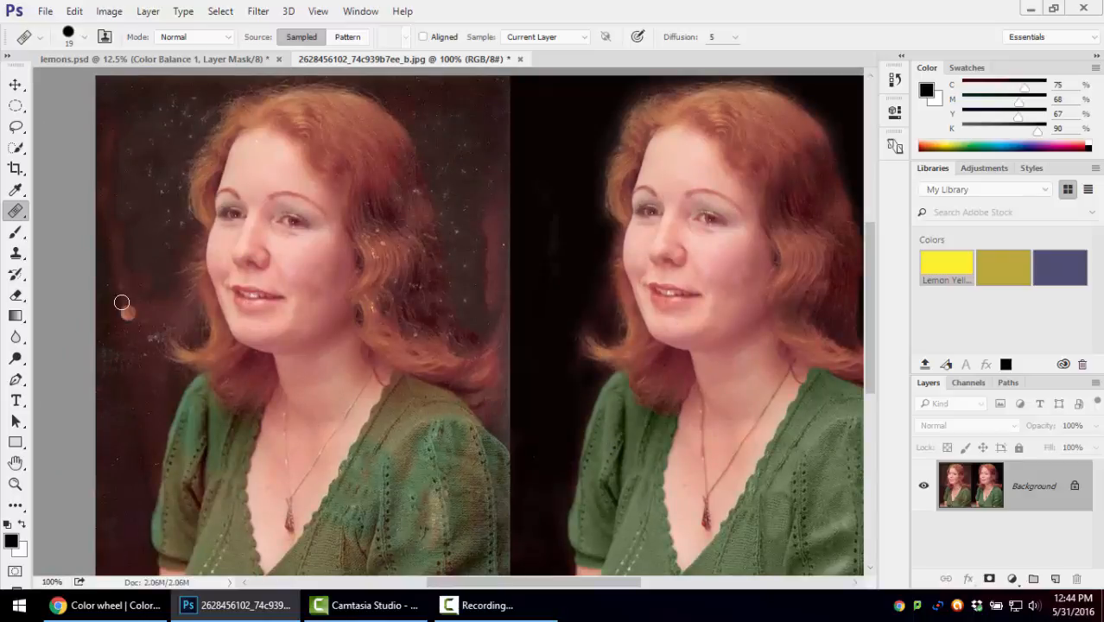
{"action": "left_click", "coordinate": [17, 211]}
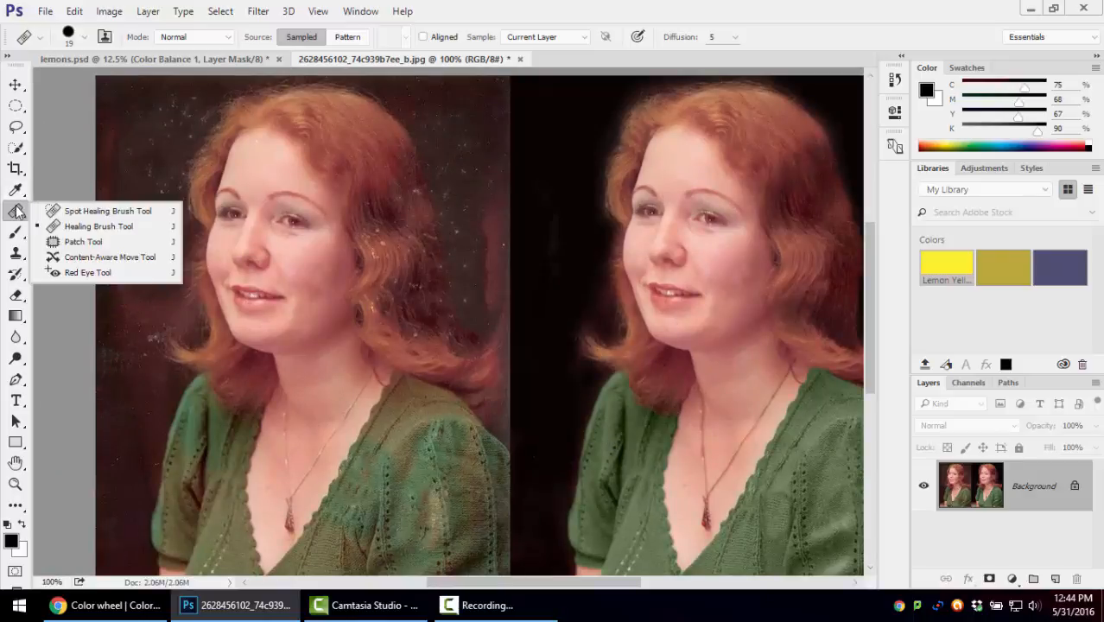
{"action": "left_click", "coordinate": [93, 211]}
{"action": "mouse_move", "coordinate": [160, 194]}
{"action": "left_mouse_down"}
{"action": "mouse_move", "coordinate": [178, 95]}
{"action": "mouse_move", "coordinate": [181, 121]}
{"action": "mouse_move", "coordinate": [173, 139]}
{"action": "mouse_move", "coordinate": [157, 139]}
{"action": "mouse_move", "coordinate": [185, 140]}
{"action": "left_mouse_up"}
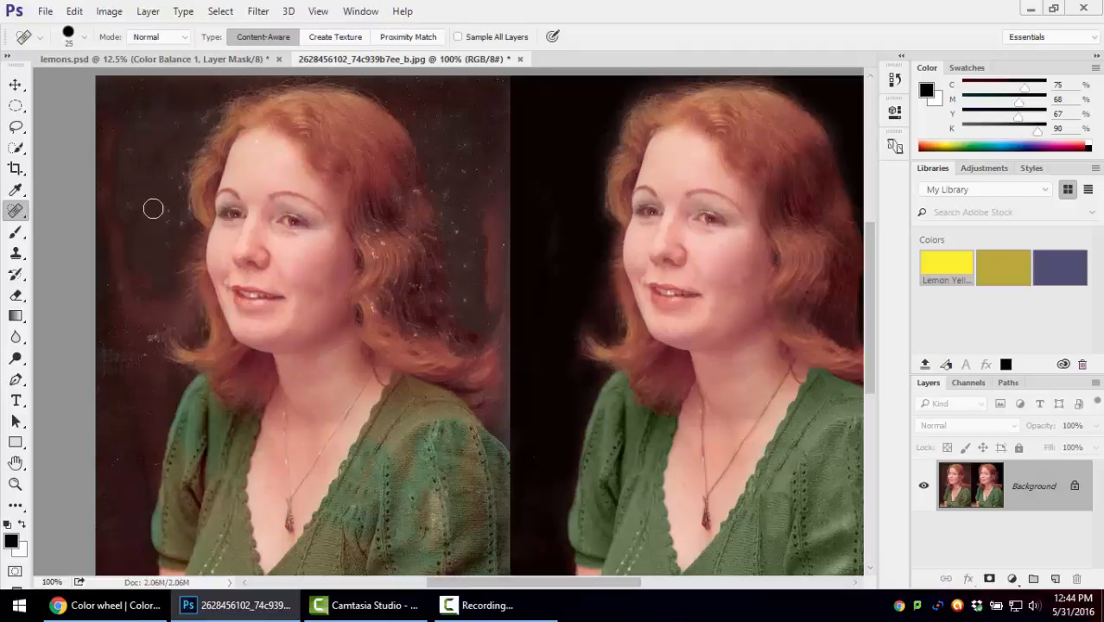
{"action": "left_click_drag", "start_coordinate": [148, 232], "coordinate": [130, 135]}
{"action": "left_click_drag", "start_coordinate": [118, 356], "coordinate": [98, 356]}
{"action": "mouse_move", "coordinate": [234, 350]}
{"action": "left_mouse_down"}
{"action": "mouse_move", "coordinate": [272, 351]}
{"action": "mouse_move", "coordinate": [292, 408]}
{"action": "mouse_move", "coordinate": [263, 424]}
{"action": "mouse_move", "coordinate": [248, 484]}
{"action": "mouse_move", "coordinate": [266, 403]}
{"action": "mouse_move", "coordinate": [269, 411]}
{"action": "left_mouse_up"}
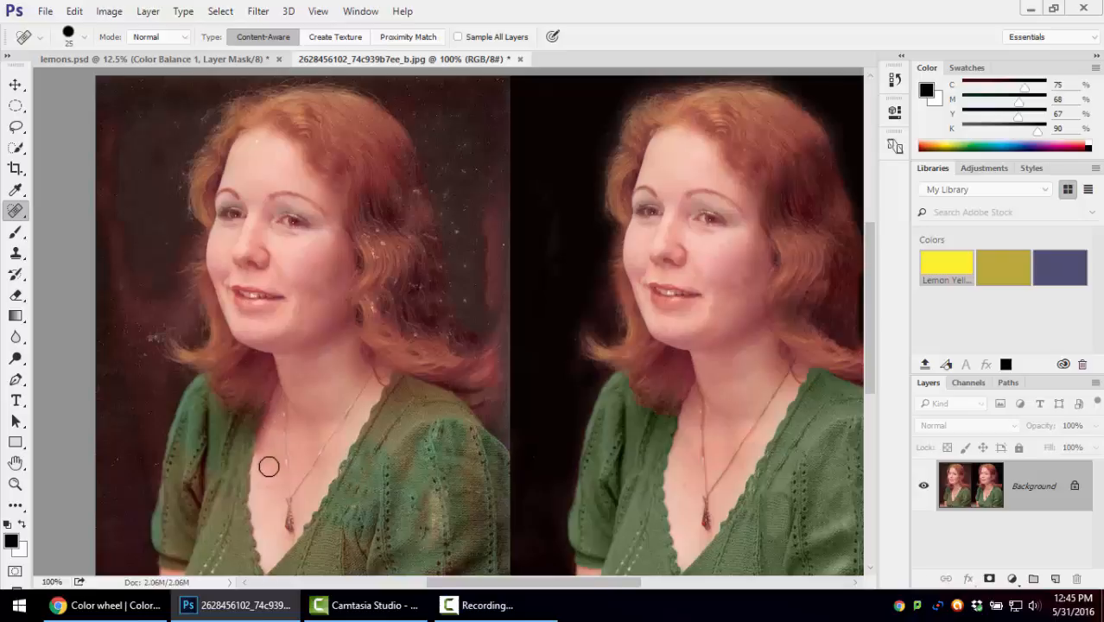